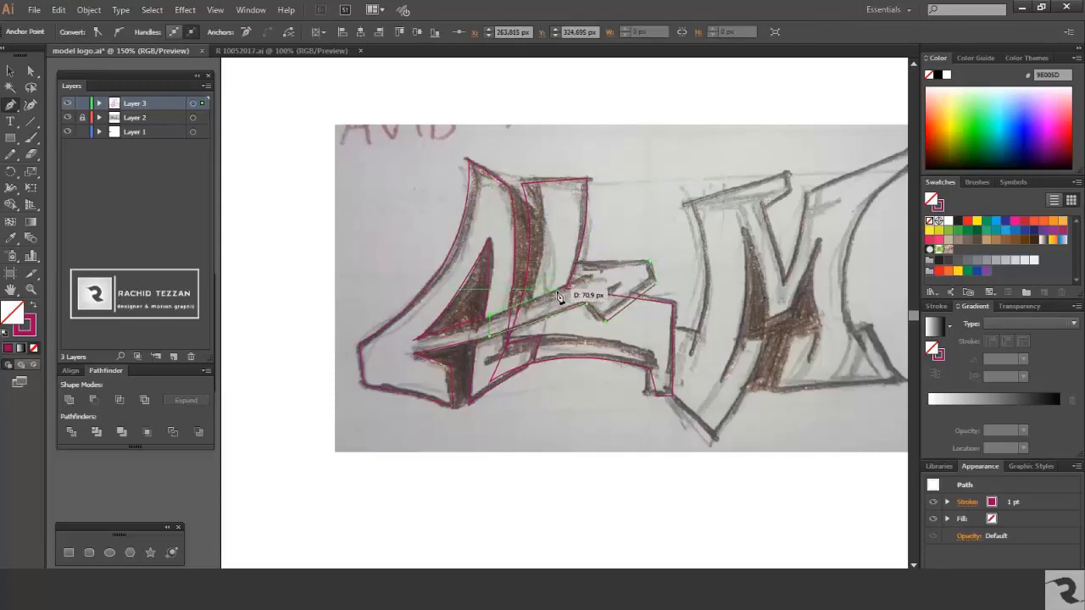
# Finish tracing the M's outline over the sketch with the Pen tool, placing an anchor at its upper-right tip.
pyautogui.hotkey('ctrl', '-')
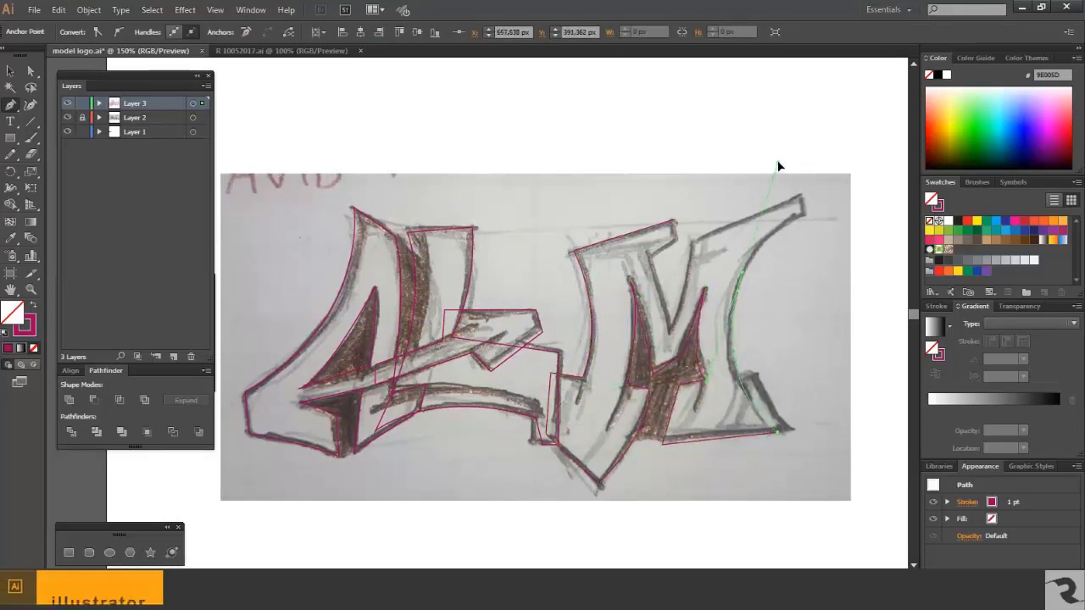
pyautogui.click(801, 213)
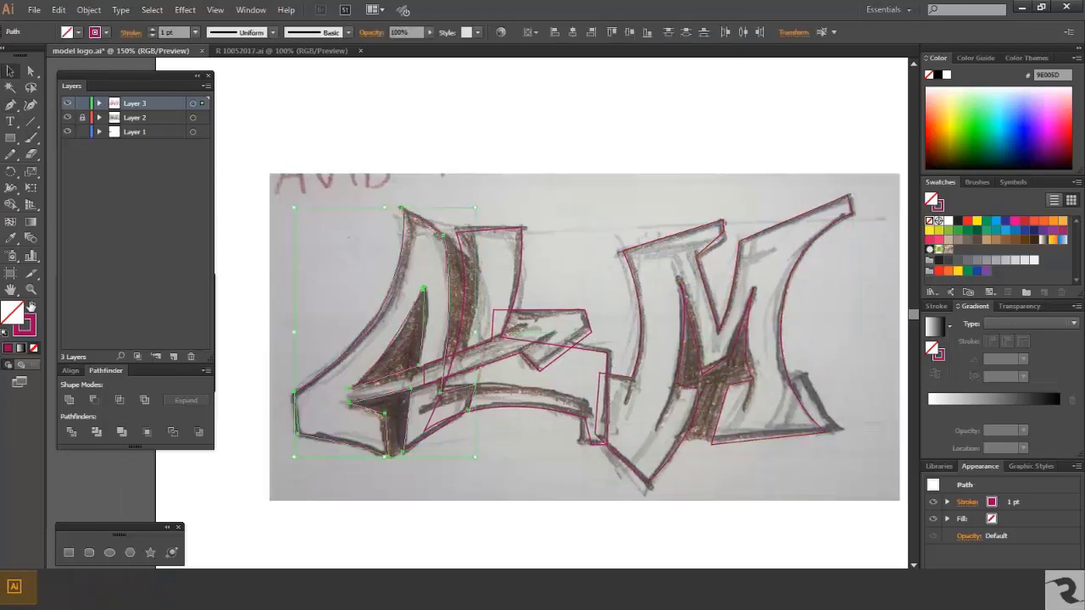
# Swap fill and stroke so the traced letters become solid magenta, and move the A away from the L.
pyautogui.hotkey('shift', 'x')
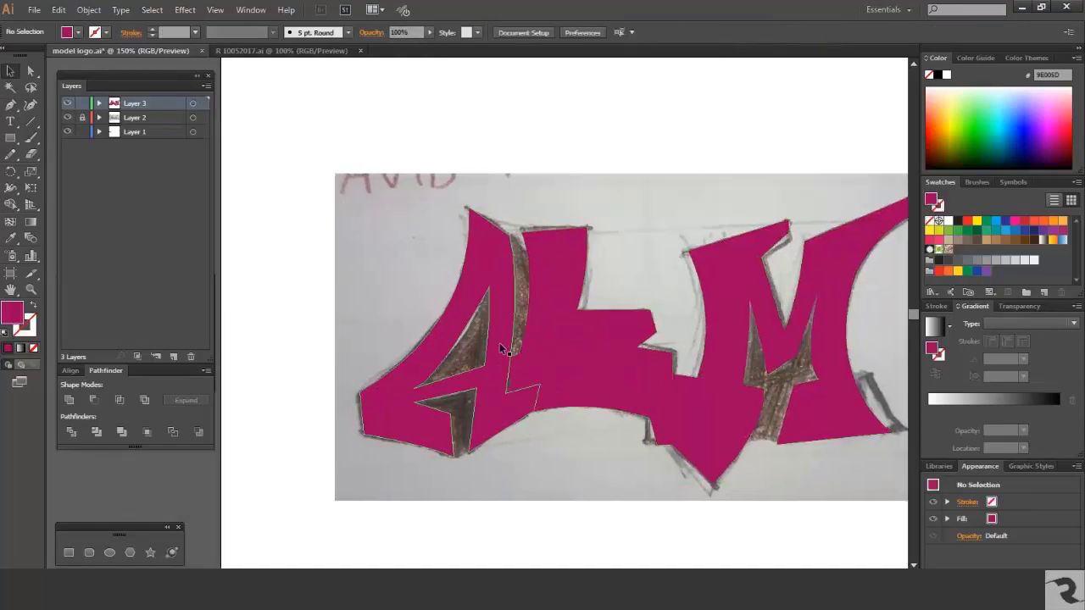
pyautogui.moveTo(502, 351); pyautogui.dragTo(406, 353)
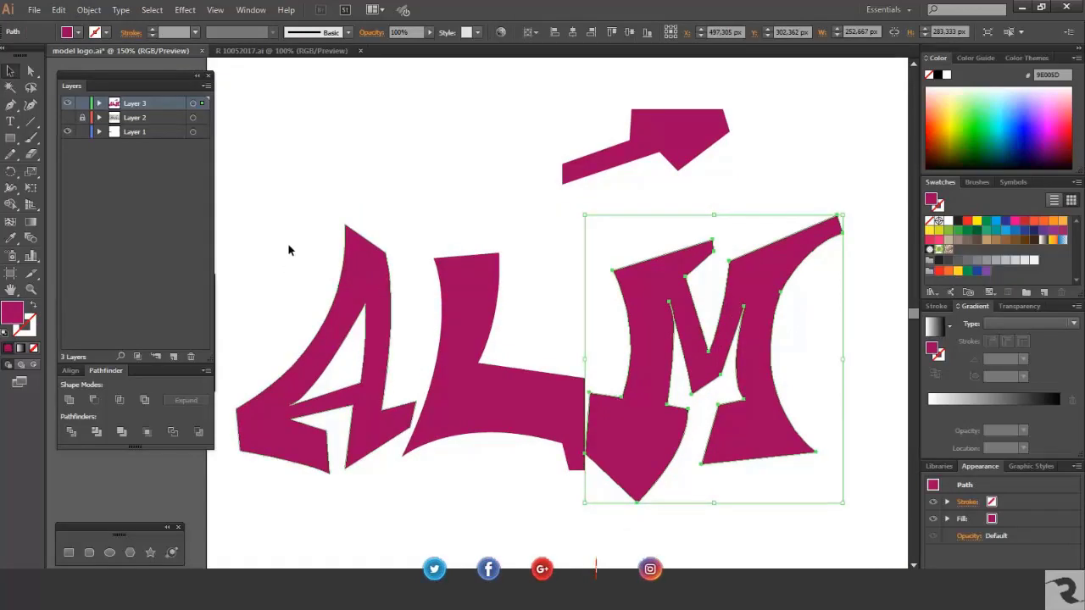
# Draw a short Pen line that extends the L's stem edge down into its base.
pyautogui.scroll(1, 479, 362)
pyautogui.click(487, 347)
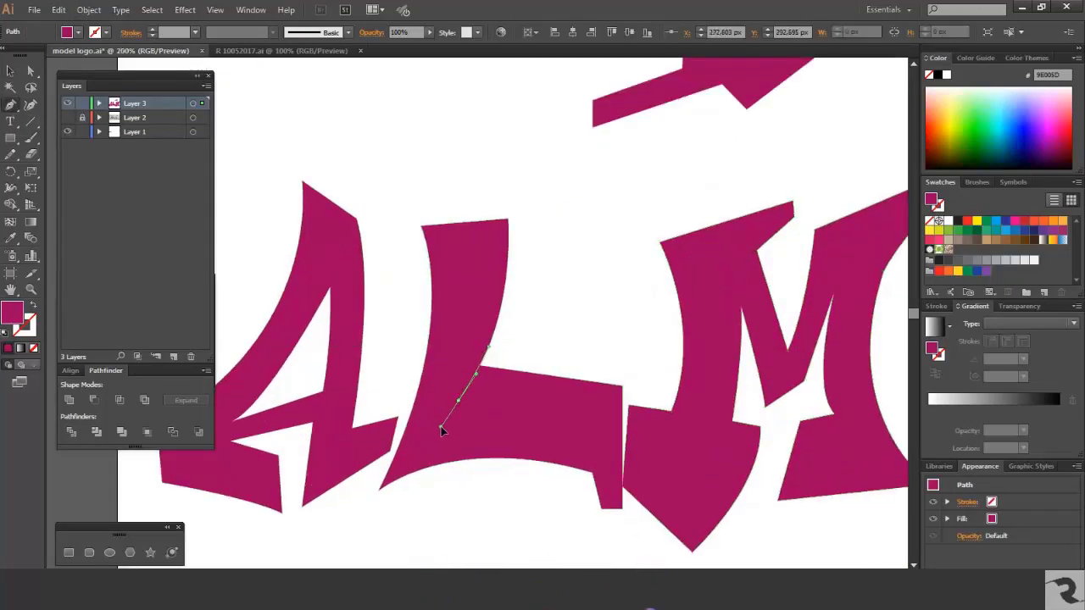
pyautogui.hotkey('ctrl', 'z')
pyautogui.hotkey('ctrl', 'z')
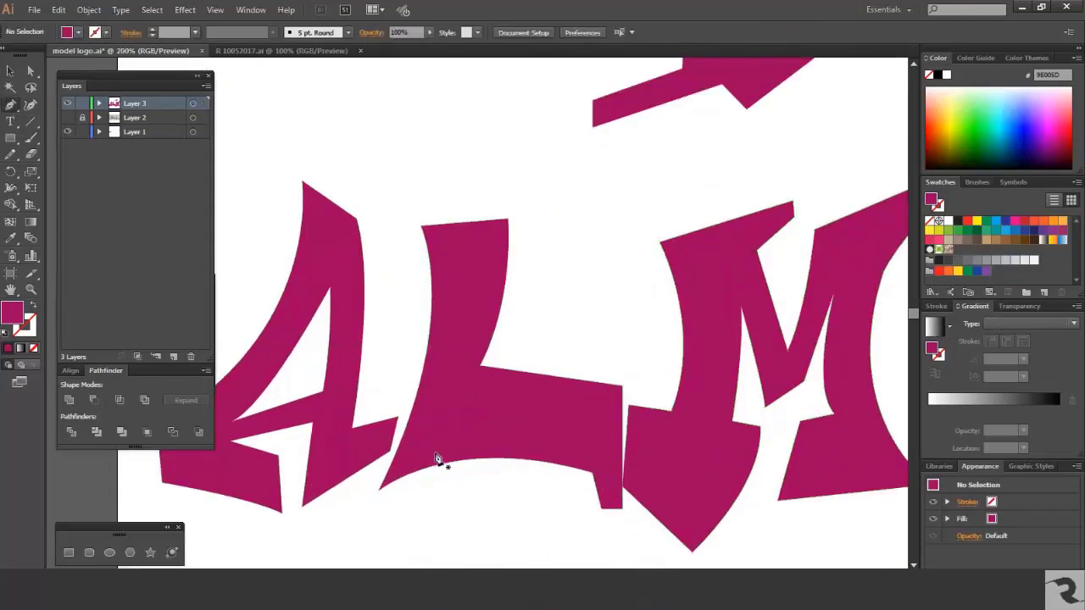
# Draw short Pen lines on the A that extend the edges of its right foot and lower-left foot inward.
pyautogui.hscroll(-1, 447, 423)
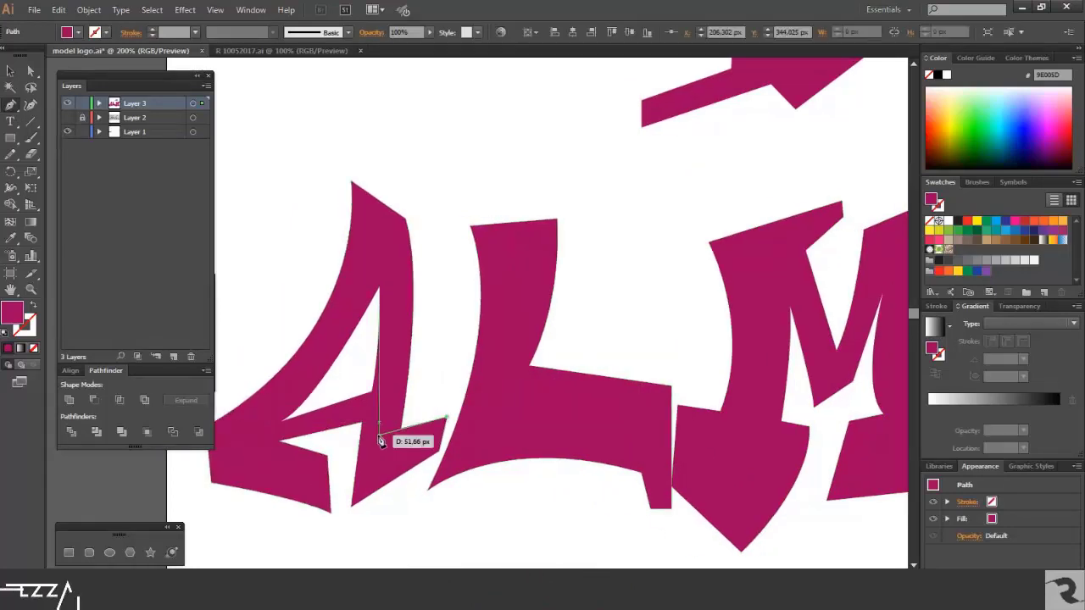
pyautogui.hscroll(-3, 368, 449)
pyautogui.click(443, 472)
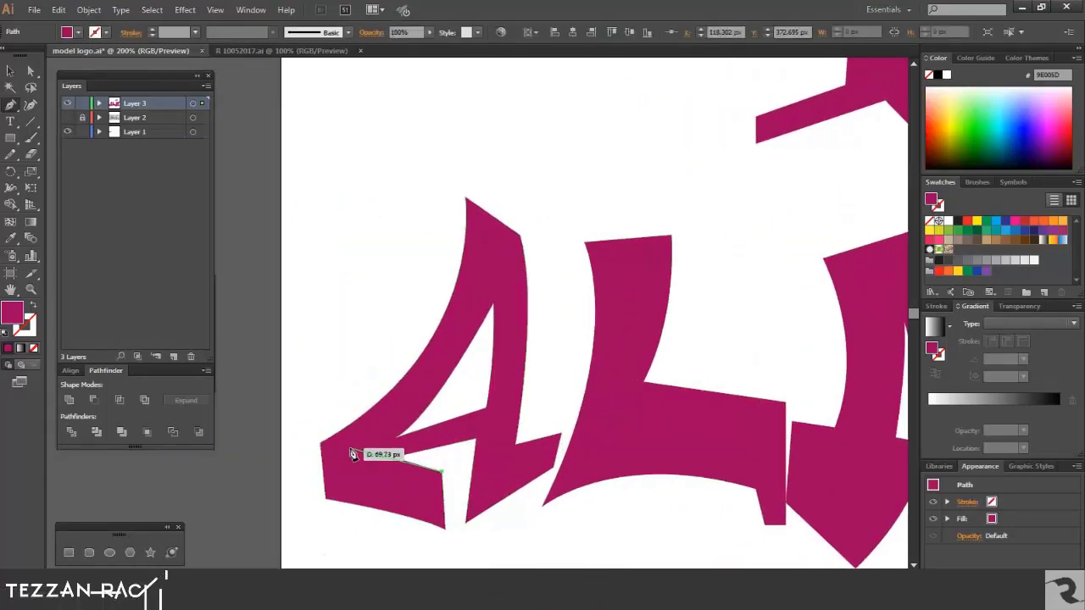
# Draw short Pen lines at the M's lower joints and inside the head of the separate arrow shape.
pyautogui.hotkey('ctrl', '-')
pyautogui.click(637, 426)
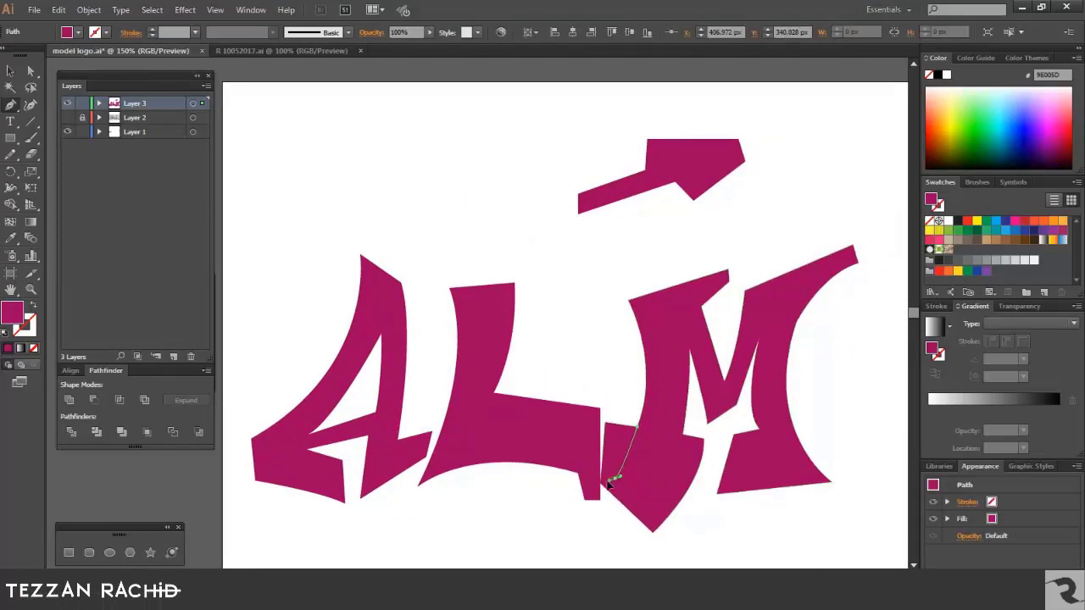
pyautogui.click(619, 485)
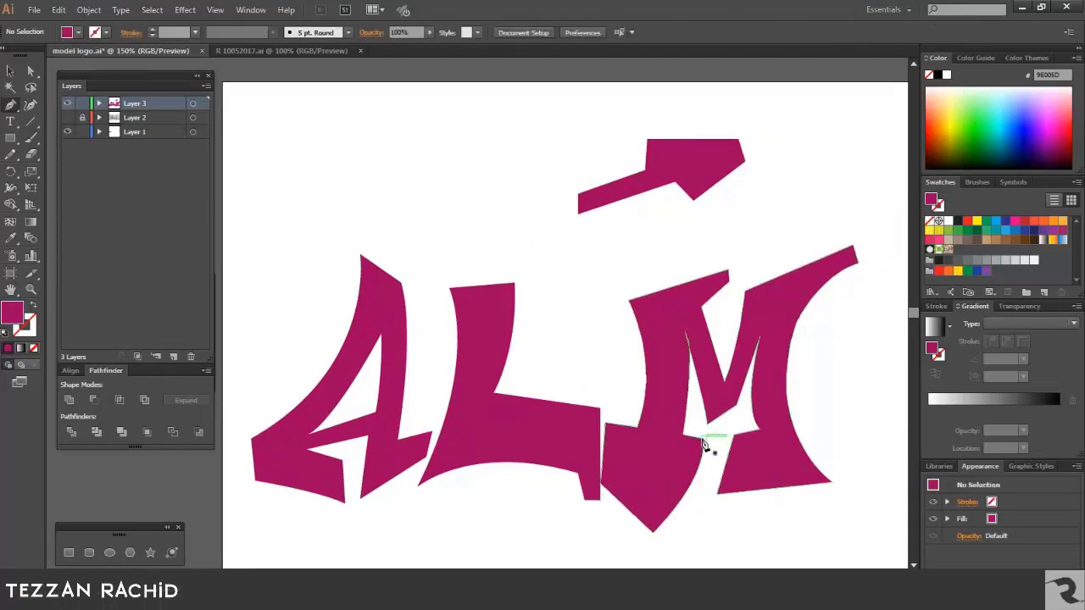
pyautogui.click(759, 431)
pyautogui.click(759, 431)
pyautogui.hotkey('ctrl', 'shift', 'a')
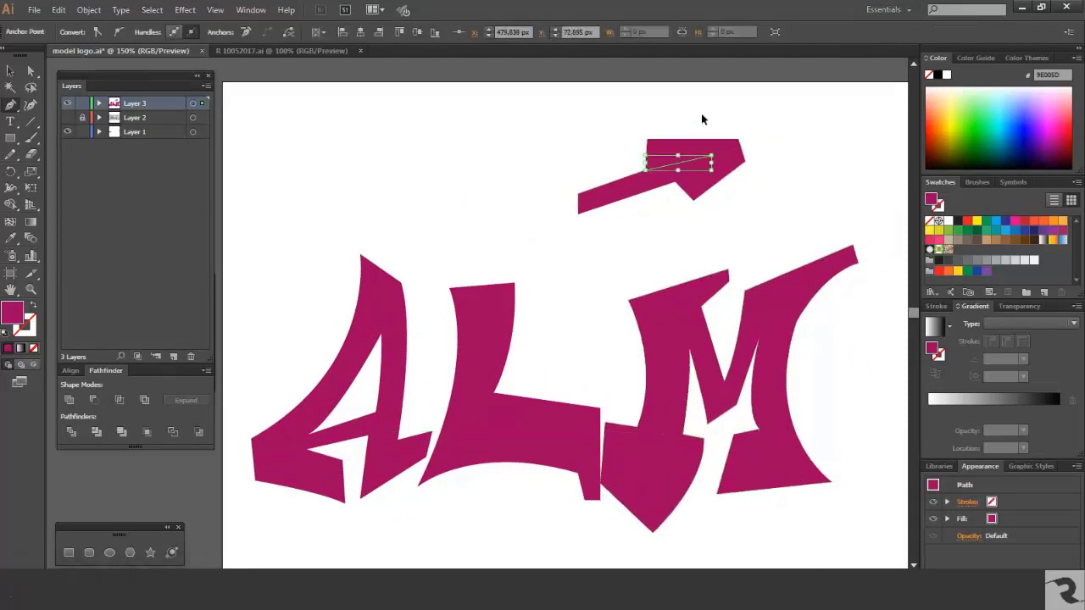
pyautogui.press('v')
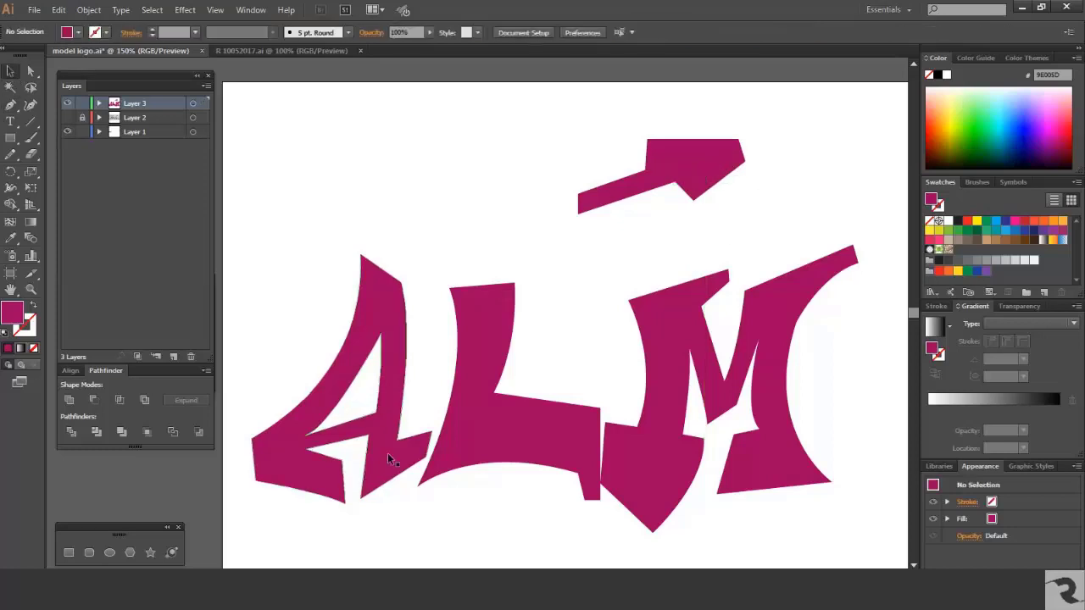
# Give the A's two short lines a yellow 4 pt stroke with a tapered width profile and no fill.
pyautogui.click(390, 447)
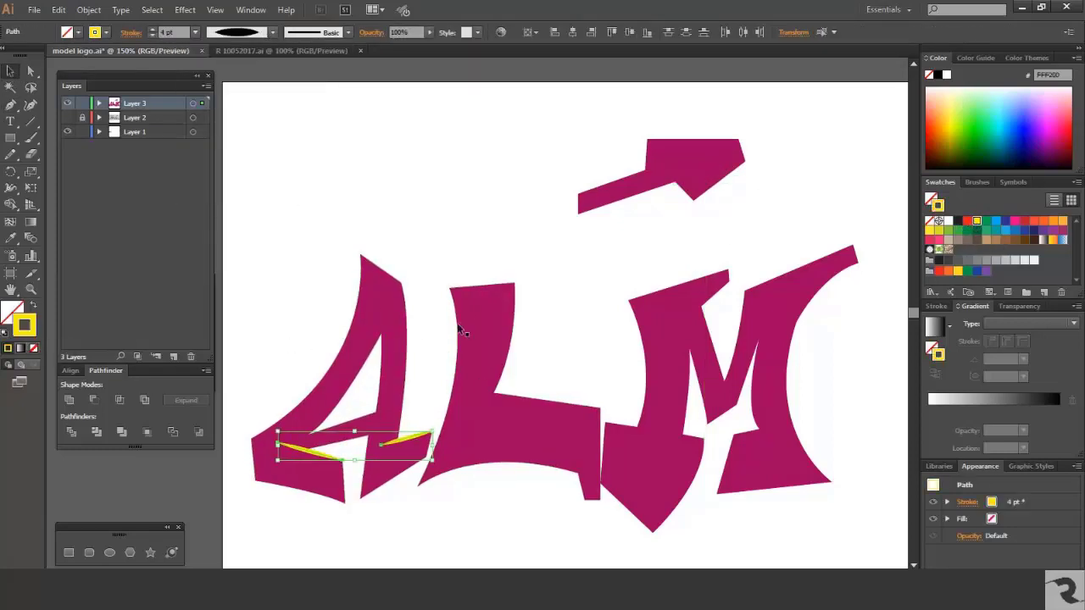
pyautogui.hotkey('ctrl', 'z')
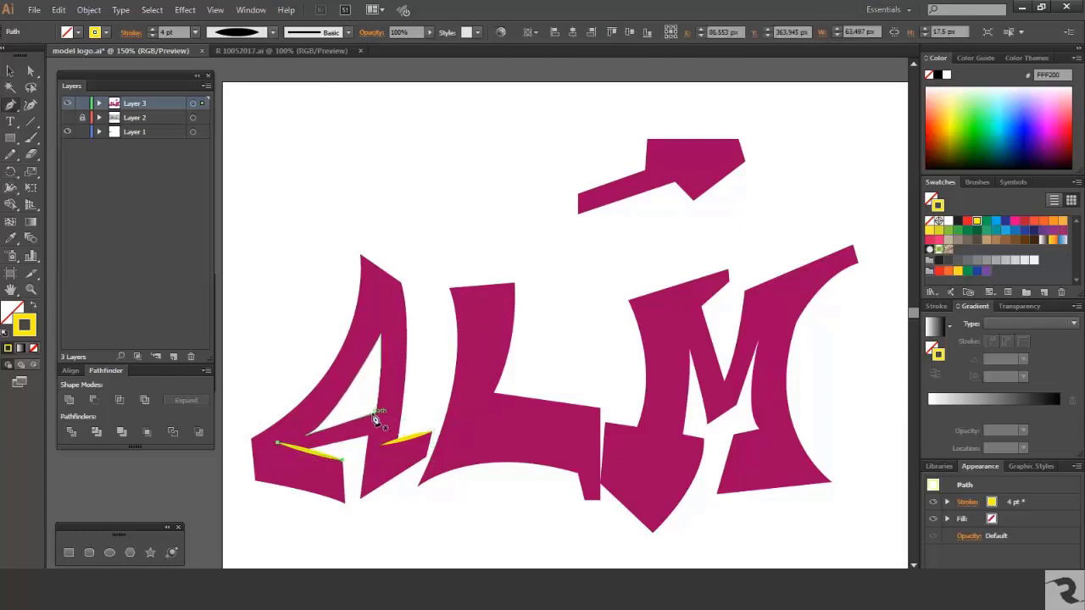
pyautogui.press('v')
pyautogui.hotkey('ctrl', 'shift', 'a')
# Give the L's short lines a yellow 4 pt tapered stroke and nudge the one at its foot into place.
pyautogui.click(500, 415)
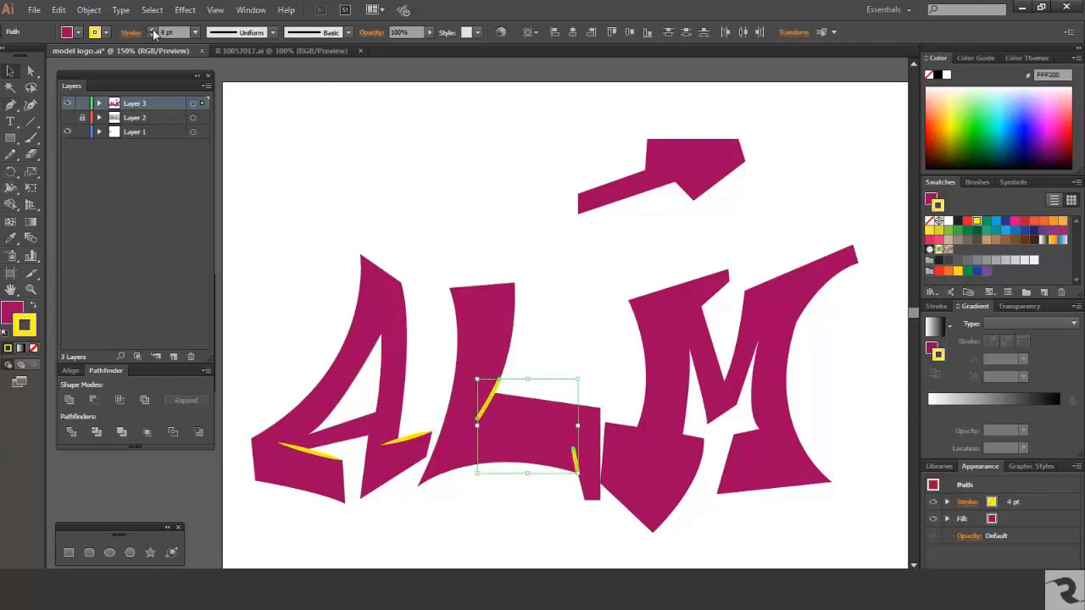
pyautogui.click(272, 32)
pyautogui.click(229, 65)
pyautogui.scroll(1, 645, 521)
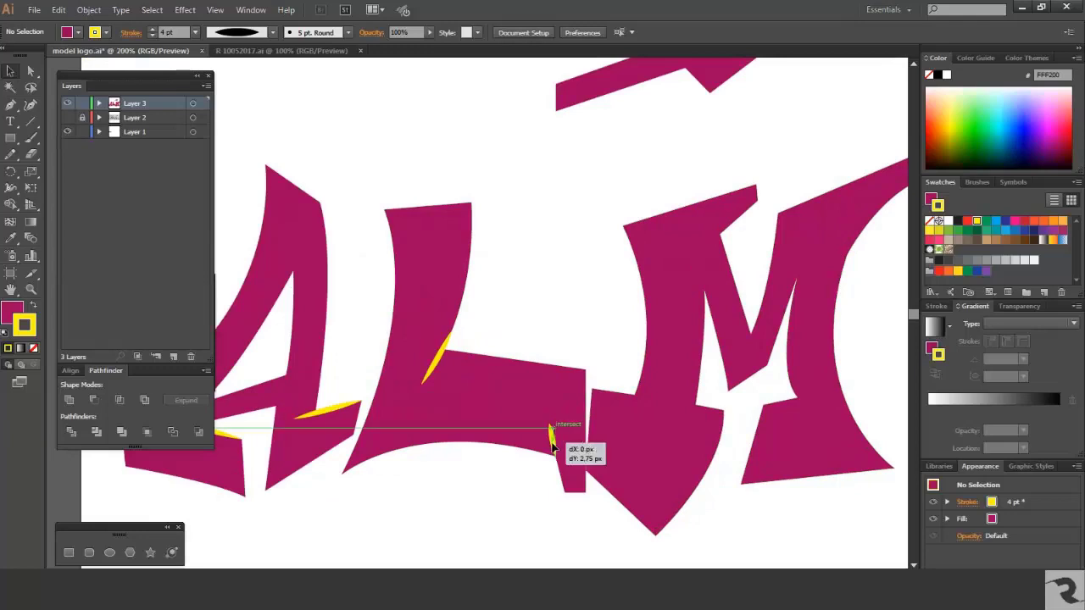
pyautogui.moveTo(552, 445); pyautogui.dragTo(552, 445)
# Give the short lines on the M and on the arrow shape a yellow 4 pt tapered stroke.
pyautogui.scroll(-1, 624, 416)
pyautogui.click(640, 390)
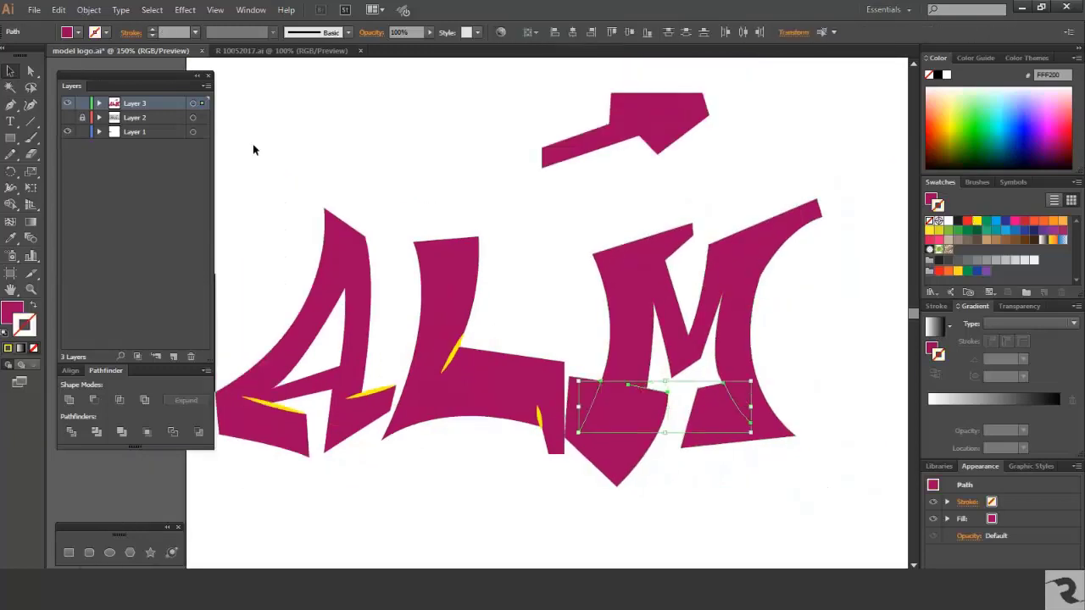
pyautogui.click(155, 31)
pyautogui.click(653, 135)
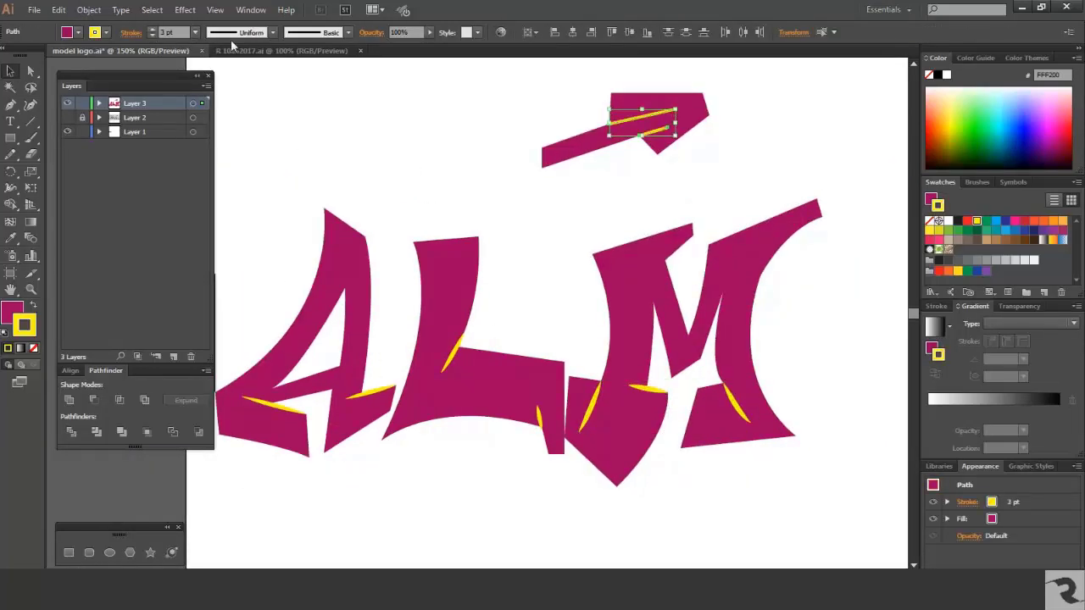
pyautogui.click(657, 261)
# Fine-tune the placement of the yellow tapered strokes on the arrow shape and at the M's joints.
pyautogui.scroll(-1, 802, 258)
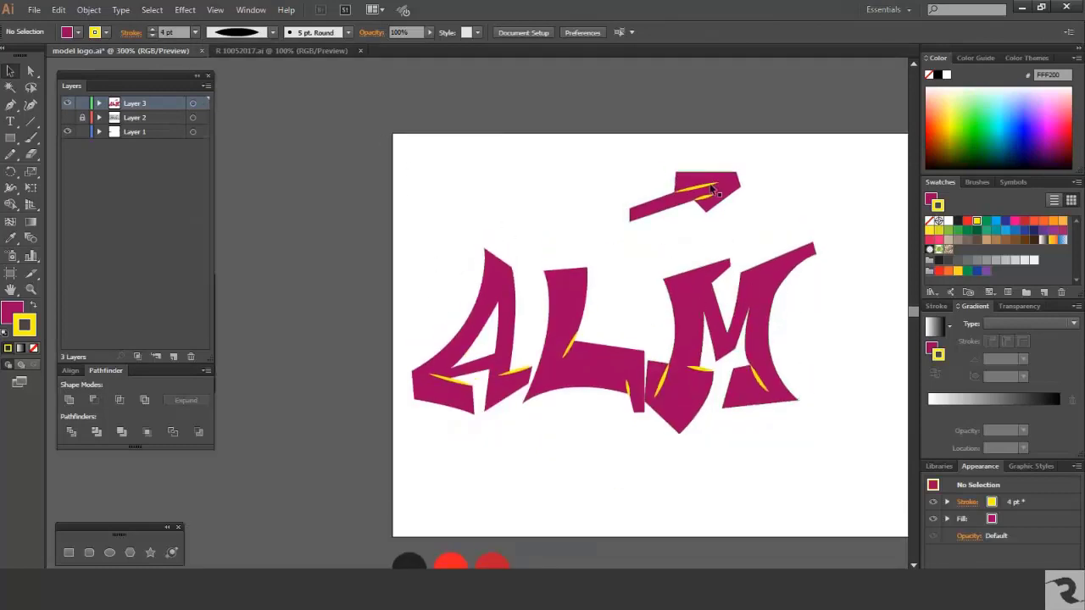
pyautogui.scroll(3, 712, 188)
pyautogui.click(666, 212)
pyautogui.click(676, 345)
pyautogui.scroll(-2, 683, 360)
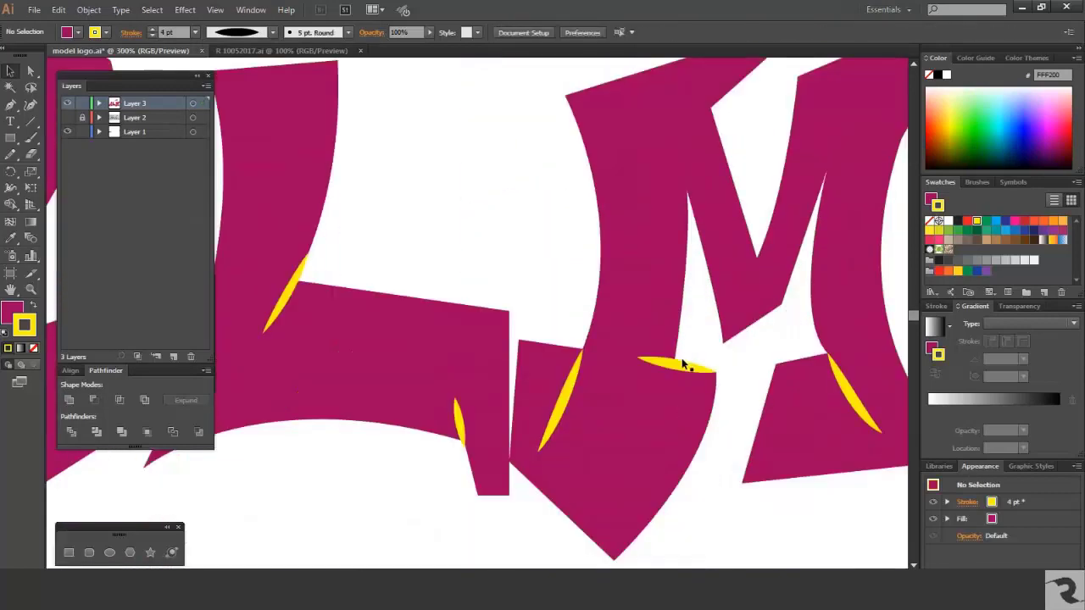
pyautogui.moveTo(850, 402); pyautogui.dragTo(848, 401)
# Select all the lettering and convert the yellow tapered strokes into filled outlines.
pyautogui.scroll(-3, 442, 505)
pyautogui.hotkey('ctrl', 'a')
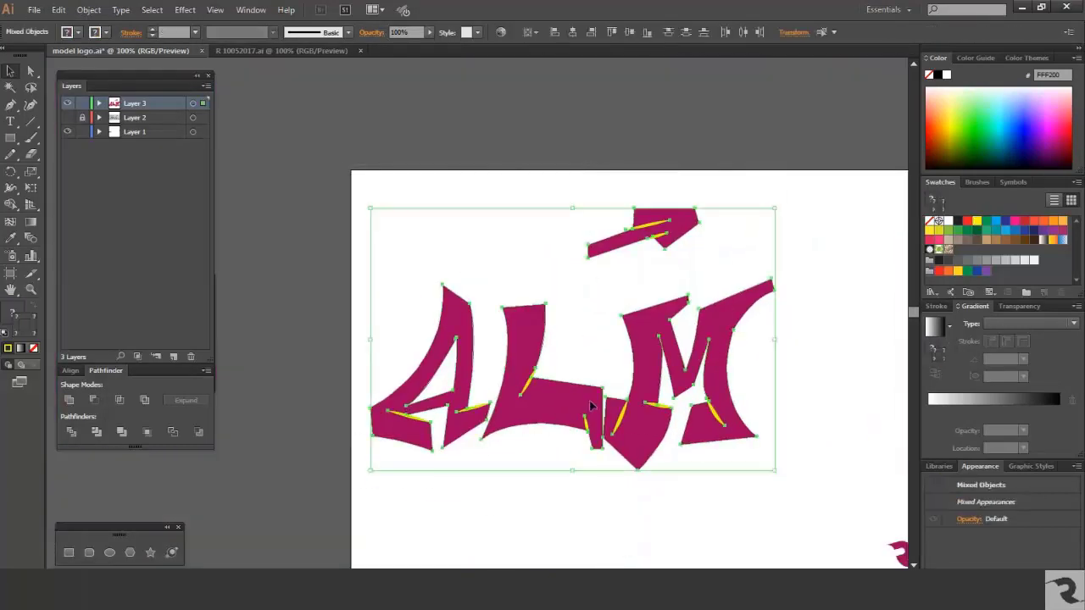
pyautogui.click(88, 9)
pyautogui.click(304, 120)
# Cut the yellow slivers out of the A and the L with the Shape Builder tool.
pyautogui.scroll(5, 514, 350)
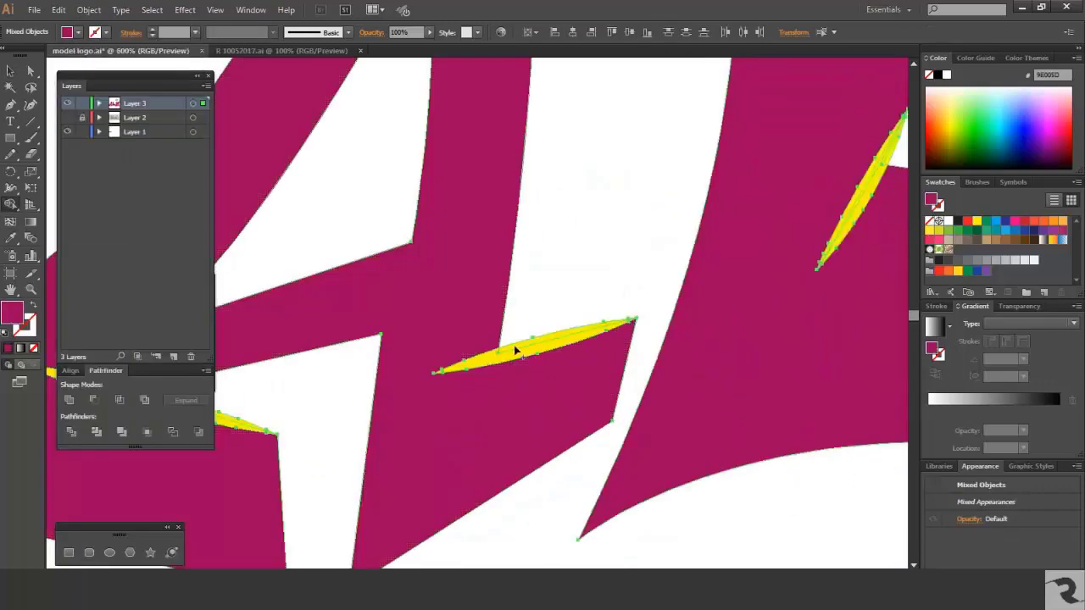
pyautogui.scroll(-3, 544, 333)
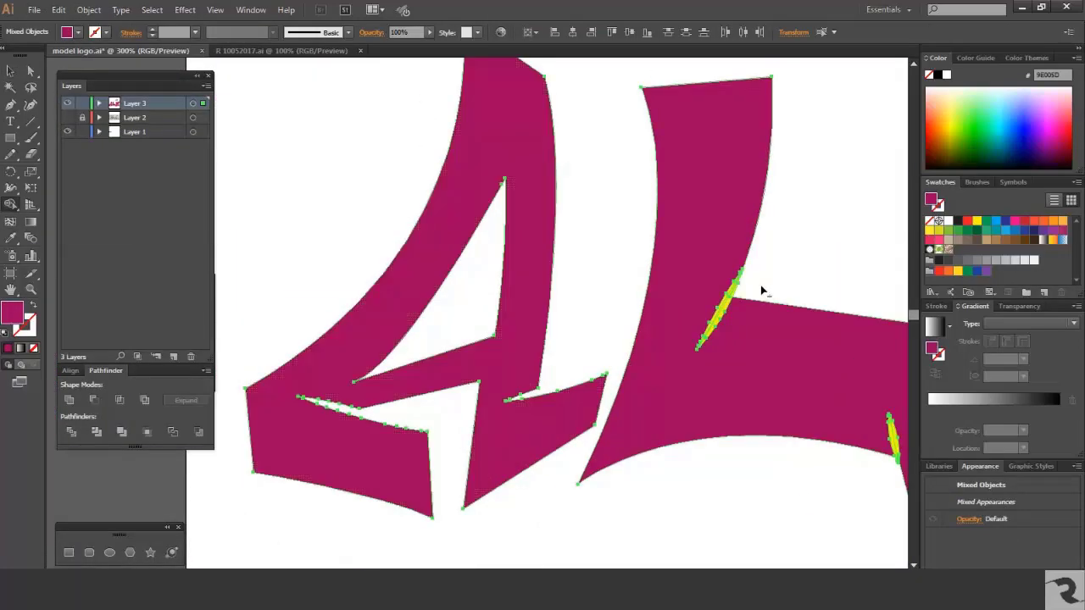
pyautogui.hscroll(3, 727, 301)
pyautogui.scroll(4, 787, 477)
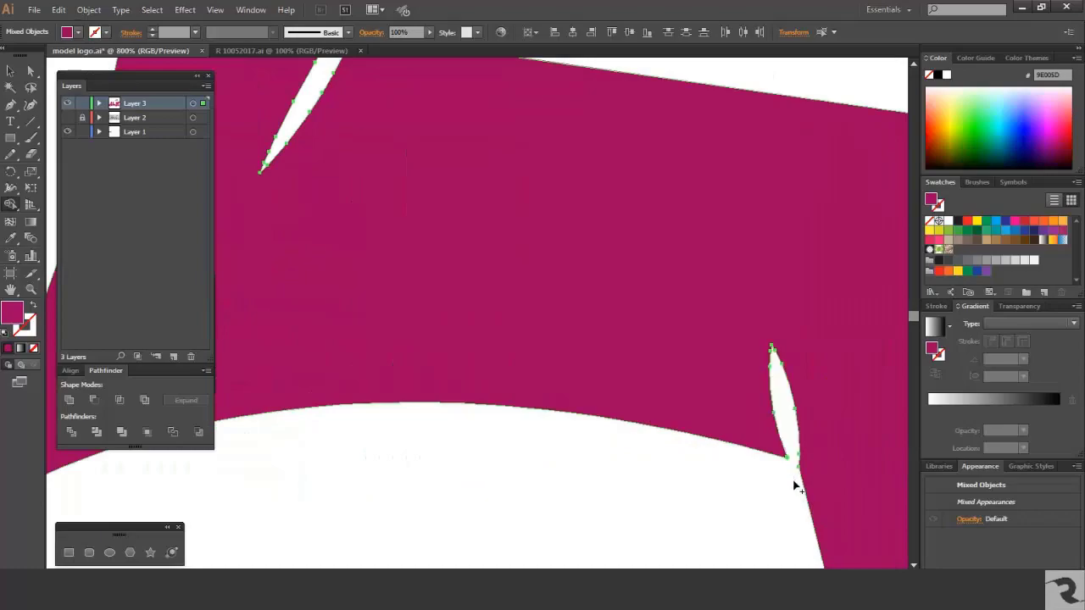
pyautogui.scroll(-4, 793, 479)
# Cut the yellow slivers out of the M's joints with the Shape Builder tool, including the thin leftovers.
pyautogui.scroll(5, 787, 460)
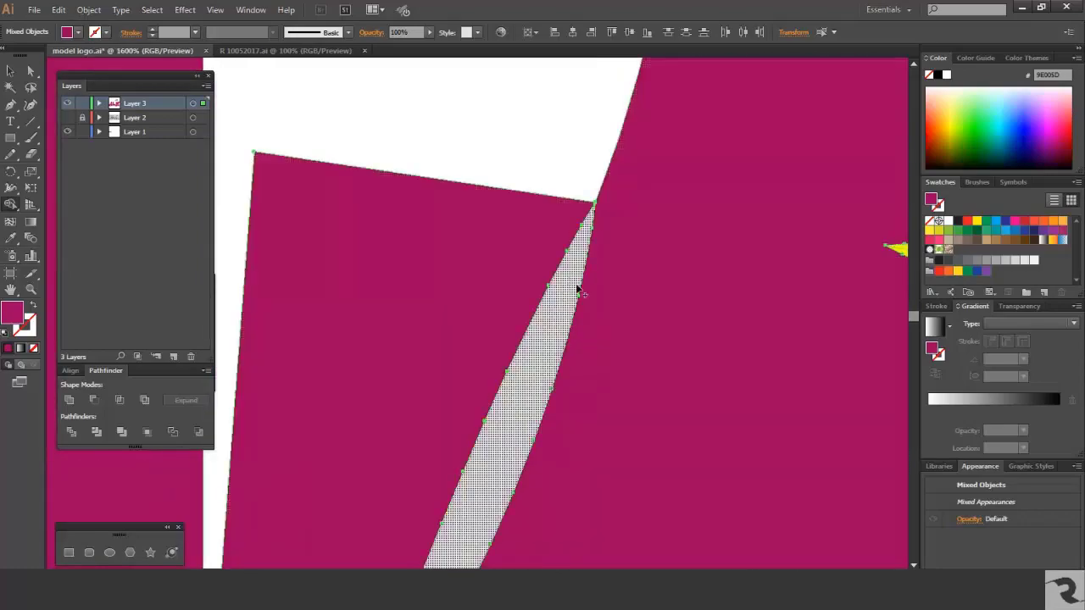
pyautogui.scroll(-4, 831, 279)
pyautogui.scroll(4, 835, 300)
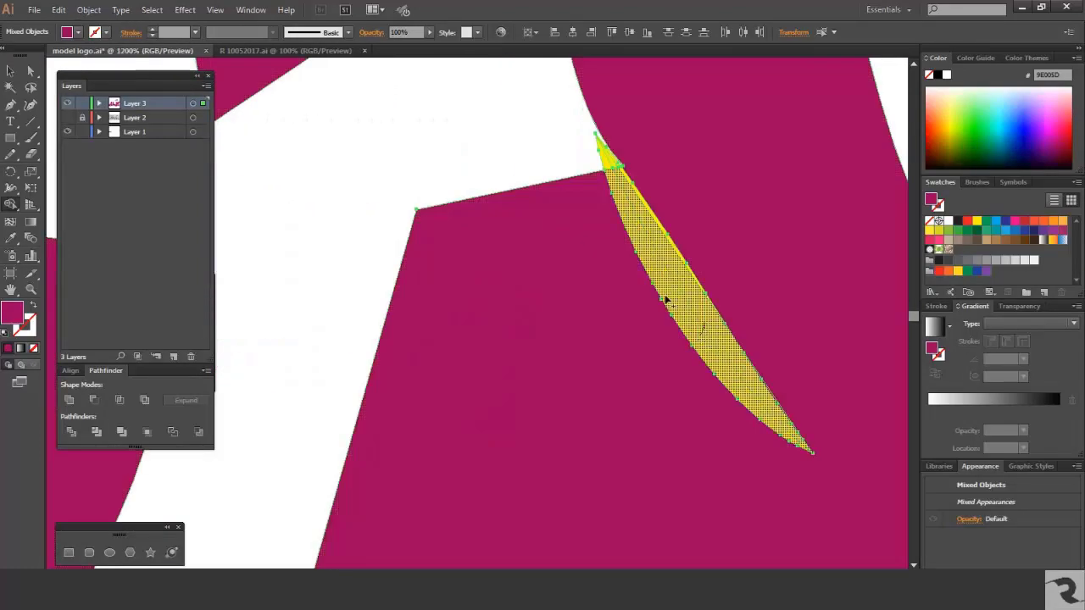
pyautogui.scroll(5, 645, 217)
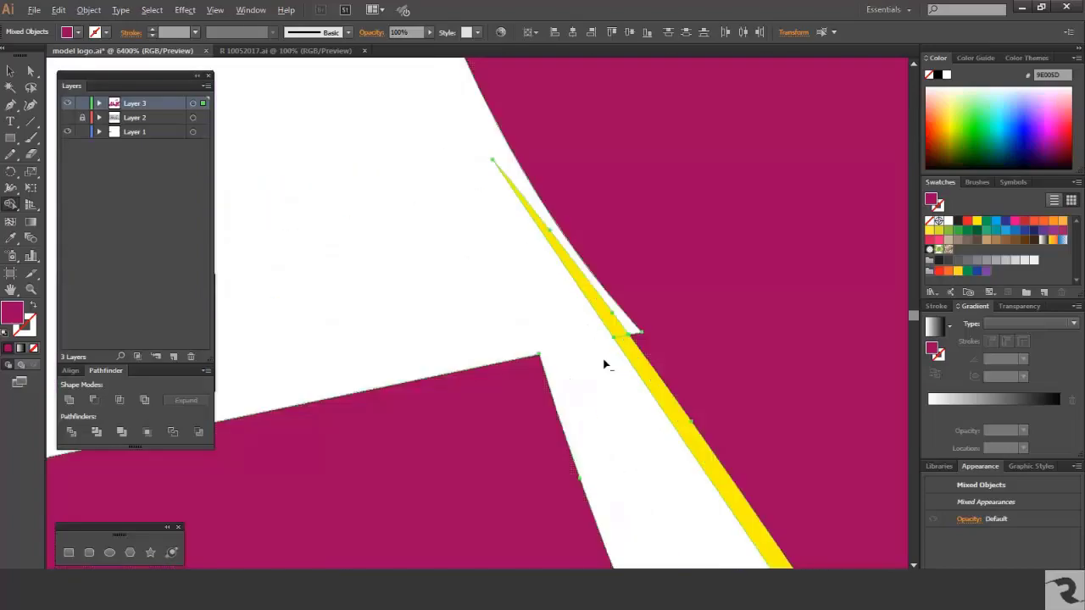
# Cut the yellow slivers out of the arrow shape with the Shape Builder tool and deselect the artwork.
pyautogui.scroll(-6, 605, 365)
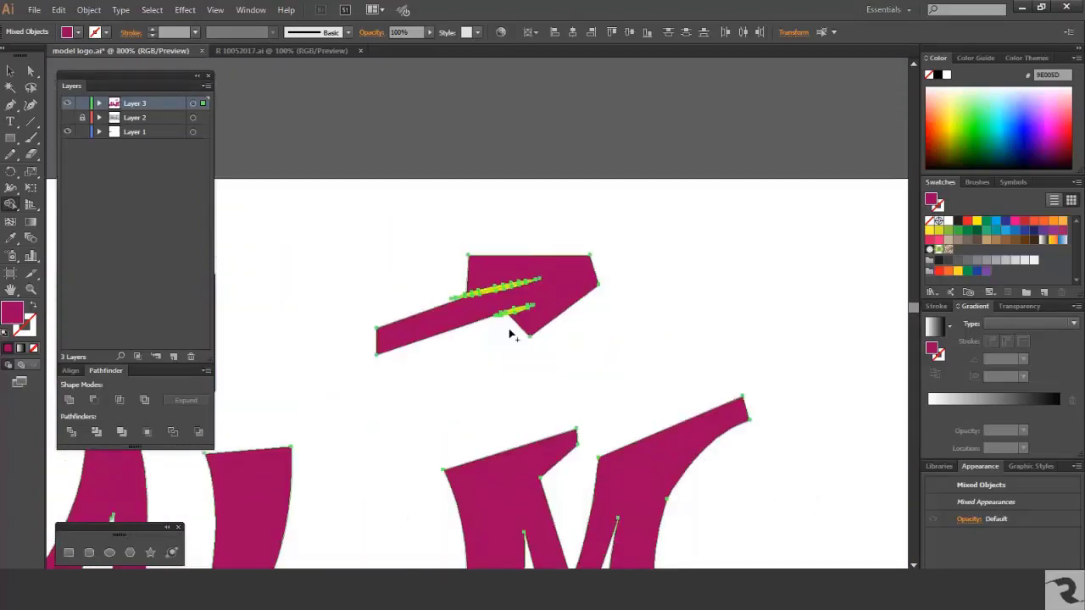
pyautogui.scroll(2, 509, 335)
pyautogui.keyDown('alt'); pyautogui.click(281, 436); pyautogui.keyUp('alt')
pyautogui.click(466, 504)
pyautogui.scroll(-7, 669, 508)
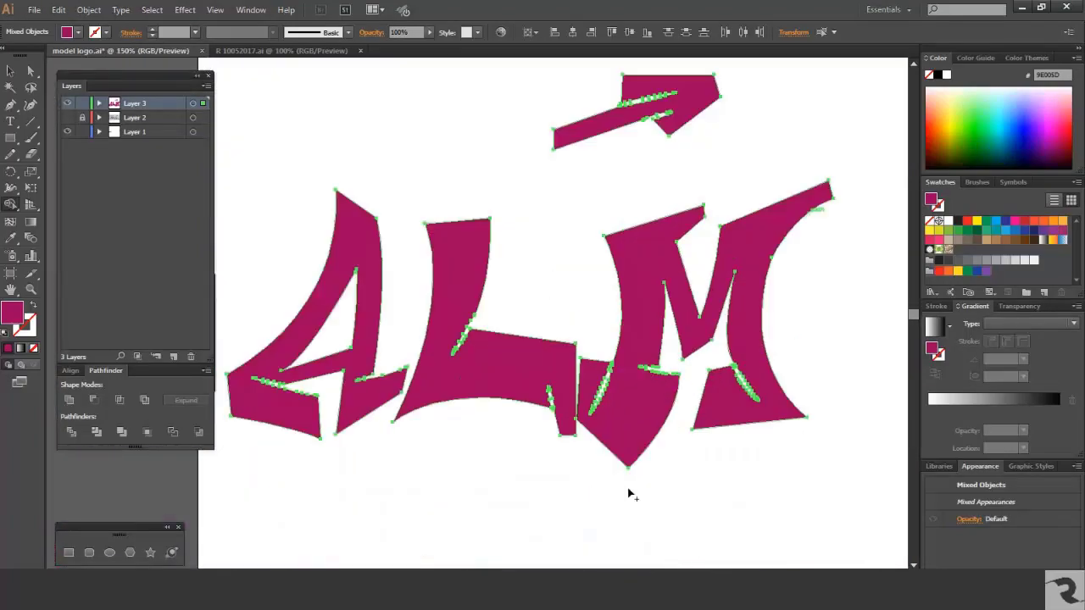
pyautogui.click(368, 126)
# Adjust the anchor points where the M's left stem meets its arrow-shaped foot with the Direct Selection tool.
pyautogui.scroll(1, 617, 412)
pyautogui.scroll(4, 553, 357)
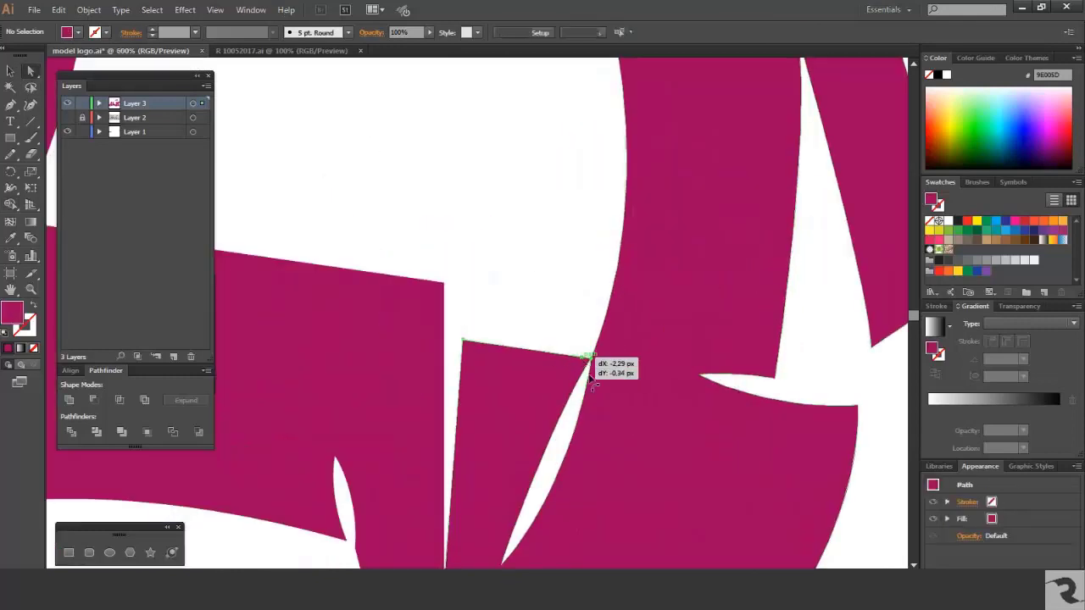
pyautogui.scroll(5, 586, 380)
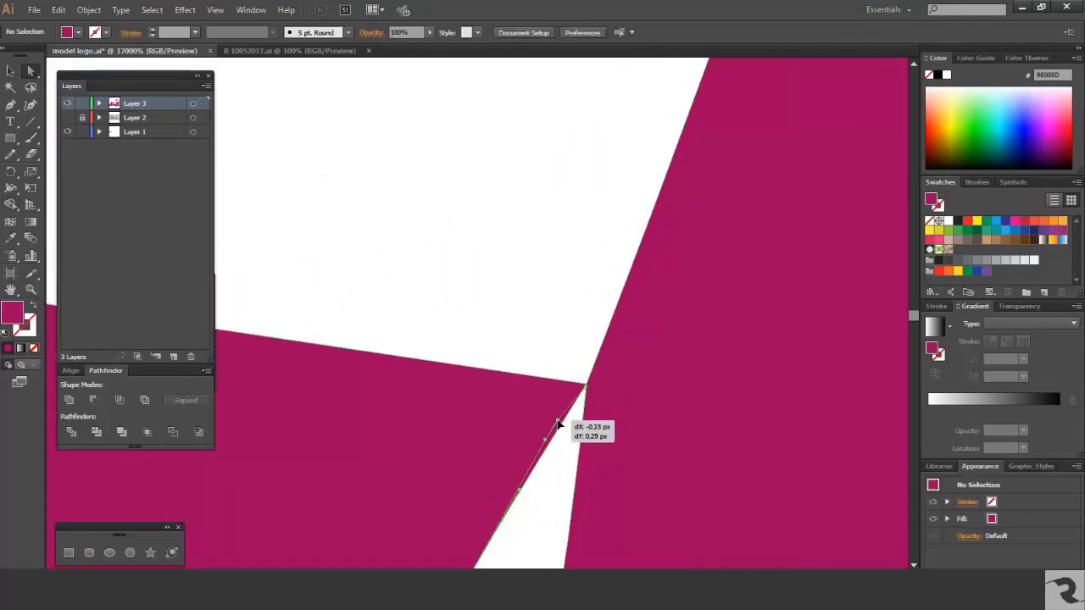
pyautogui.hscroll(5, 574, 364)
pyautogui.scroll(-3, 501, 444)
pyautogui.scroll(4, 494, 441)
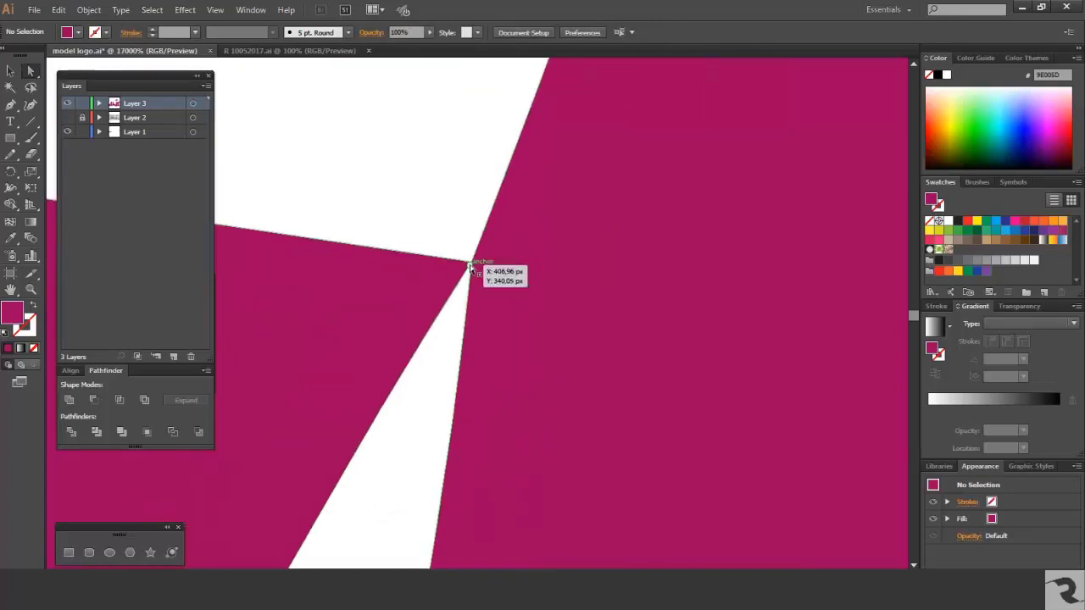
pyautogui.moveTo(463, 276); pyautogui.dragTo(480, 249)
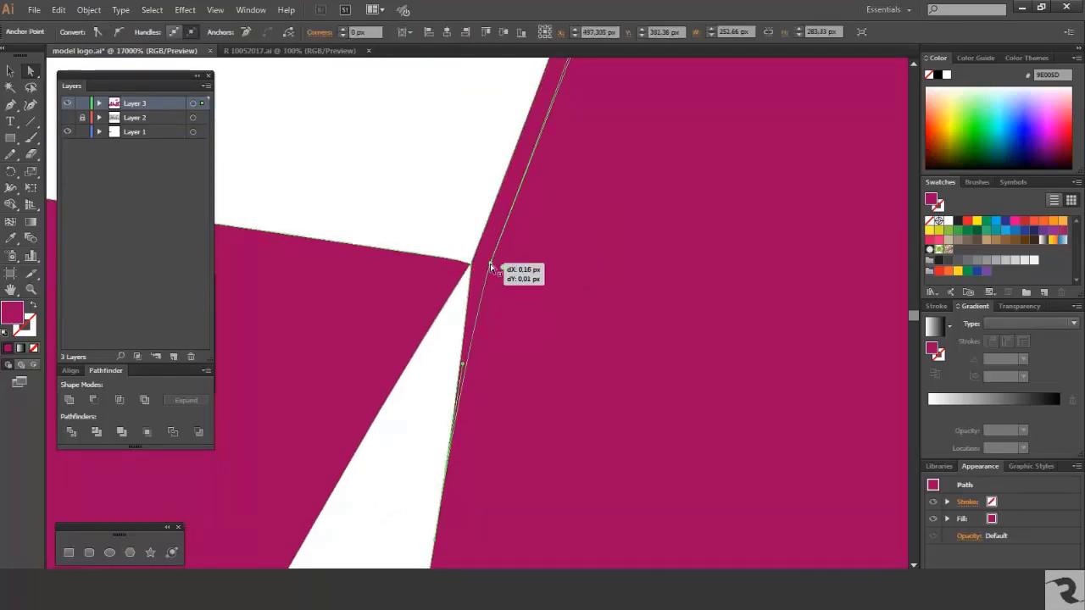
pyautogui.scroll(1, 484, 260)
pyautogui.scroll(-10, 520, 310)
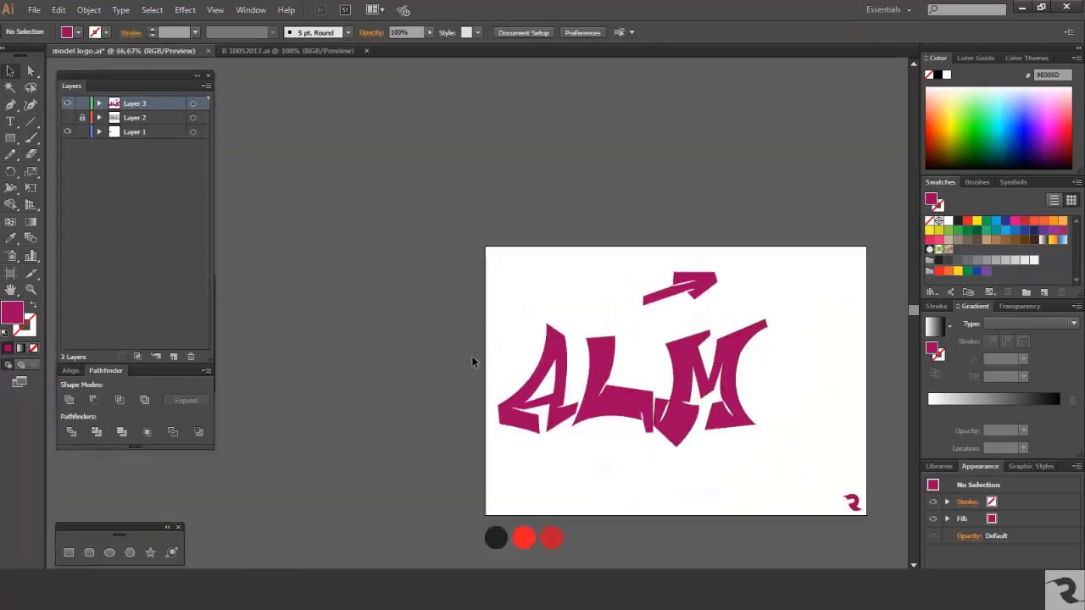
# Pull the A, L, M and arrow shape apart, moving the letters off the artboard.
pyautogui.press('v')
pyautogui.moveTo(551, 381); pyautogui.dragTo(364, 388)
pyautogui.moveTo(603, 414); pyautogui.dragTo(390, 394)
pyautogui.moveTo(610, 390); pyautogui.dragTo(387, 246)
pyautogui.moveTo(716, 381); pyautogui.dragTo(526, 168)
pyautogui.click(694, 447)
pyautogui.moveTo(686, 280); pyautogui.dragTo(649, 185)
# Move the A back onto the artboard and fit the arrow shape against it as its crossbar.
pyautogui.scroll(1, 649, 407)
pyautogui.moveTo(293, 408); pyautogui.dragTo(617, 398)
pyautogui.moveTo(610, 97); pyautogui.dragTo(593, 399)
pyautogui.scroll(3, 644, 377)
pyautogui.moveTo(703, 356); pyautogui.dragTo(677, 356)
pyautogui.scroll(-4, 460, 284)
pyautogui.scroll(1, 586, 399)
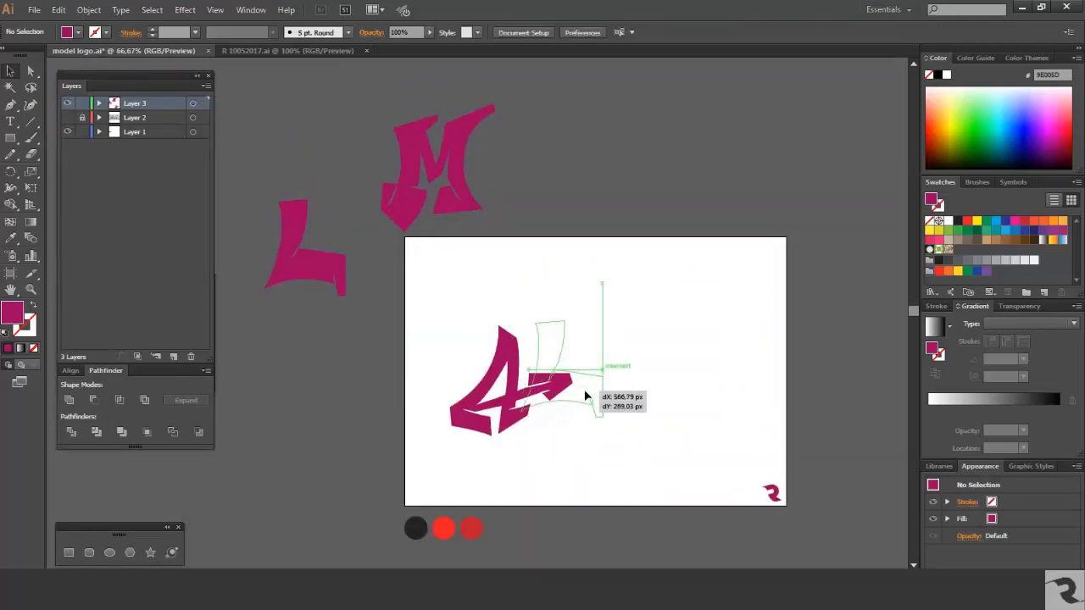
# Move the L onto the artboard beside the A so it overlaps the arrow-shaped crossbar.
pyautogui.scroll(2, 585, 391)
pyautogui.moveTo(584, 390); pyautogui.dragTo(603, 432)
pyautogui.click(705, 337)
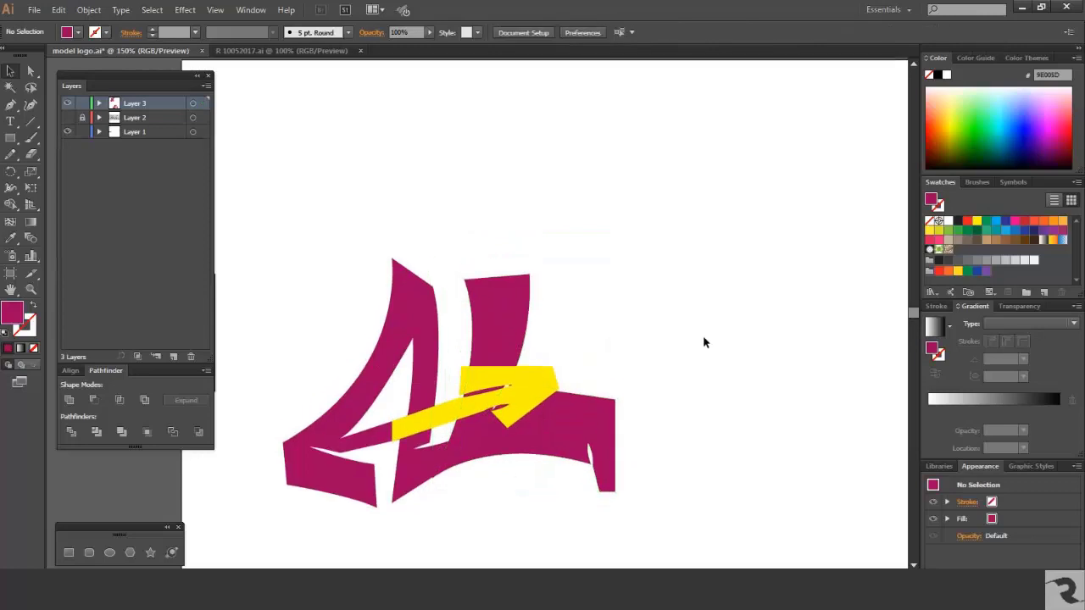
# Duplicate the A to the other side of the L and fill the copy yellow-green.
pyautogui.scroll(-2, 737, 373)
pyautogui.scroll(2, 763, 399)
pyautogui.click(363, 367)
pyautogui.scroll(-1, 569, 382)
pyautogui.moveTo(420, 398); pyautogui.dragTo(557, 398)
pyautogui.scroll(-2, 585, 340)
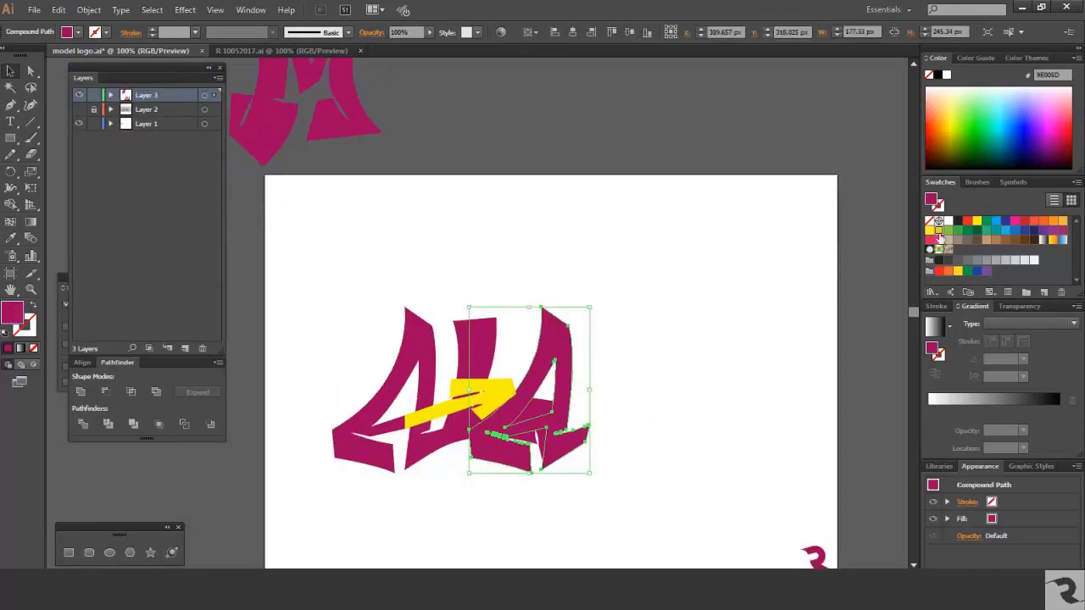
pyautogui.scroll(1, 644, 363)
# Move the M onto the artboard so its arrow-shaped foot overlaps the yellow-green A.
pyautogui.moveTo(280, 127); pyautogui.dragTo(709, 494)
pyautogui.scroll(-1, 709, 494)
pyautogui.hscroll(1, 470, 282)
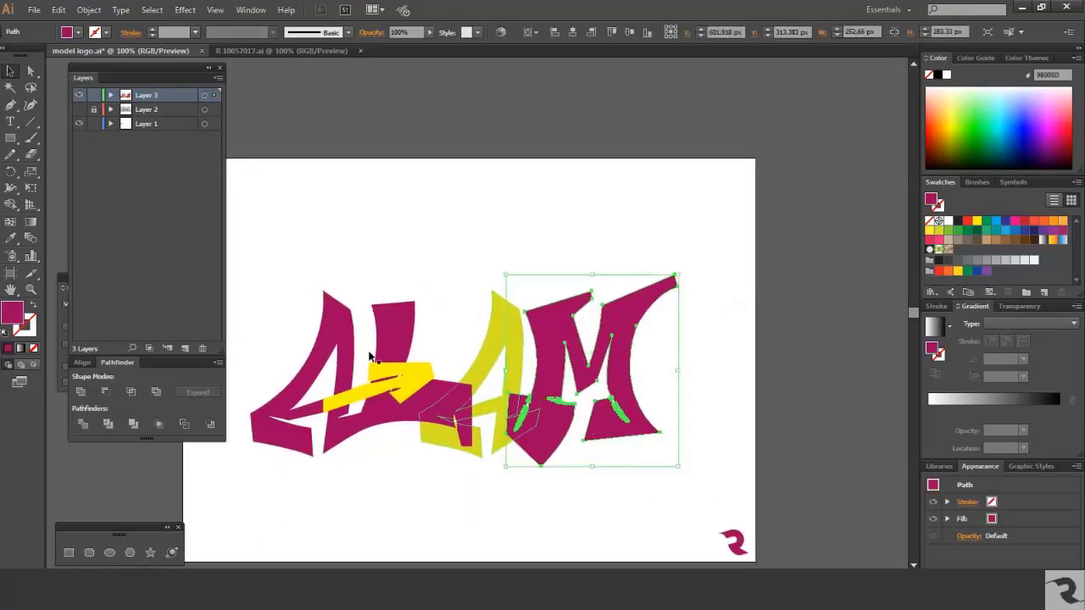
# Duplicate the yellow-green A behind the M's right foot and reflect the copy about the vertical axis.
pyautogui.moveTo(500, 333); pyautogui.dragTo(673, 342)
pyautogui.doubleClick(12, 173)
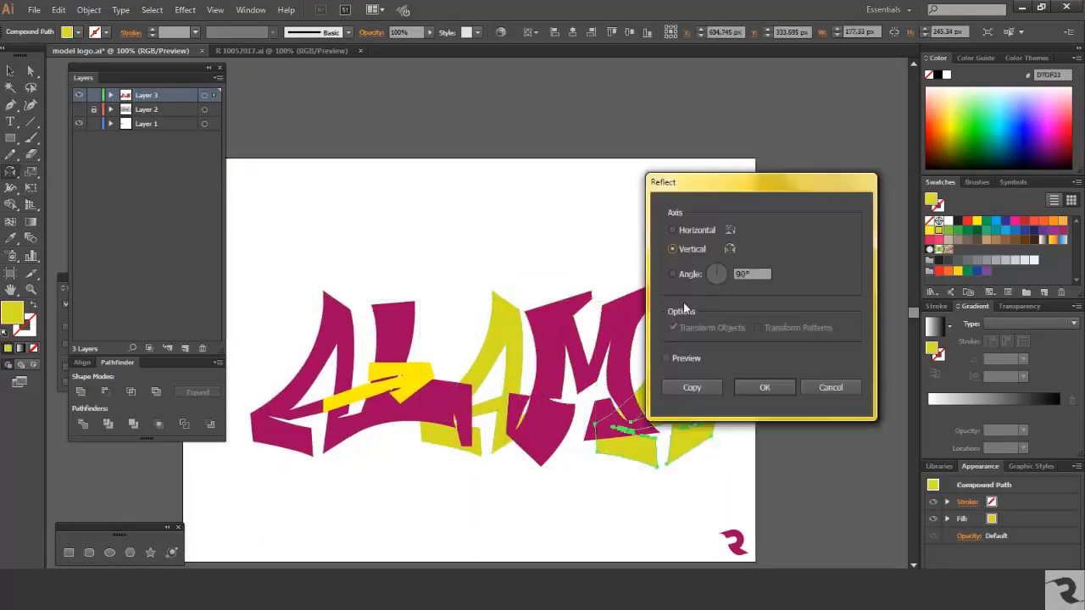
pyautogui.moveTo(727, 177); pyautogui.dragTo(854, 170)
pyautogui.click(792, 346)
pyautogui.click(824, 380)
pyautogui.press('v')
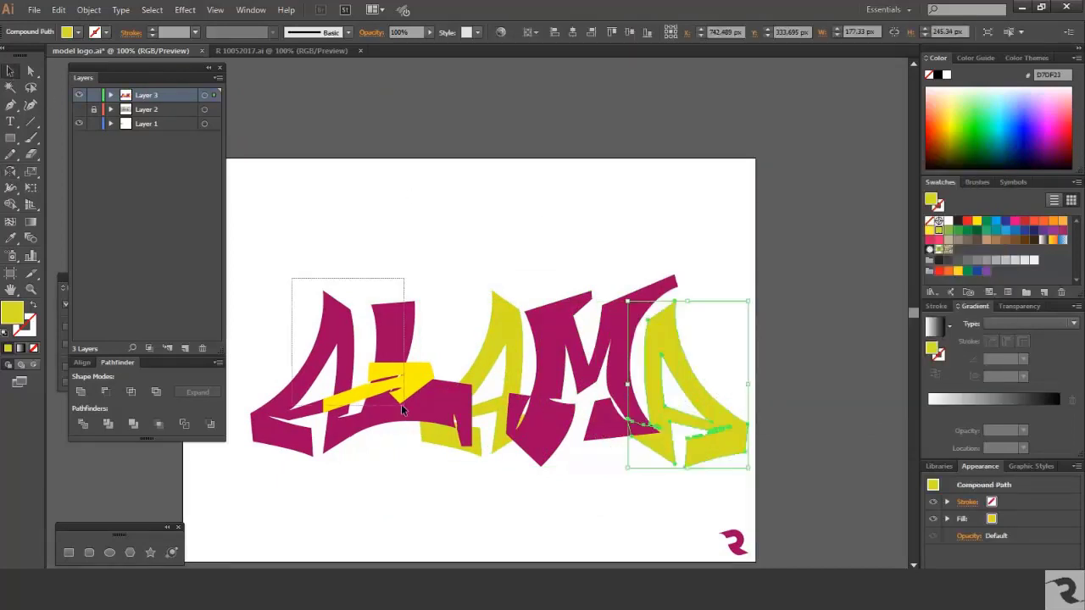
# Place a copy of the L at the end of the word, overlapping the mirrored A.
pyautogui.moveTo(402, 410); pyautogui.dragTo(730, 389)
pyautogui.scroll(-1, 373, 408)
pyautogui.hscroll(-1, 762, 389)
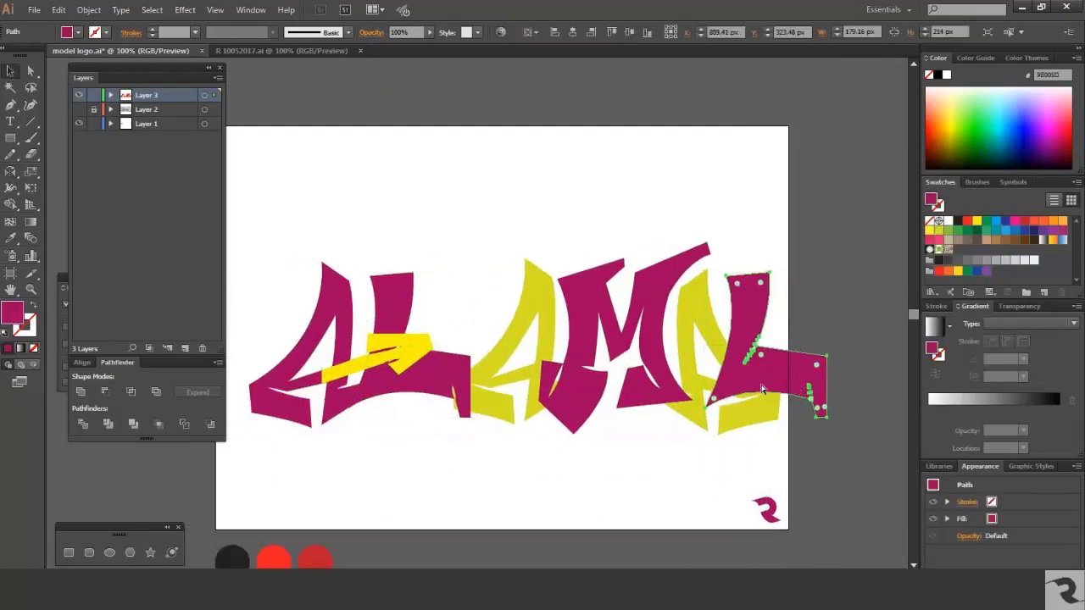
pyautogui.click(562, 443)
# Place a small red copy of the arrow against the upper tip of the M's left stem.
pyautogui.moveTo(399, 352); pyautogui.dragTo(670, 236)
pyautogui.hotkey('ctrl', '+')
pyautogui.hotkey('ctrl', '+')
pyautogui.hotkey('ctrl', '+')
pyautogui.hotkey('ctrl', '+')
pyautogui.hotkey('ctrl', '+')
pyautogui.hotkey('ctrl', '+')
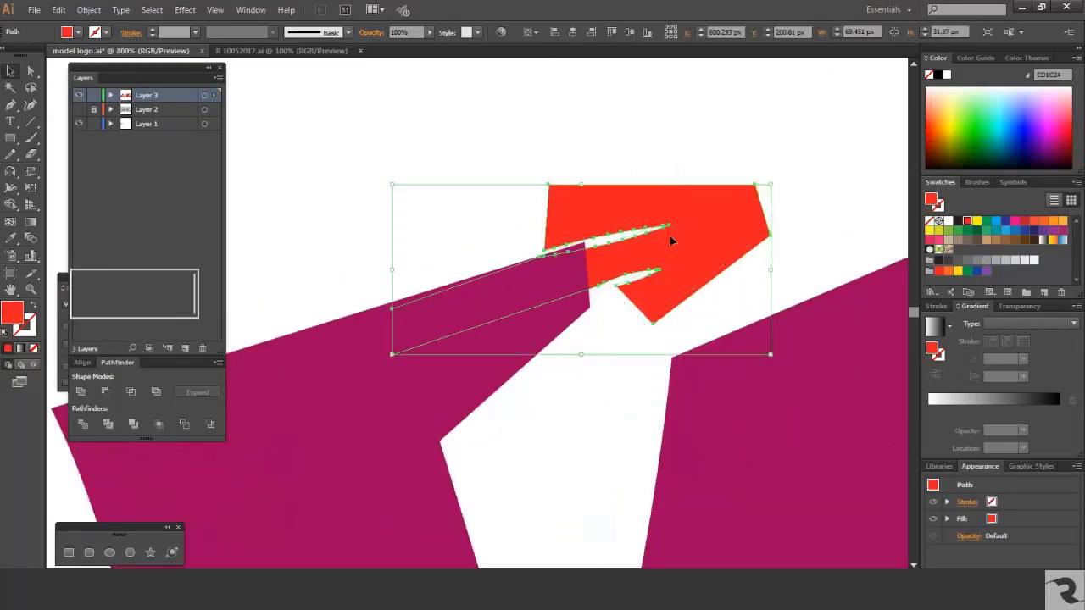
pyautogui.hotkey('ctrl', '+')
pyautogui.hotkey('ctrl', '+')
pyautogui.hotkey('ctrl', '+')
pyautogui.moveTo(531, 270); pyautogui.dragTo(605, 243)
pyautogui.click(563, 397)
pyautogui.hotkey('ctrl', '-')
pyautogui.hotkey('ctrl', '-')
pyautogui.hotkey('ctrl', '-')
pyautogui.hotkey('ctrl', '-')
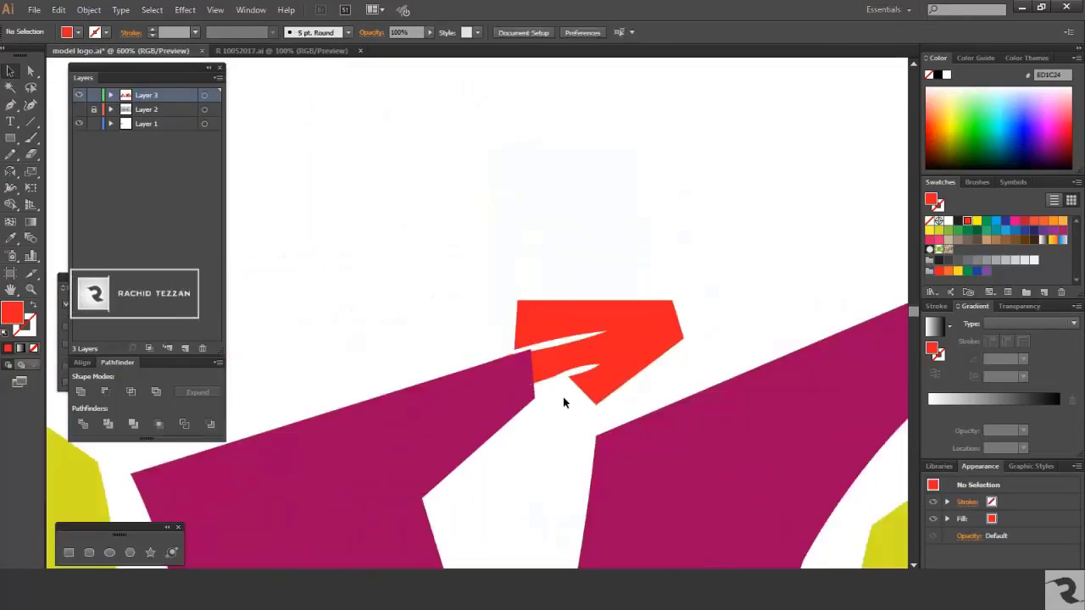
pyautogui.hotkey('ctrl', '-')
# Adjust the position of the last L so its pointed corner crosses the mirrored A.
pyautogui.moveTo(562, 382); pyautogui.dragTo(787, 353)
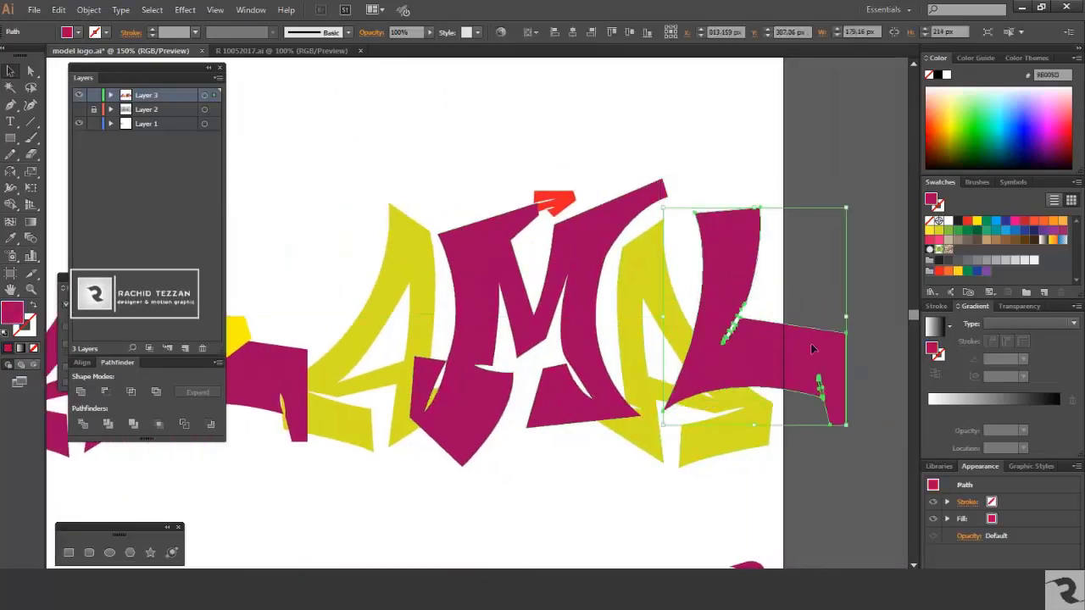
pyautogui.click(619, 200)
pyautogui.hotkey('ctrl', '-')
# Weave the first L's stem over the arrow's left barb with the Shape Builder tool and fill the arrow red.
pyautogui.moveTo(297, 235); pyautogui.dragTo(388, 382)
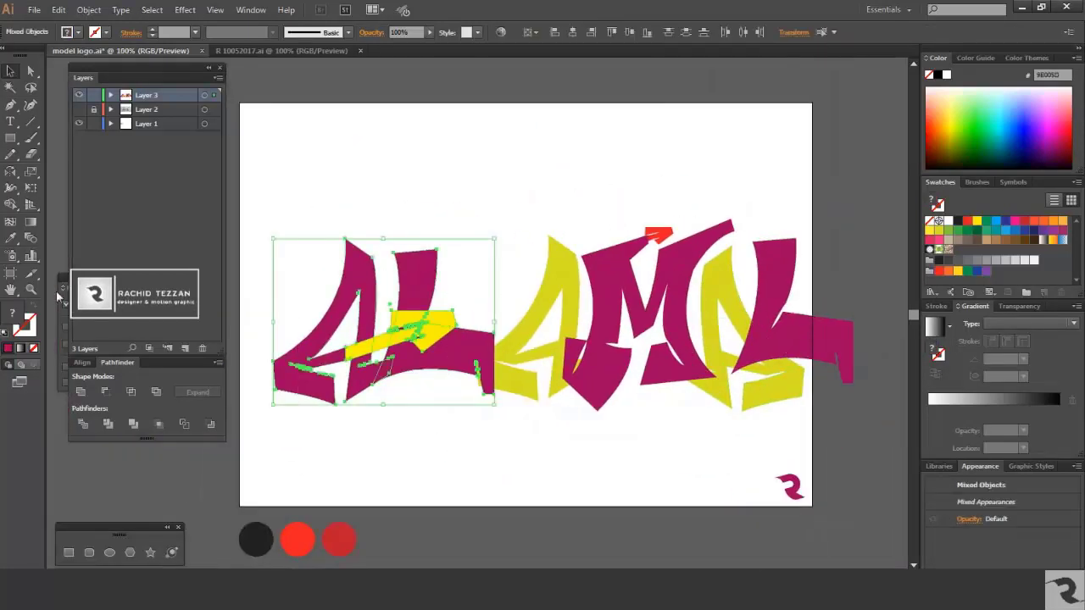
pyautogui.press('z')
pyautogui.click(387, 383)
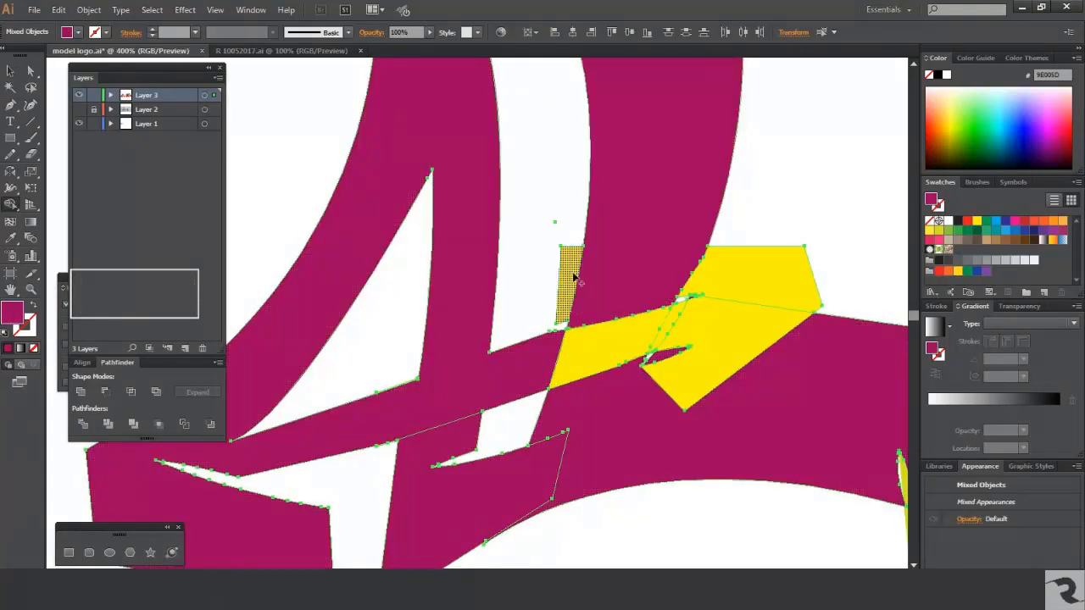
pyautogui.keyDown('alt'); pyautogui.click(630, 330); pyautogui.keyUp('alt')
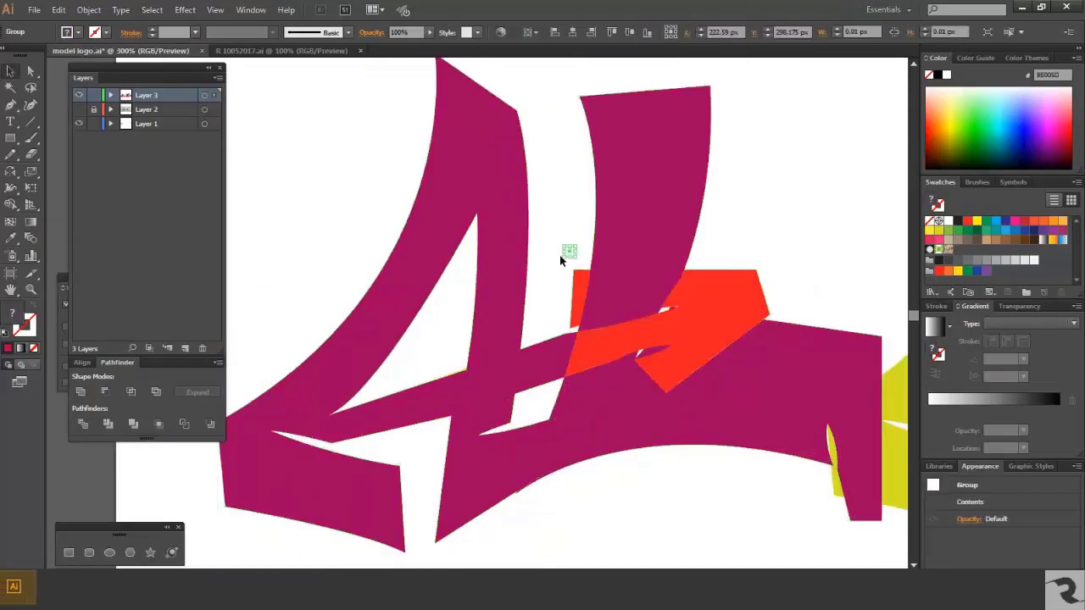
# Fill the first A red, including its separate lower-right foot.
pyautogui.click(559, 256)
pyautogui.hotkey('ctrl', '-')
pyautogui.hotkey('ctrl', '-')
pyautogui.click(683, 332)
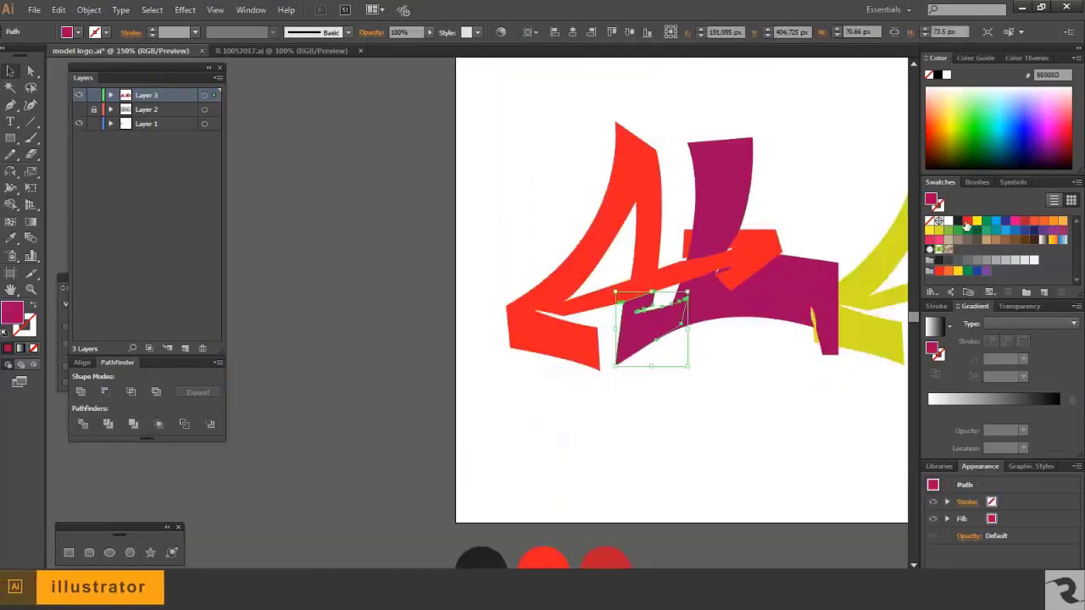
pyautogui.hotkey('ctrl', '-')
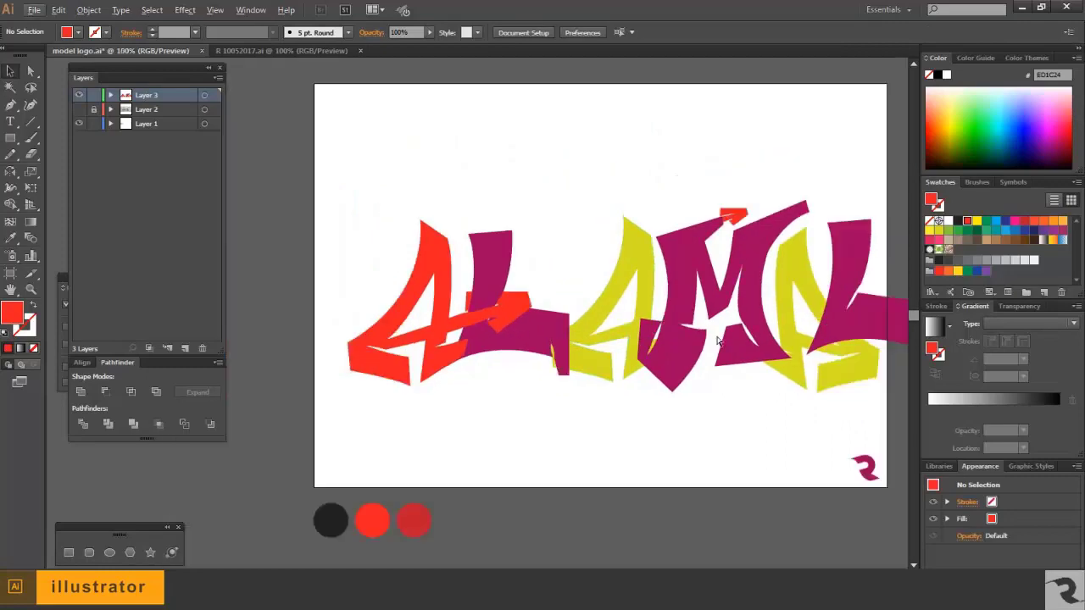
# Give the small arrow on top of the M the same magenta fill as the M.
pyautogui.click(716, 341)
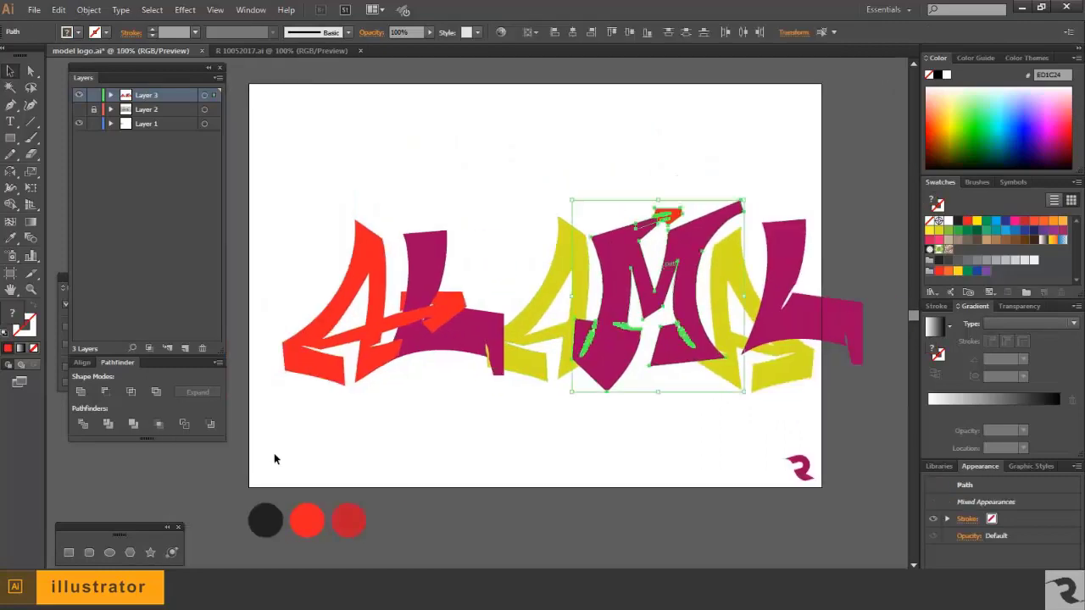
pyautogui.click(274, 457)
pyautogui.moveTo(601, 377); pyautogui.dragTo(602, 378)
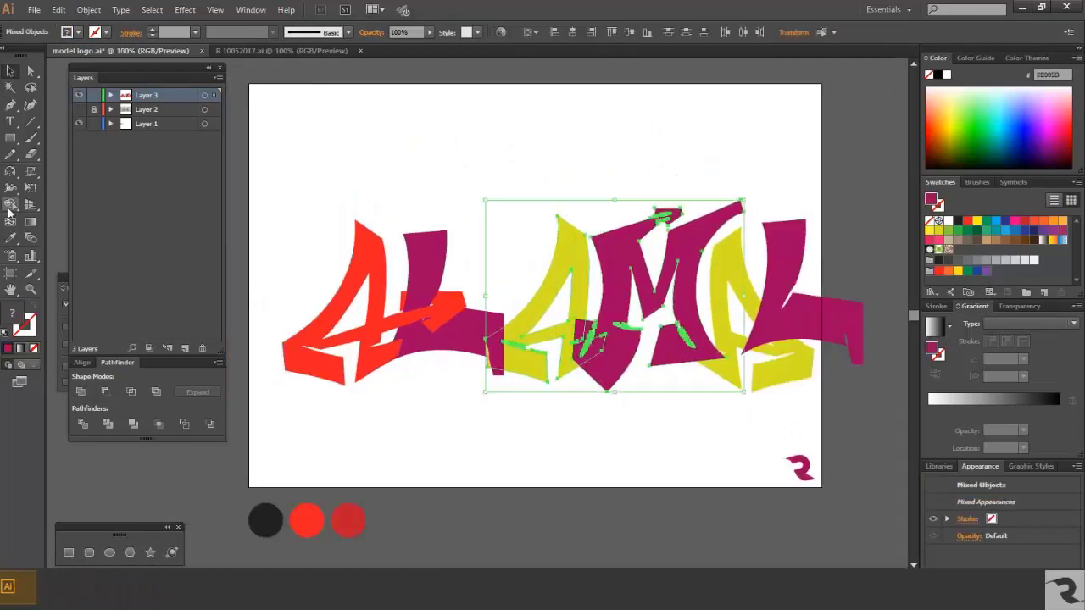
# Bring the second A's foot in front of the M's arrow-shaped foot with the Shape Builder tool, filling the A yellow.
pyautogui.hotkey('ctrl', '+')
pyautogui.hotkey('ctrl', '+')
pyautogui.hotkey('ctrl', '+')
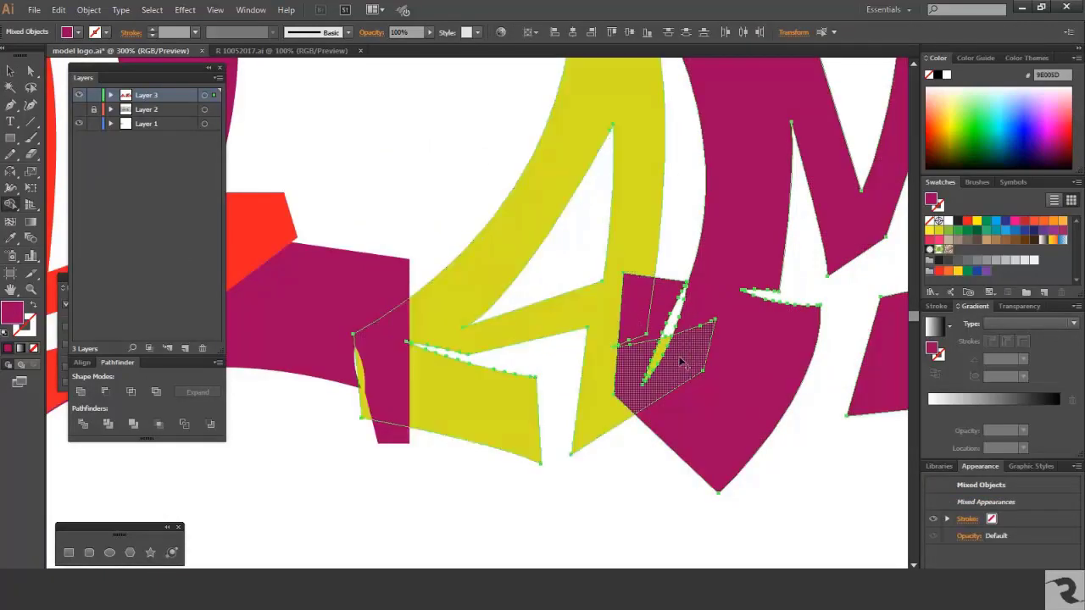
pyautogui.press('i')
pyautogui.click(610, 392)
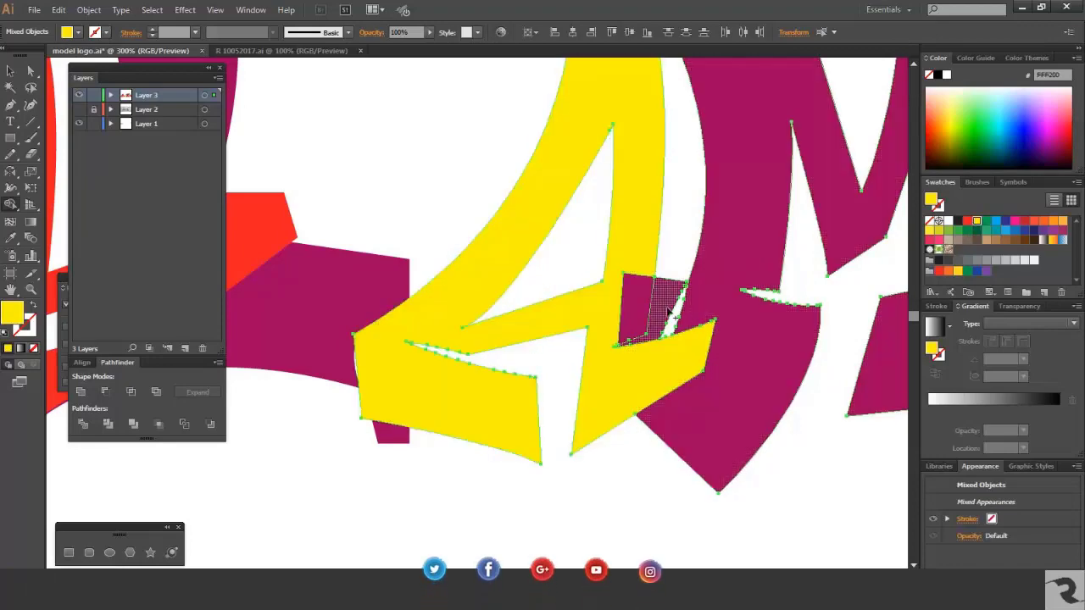
pyautogui.click(627, 317)
pyautogui.click(669, 312)
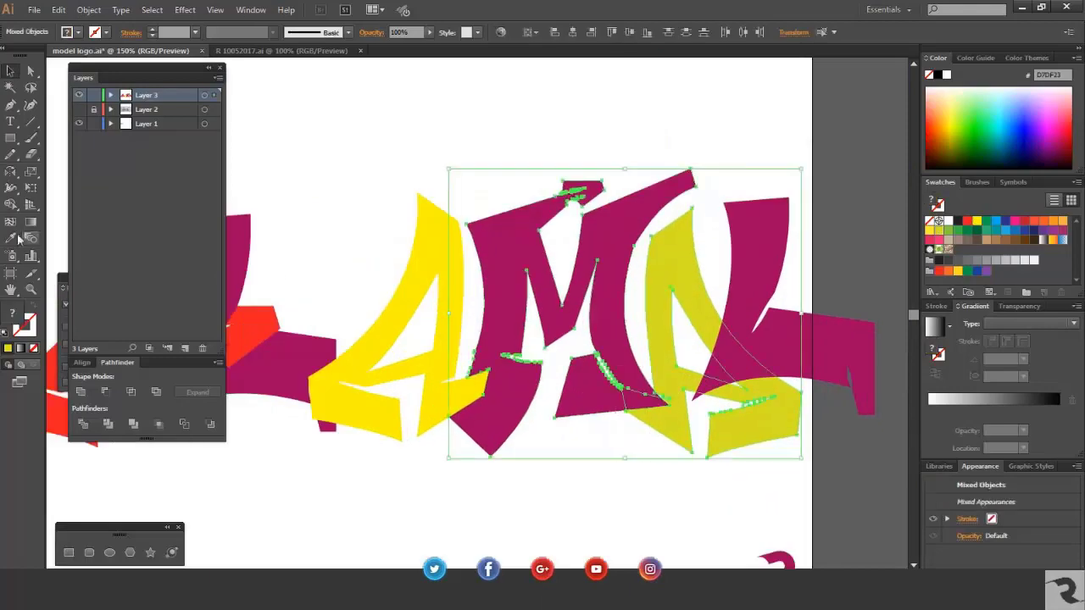
# Merge the M in front of the mirrored A with the Shape Builder tool, using a green fill.
pyautogui.scroll(6, 593, 368)
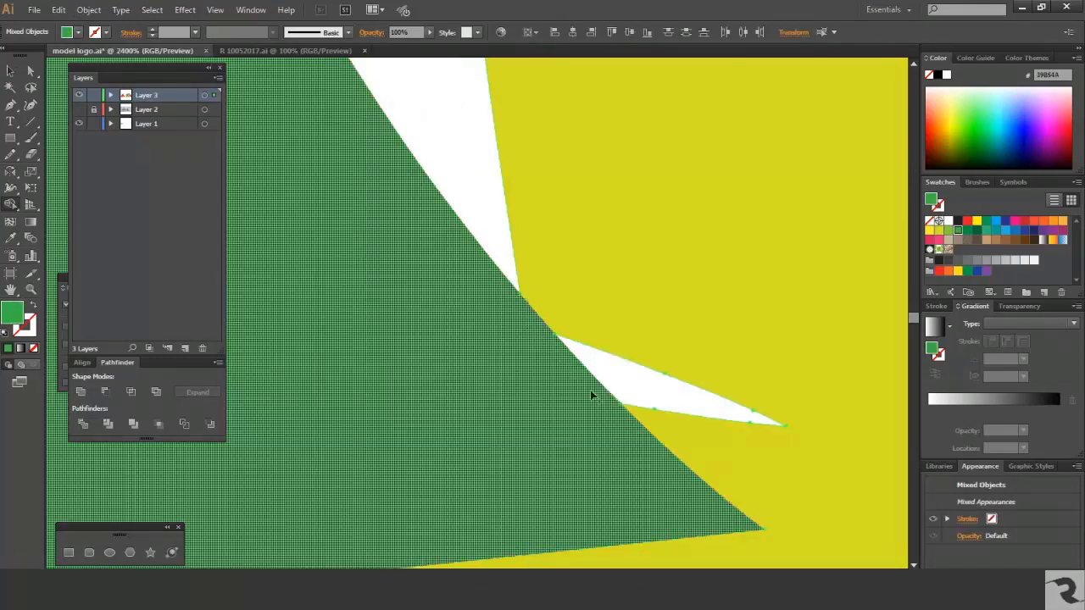
pyautogui.scroll(-5, 594, 395)
# Bring the mirrored A's long outer stroke in front of the last L with the Shape Builder tool and fill that L red.
pyautogui.scroll(2, 784, 293)
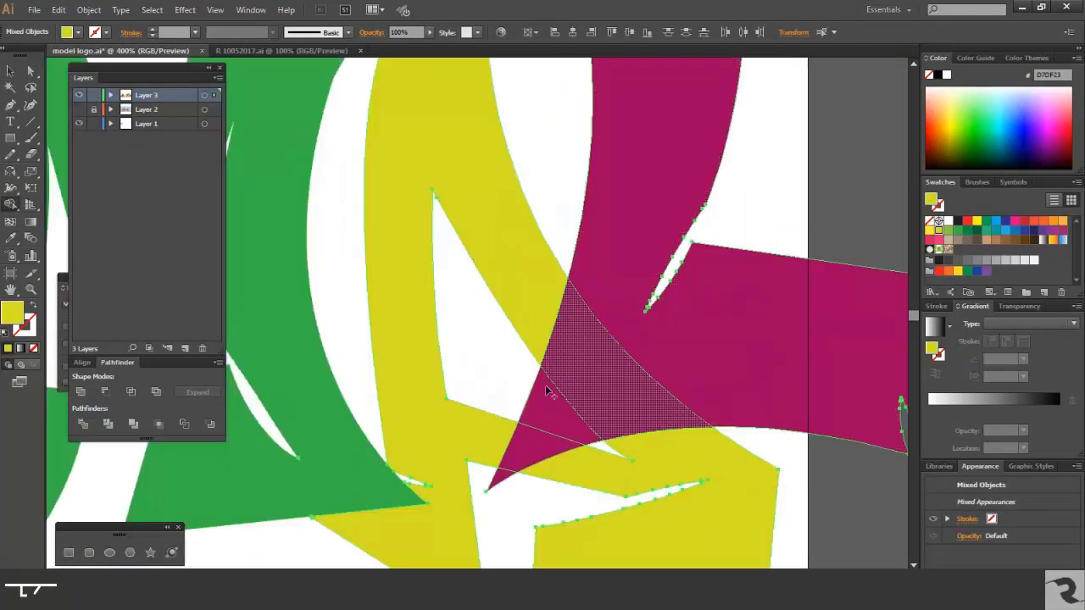
pyautogui.moveTo(559, 302); pyautogui.dragTo(639, 412)
pyautogui.scroll(-2, 617, 475)
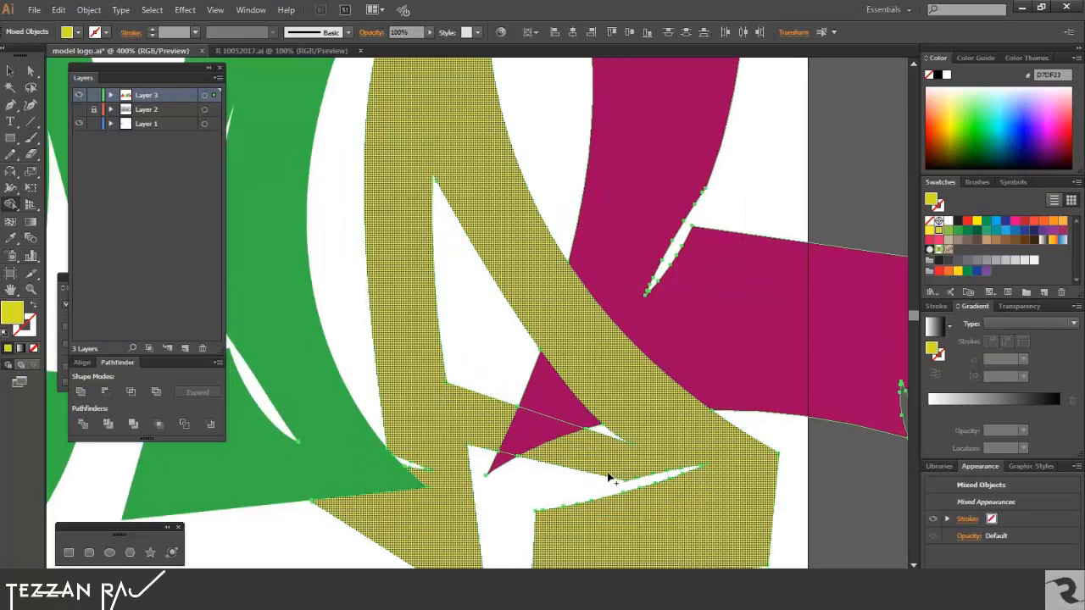
pyautogui.click(534, 390)
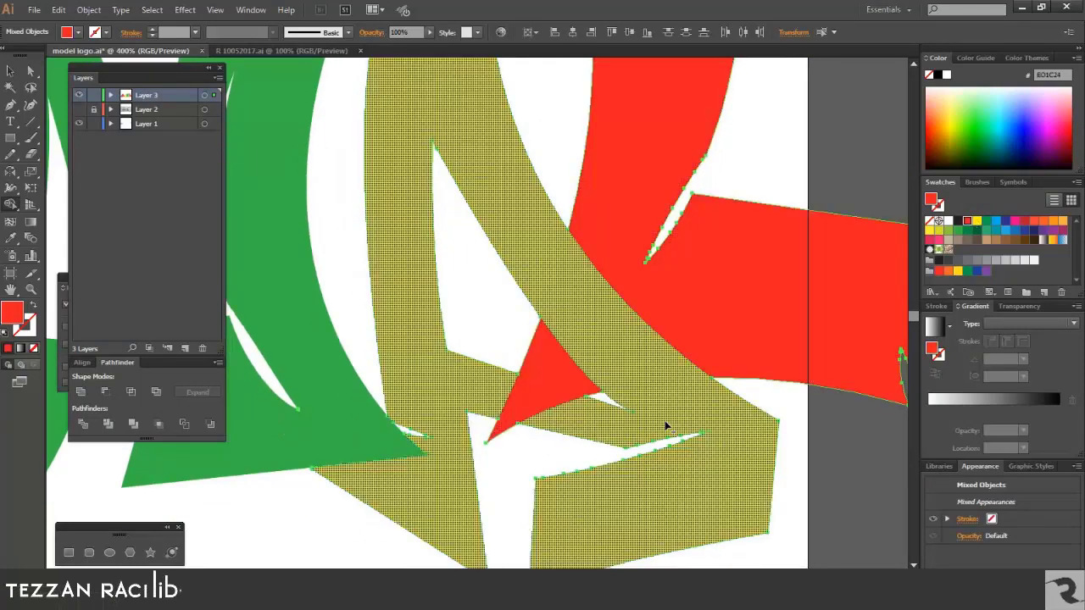
pyautogui.scroll(-5, 433, 141)
pyautogui.press('v')
pyautogui.click(504, 228)
pyautogui.hotkey('ctrl', '1')
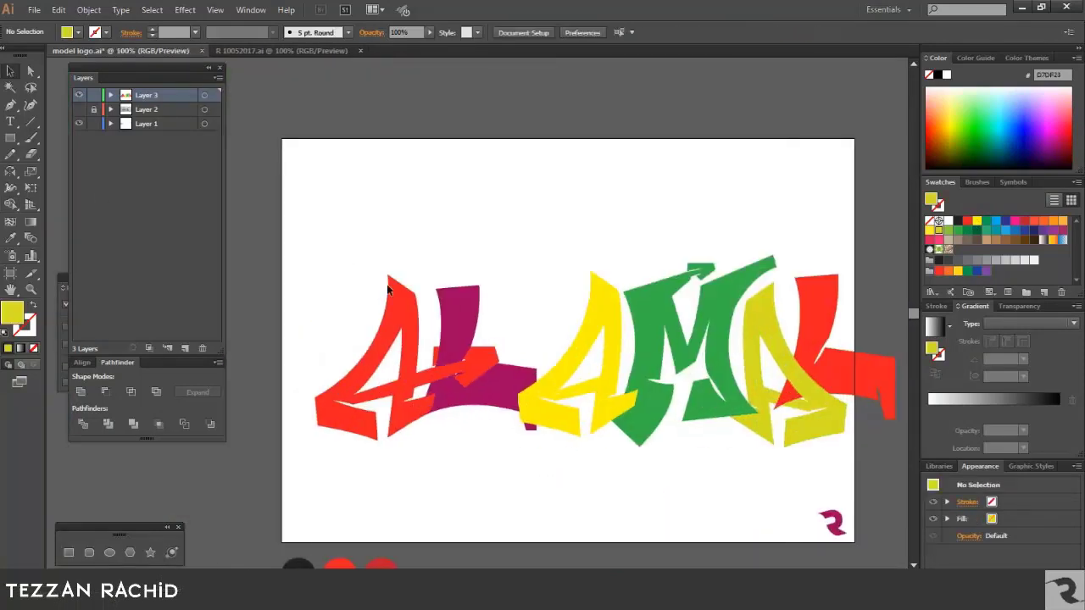
# Scale the whole lettering down to about 441 px wide and move it to the middle of the artboard.
pyautogui.hotkey('ctrl', 'a')
pyautogui.moveTo(896, 252); pyautogui.dragTo(538, 378)
pyautogui.moveTo(500, 415); pyautogui.dragTo(678, 388)
pyautogui.hotkey('ctrl', '=')
pyautogui.click(628, 471)
pyautogui.hscroll(-2, 526, 356)
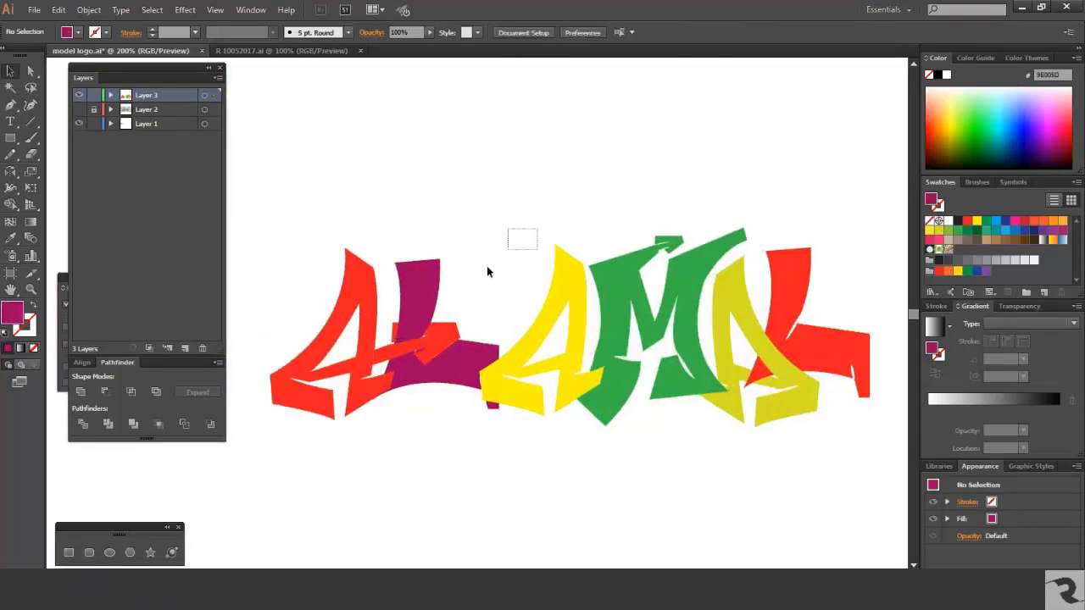
# Fill the enclosed counters of the three A's black with the Shape Builder tool and deselect the lettering.
pyautogui.moveTo(831, 495); pyautogui.dragTo(832, 495)
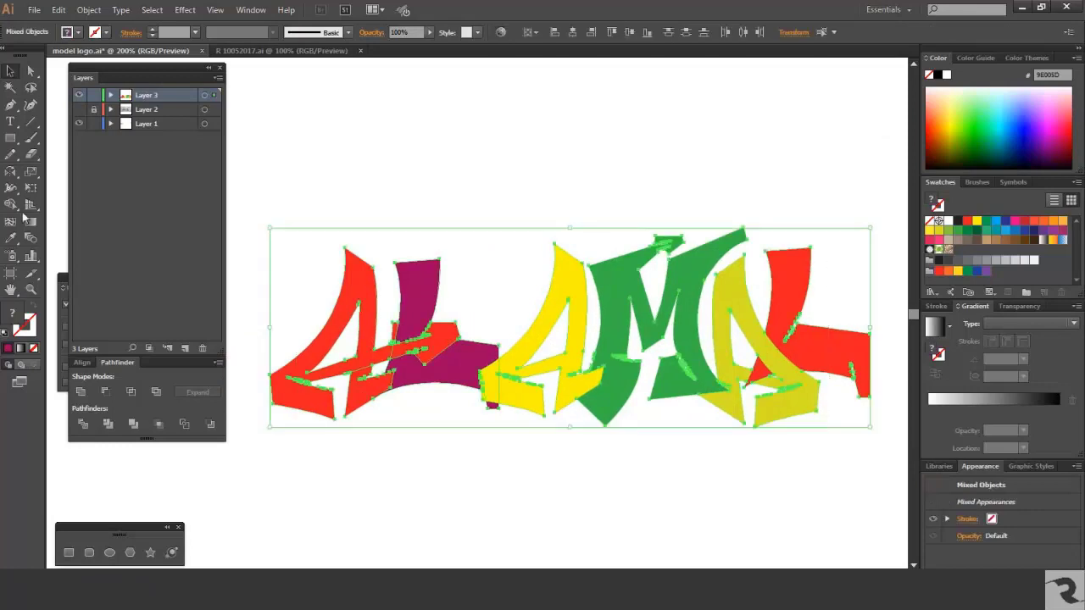
pyautogui.click(743, 337)
pyautogui.click(549, 332)
pyautogui.press('v')
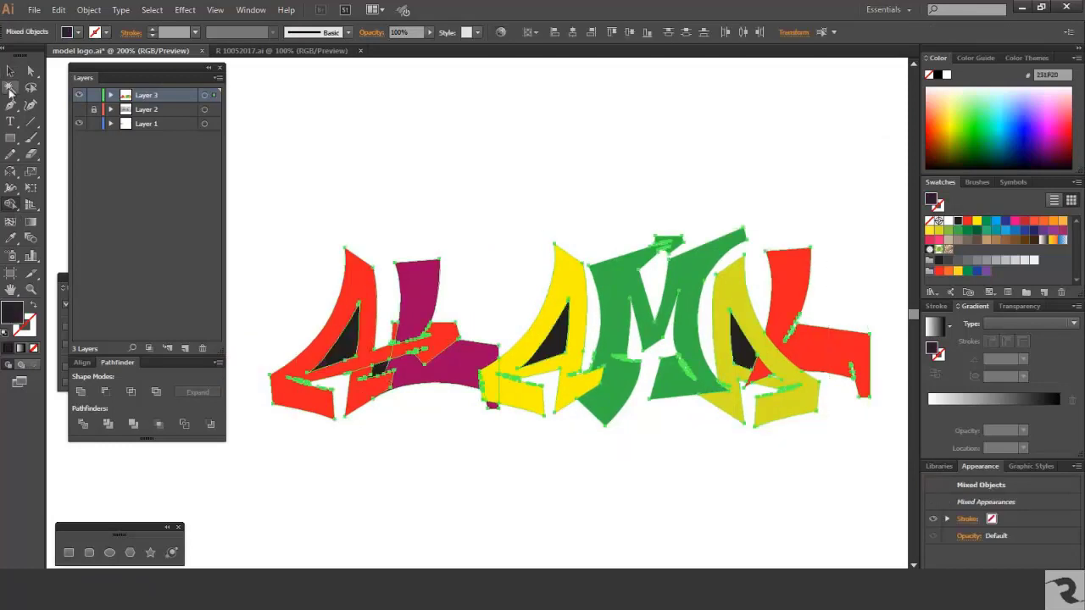
pyautogui.click(378, 170)
# Select the whole lettering and unite it into a solid green silhouette with the counters filled in.
pyautogui.scroll(-1, 379, 170)
pyautogui.scroll(1, 378, 170)
pyautogui.moveTo(378, 170); pyautogui.dragTo(761, 433)
pyautogui.scroll(2, 760, 433)
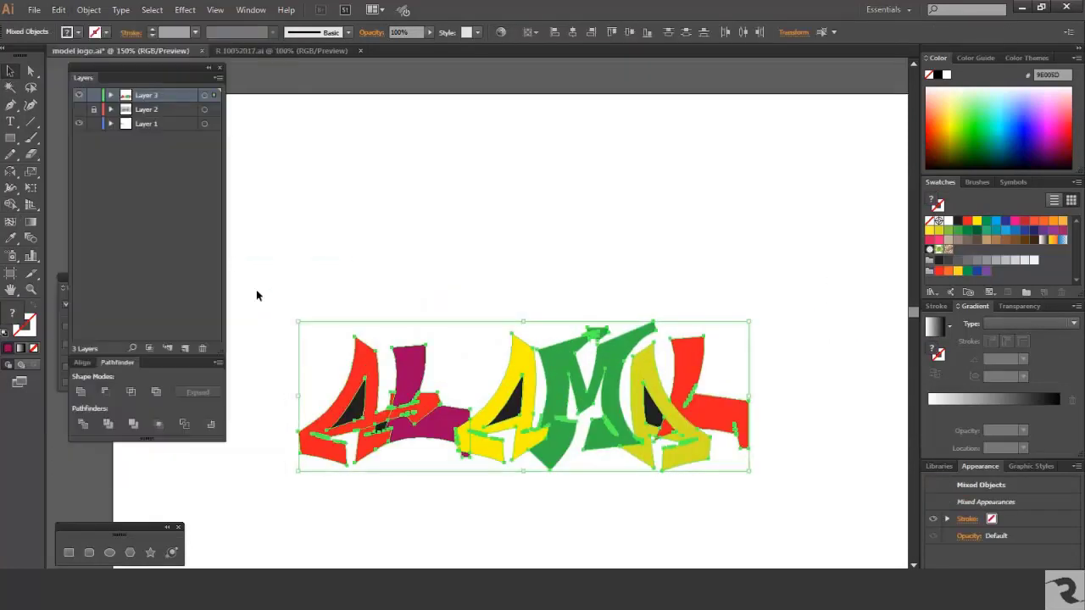
pyautogui.click(81, 392)
pyautogui.hotkey('shift', 'm')
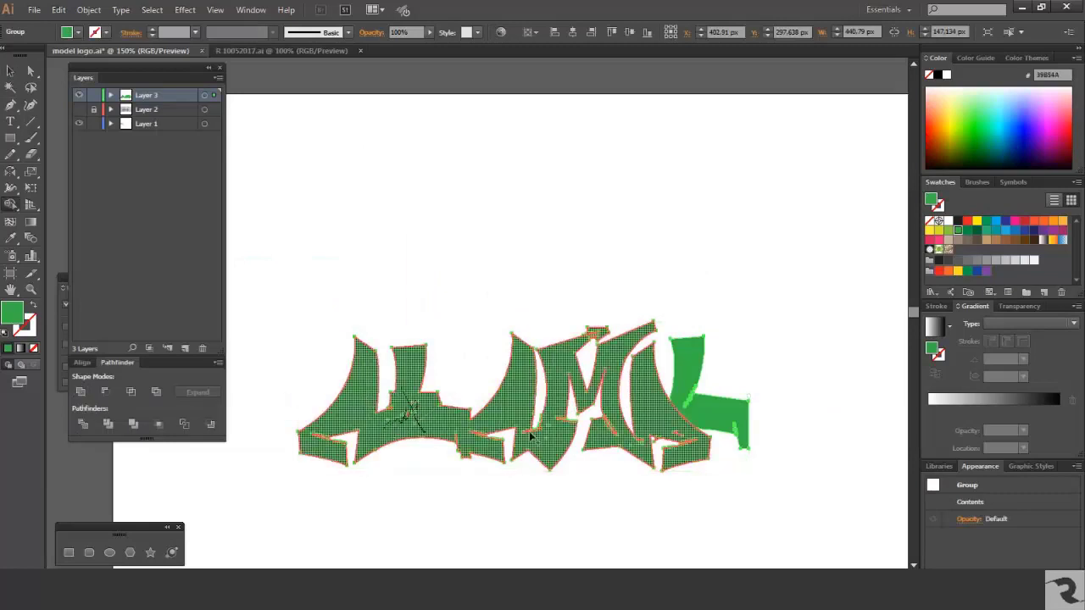
pyautogui.click(12, 71)
# Offset the green silhouette's path outward by 11 px with round joins.
pyautogui.click(88, 10)
pyautogui.click(374, 200)
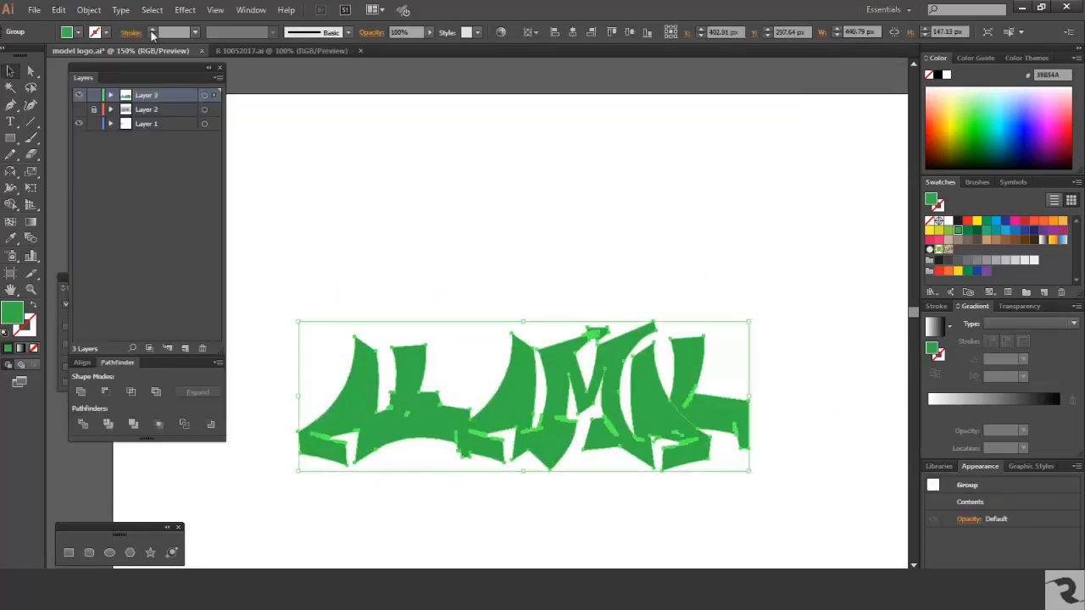
pyautogui.click(88, 10)
pyautogui.moveTo(97, 286)
pyautogui.click(312, 331)
pyautogui.click(781, 391)
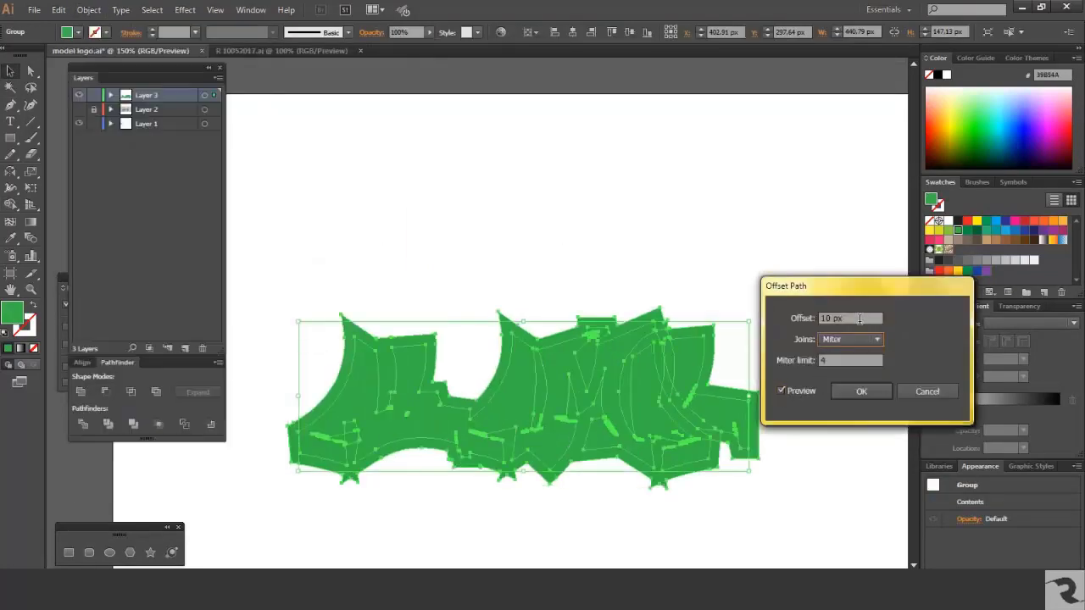
pyautogui.press('Down')
pyautogui.press('Down')
pyautogui.press('Down')
pyautogui.press('Down')
pyautogui.click(873, 339)
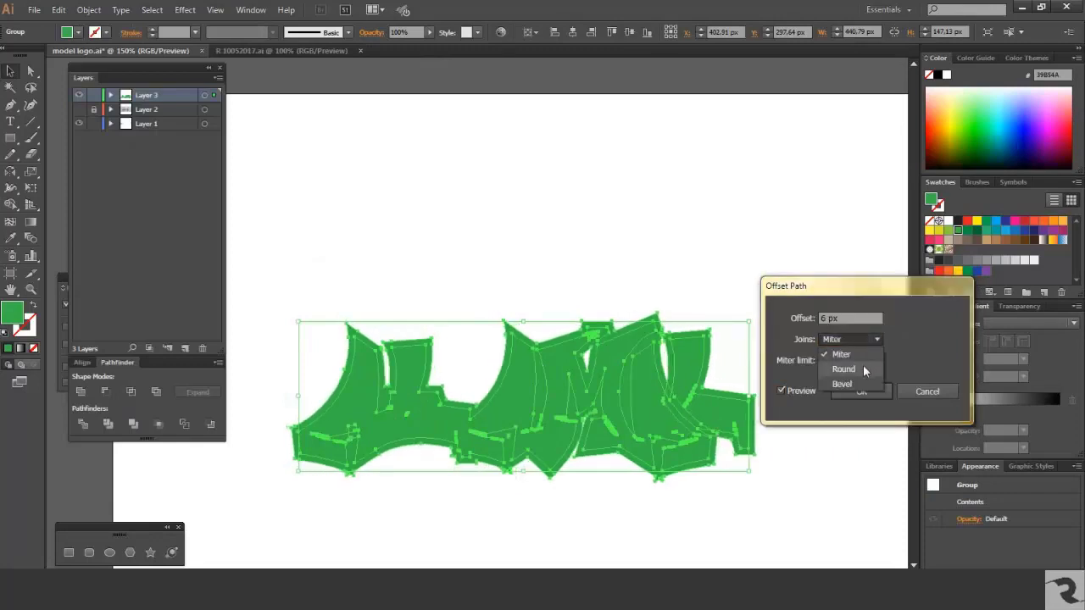
pyautogui.click(851, 368)
pyautogui.press('Up')
pyautogui.press('Up')
pyautogui.press('Up')
pyautogui.press('Up')
pyautogui.press('Up')
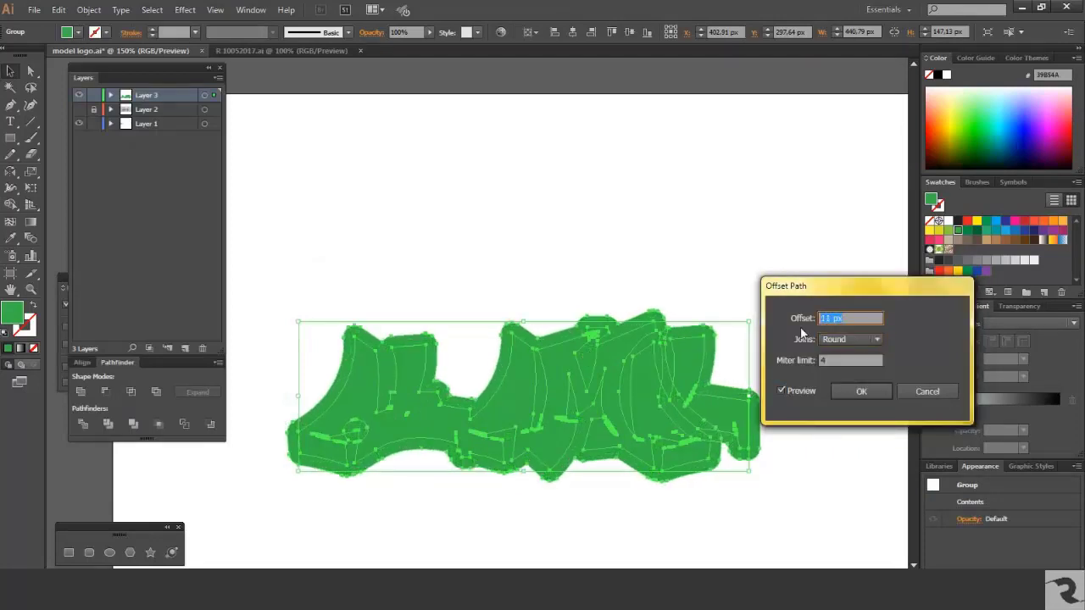
pyautogui.press('Return')
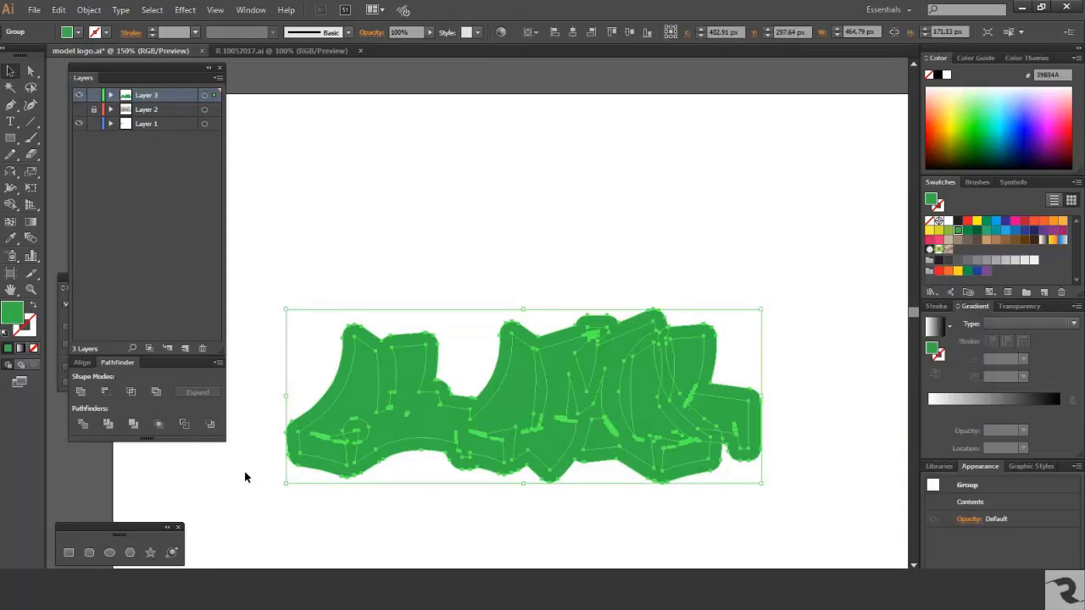
# Unite the offset shapes into a single ungrouped silhouette and fill it black.
pyautogui.click(81, 391)
pyautogui.click(88, 9)
pyautogui.click(98, 73)
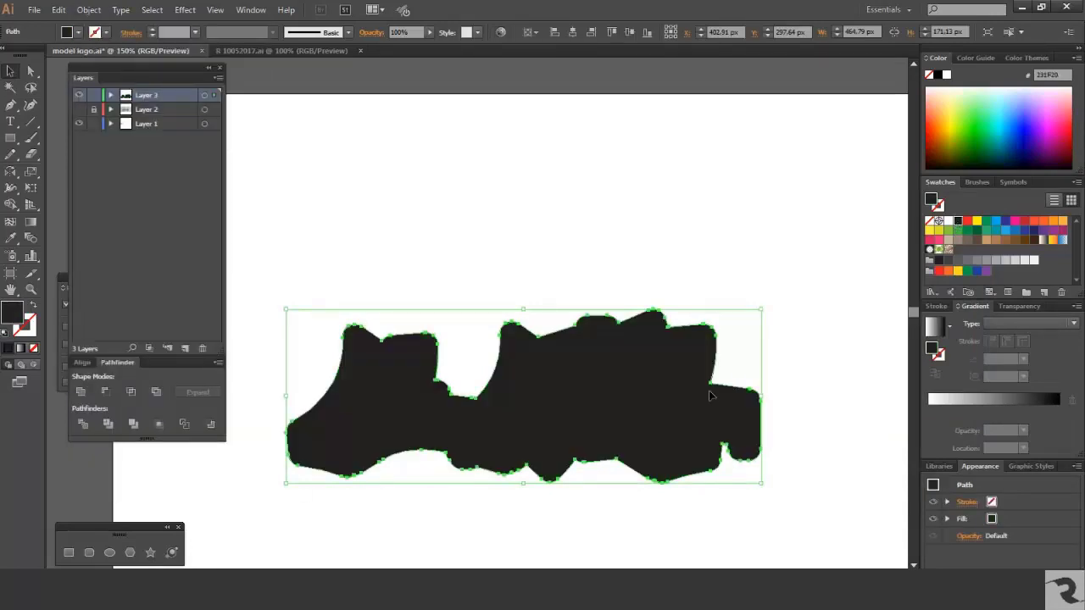
# Fill the black silhouette with a dark grey to black radial gradient and adjust its spread with the Gradient tool.
pyautogui.click(984, 307)
pyautogui.click(930, 413)
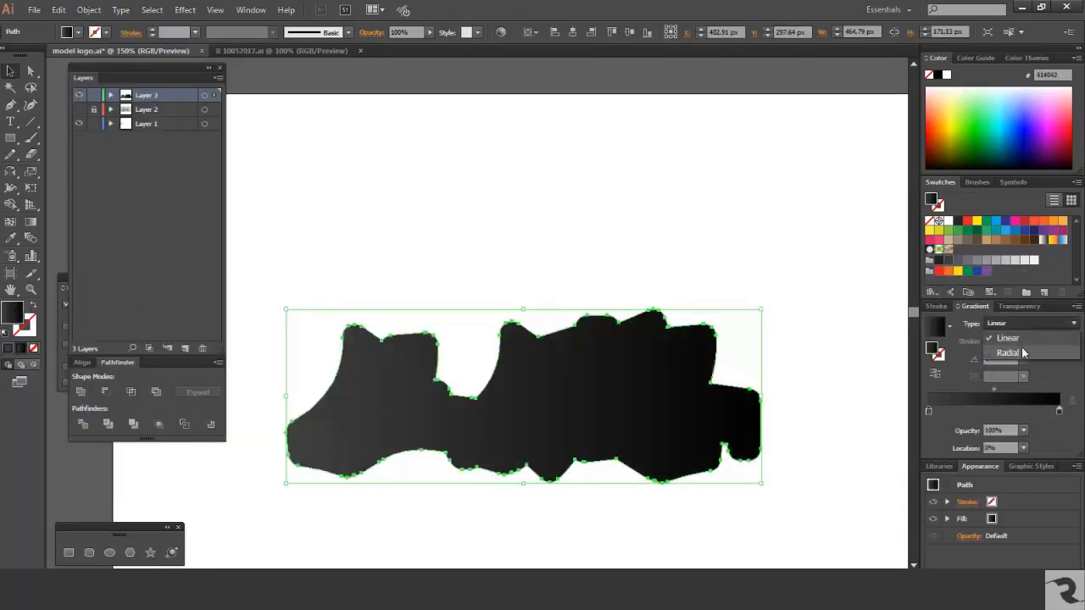
pyautogui.click(1008, 353)
pyautogui.press('g')
pyautogui.moveTo(521, 179); pyautogui.dragTo(520, 333)
pyautogui.hotkey('ctrl', 'shift', 'a')
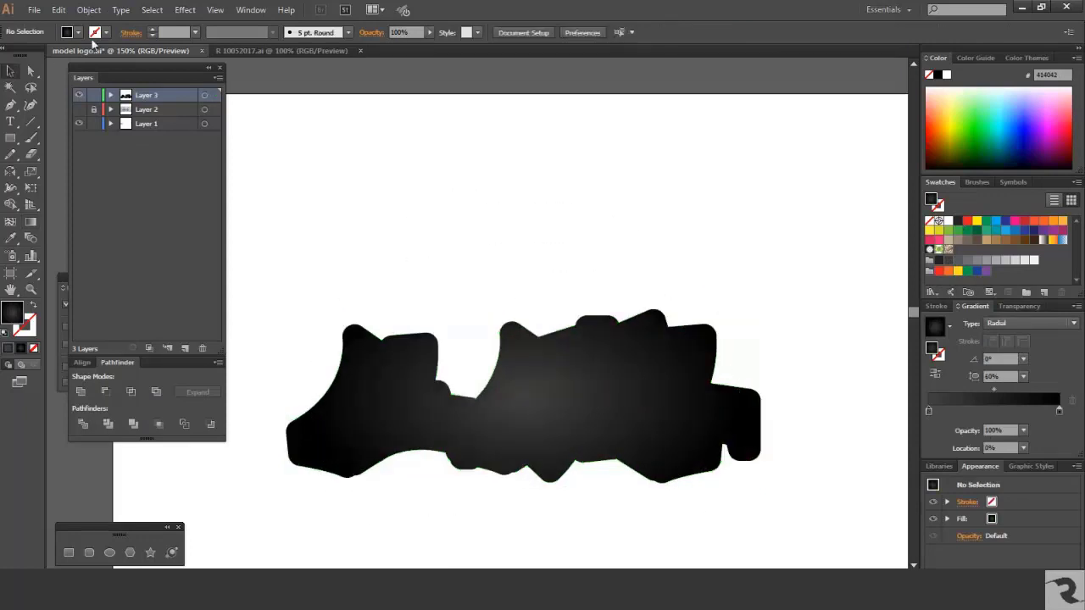
# Paste the copied lettering in front of the gradient silhouette and fill it white.
pyautogui.click(59, 9)
pyautogui.click(85, 107)
pyautogui.click(951, 223)
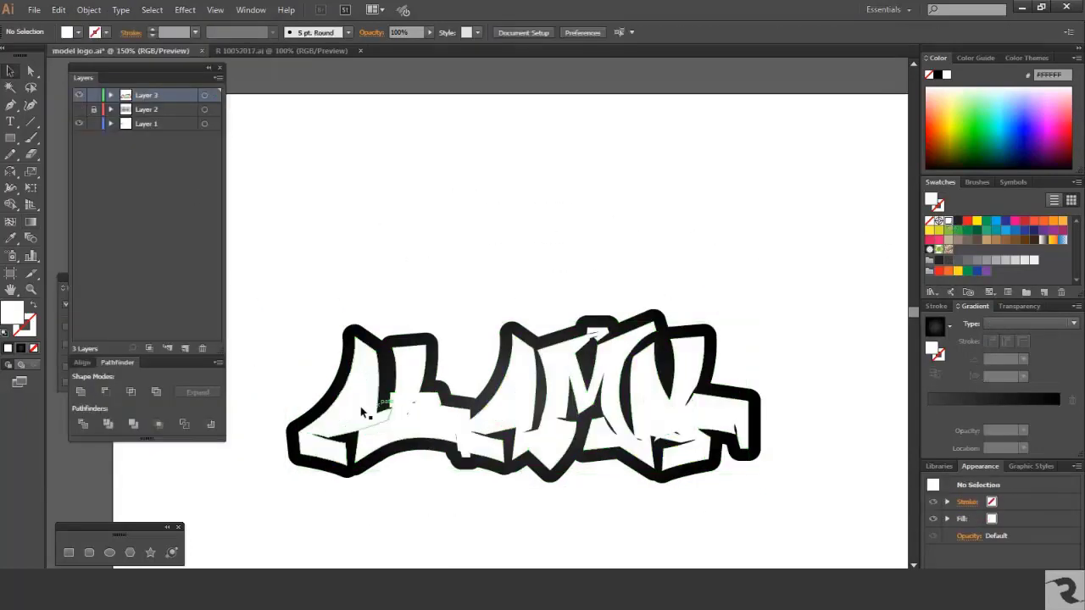
pyautogui.hotkey('ctrl', 'shift', 'a')
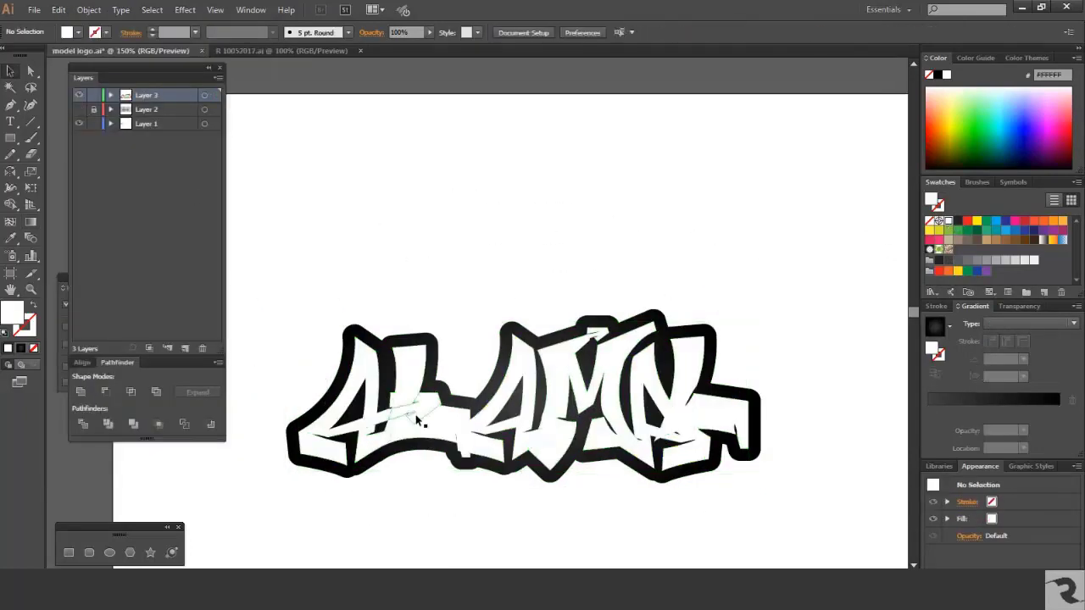
# Add a 1 pt black stroke to the overlapping pieces of the first A and the L.
pyautogui.scroll(3, 417, 421)
pyautogui.click(367, 401)
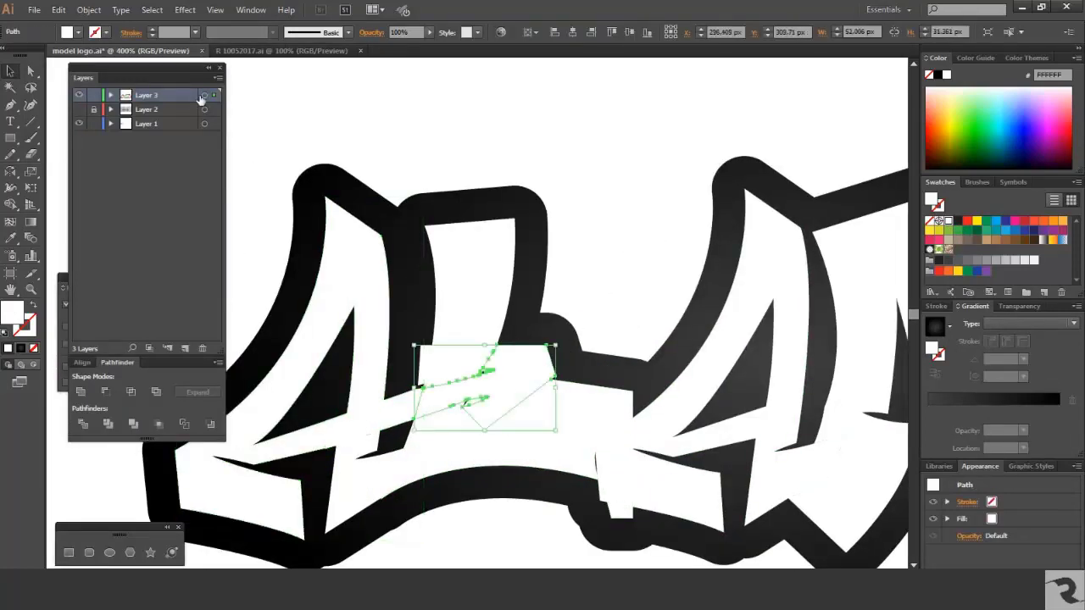
pyautogui.click(622, 158)
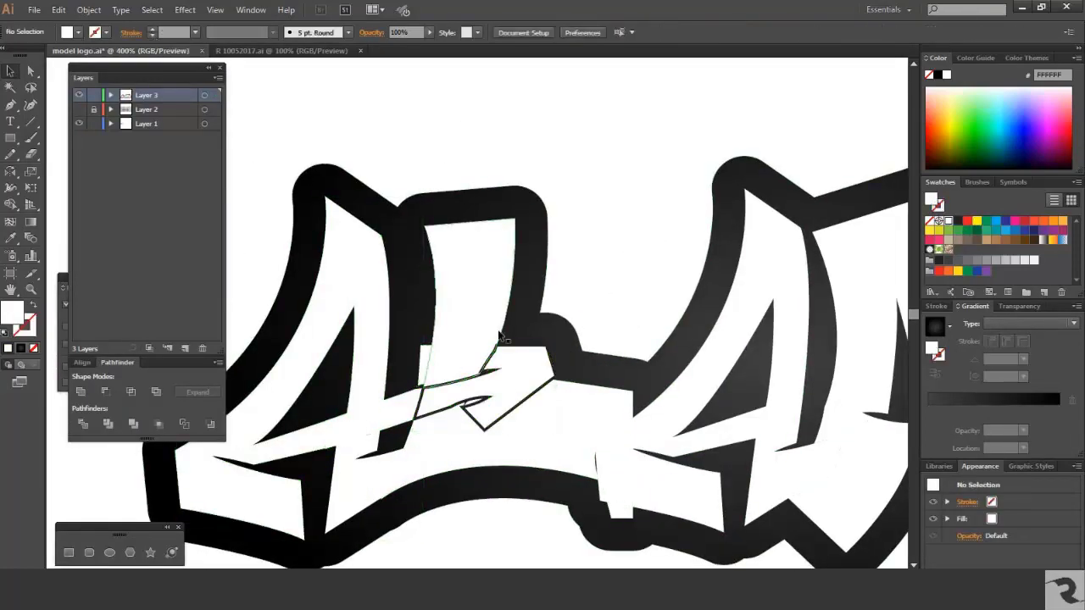
pyautogui.click(385, 466)
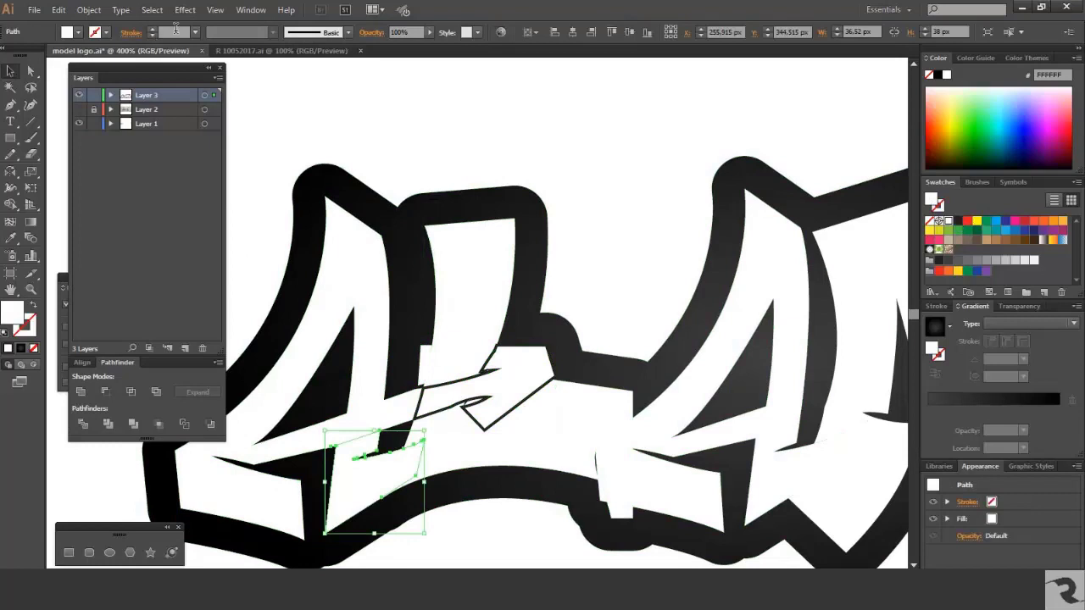
pyautogui.click(419, 146)
pyautogui.click(426, 359)
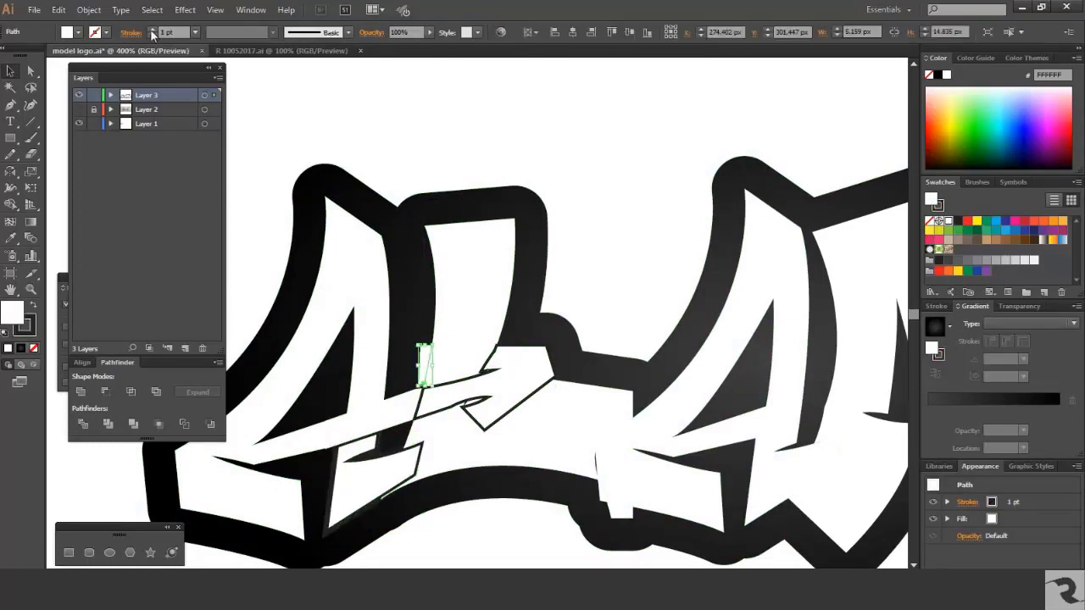
pyautogui.click(304, 90)
# Add a 1 pt black stroke to the second A, the M, the third A and the last L.
pyautogui.hotkey('ctrl', '-')
pyautogui.click(631, 310)
pyautogui.hotkey('ctrl', '+')
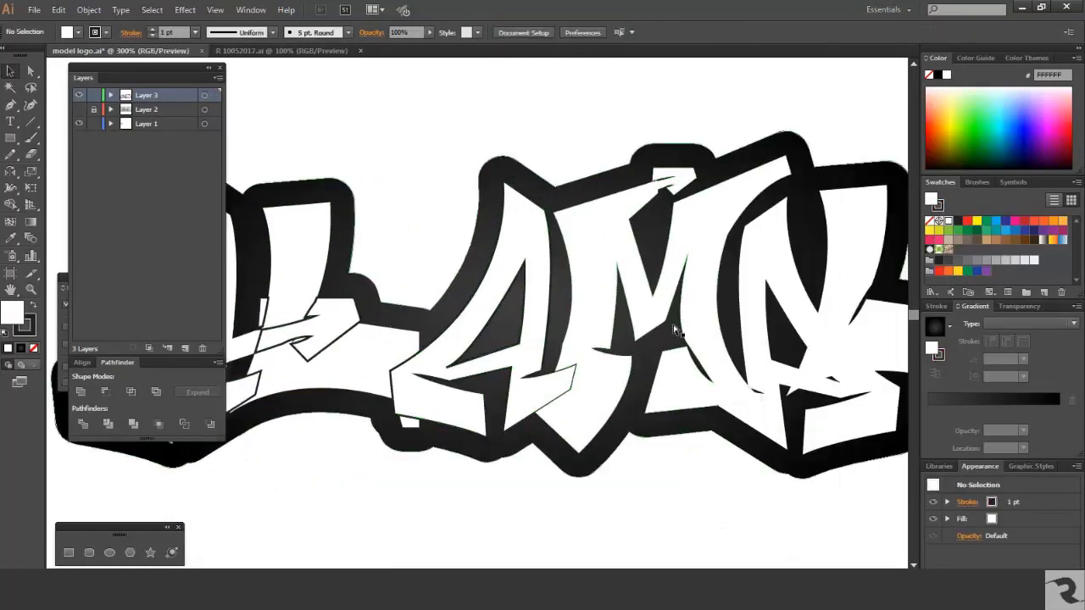
pyautogui.click(794, 299)
pyautogui.click(856, 254)
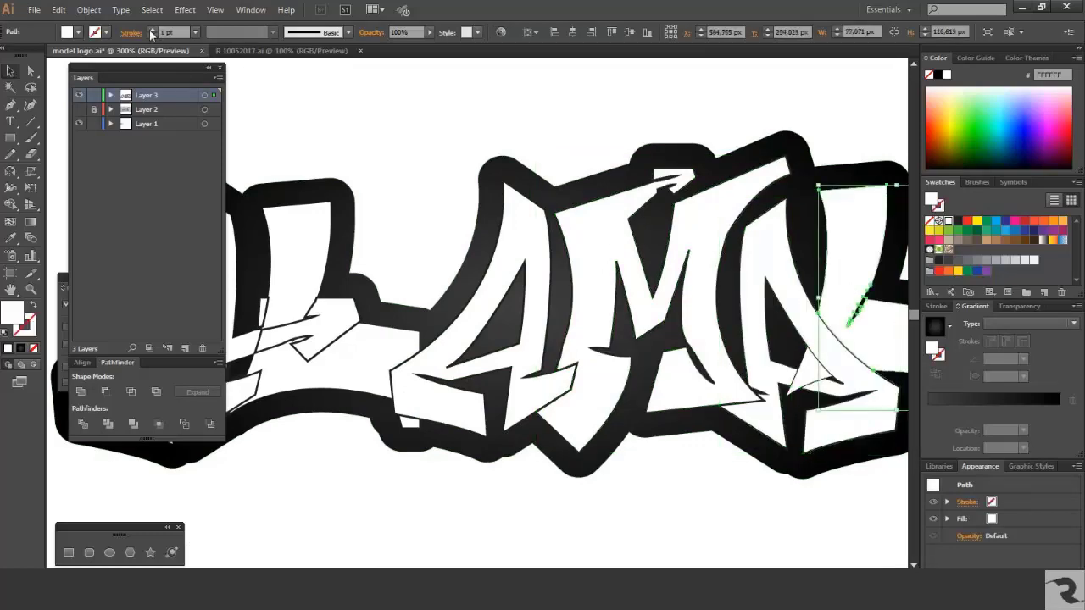
pyautogui.hotkey('ctrl', '1')
pyautogui.click(699, 347)
pyautogui.hotkey('ctrl', '+')
pyautogui.hotkey('ctrl', '+')
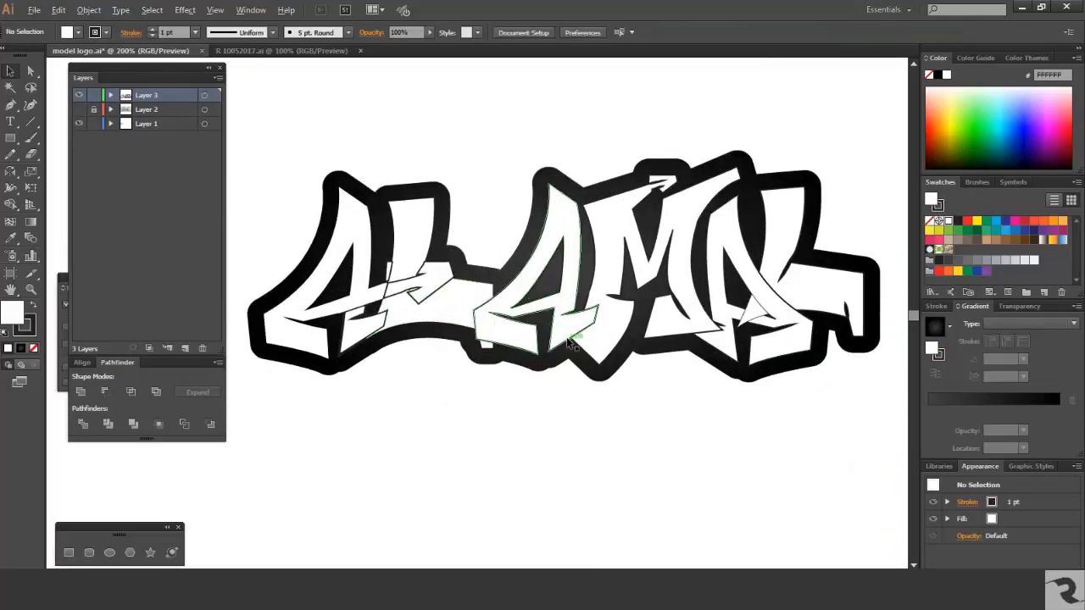
# Paste a coloured copy of the lettering and place it above the black and white logo.
pyautogui.hotkey('ctrl', '1')
pyautogui.scroll(1, 314, 266)
pyautogui.click(58, 9)
pyautogui.click(93, 105)
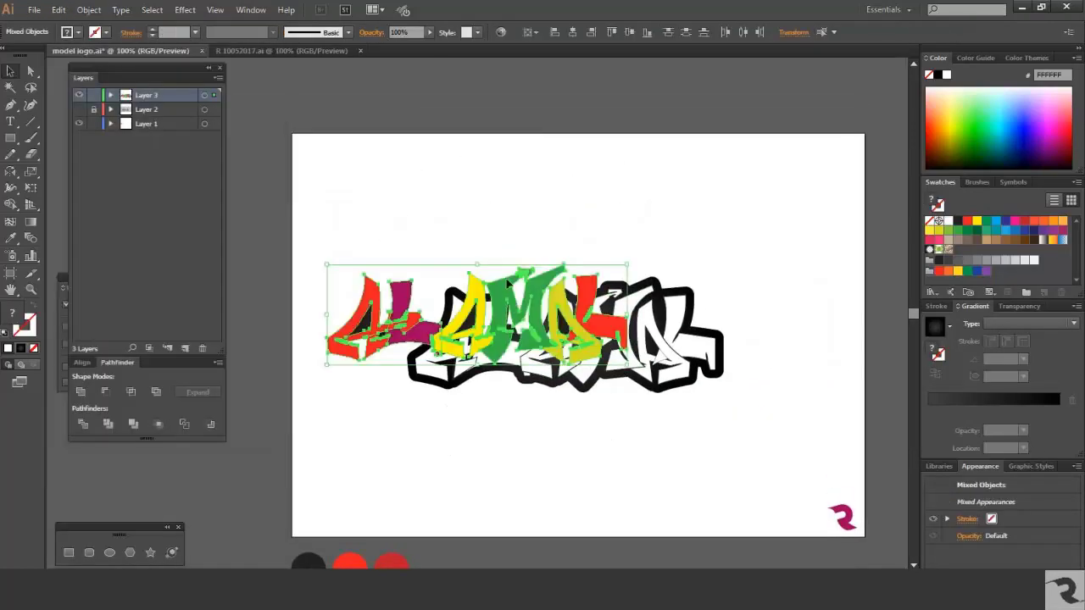
pyautogui.moveTo(509, 284); pyautogui.dragTo(610, 171)
pyautogui.hotkey('ctrl', '=')
pyautogui.scroll(2, 594, 202)
pyautogui.click(462, 210)
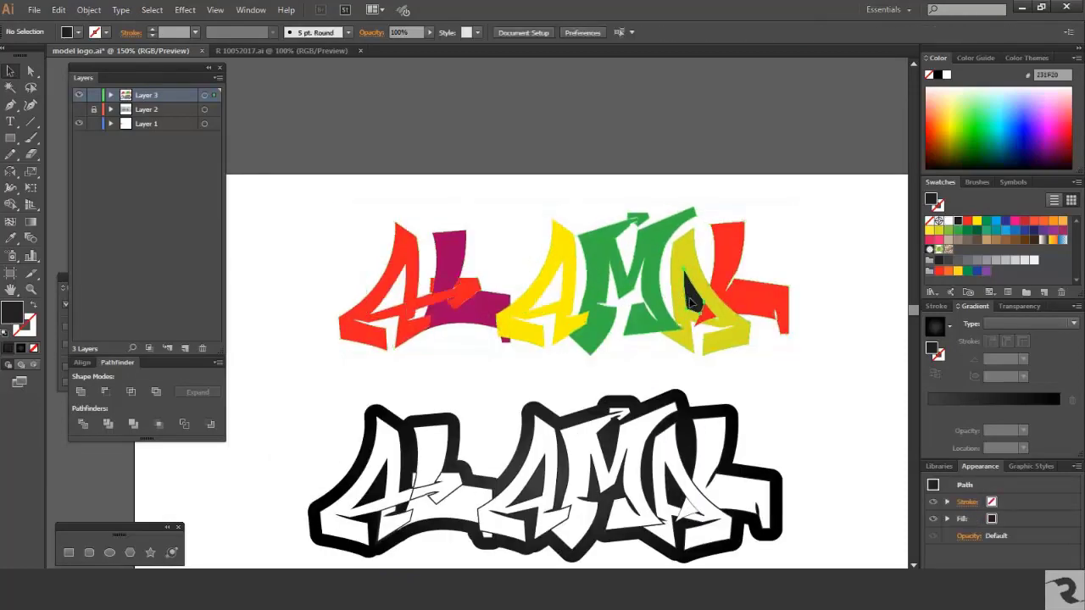
# Remove the black counters from the coloured copy and convert its united lettering to a red outline without fill.
pyautogui.click(691, 301)
pyautogui.click(960, 230)
pyautogui.click(967, 221)
pyautogui.hotkey('shift', 'x')
# Give the red lettering outline a variable width profile and a 3 pt stroke weight.
pyautogui.click(272, 33)
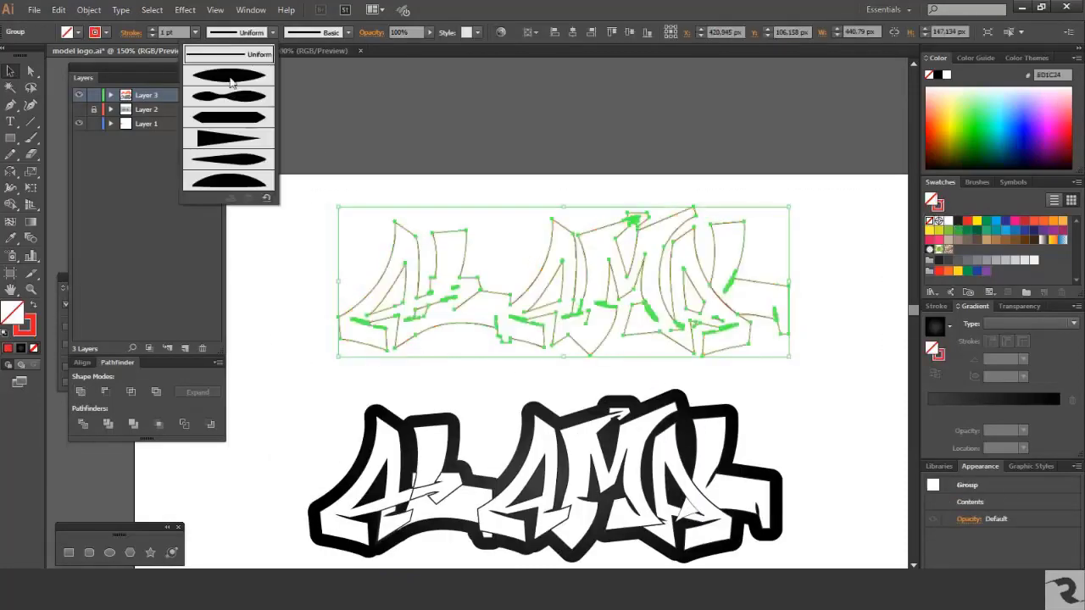
pyautogui.click(228, 77)
pyautogui.click(154, 29)
# Move the red outline onto the white lettering of the logo and align it with the letter edges.
pyautogui.click(489, 161)
pyautogui.scroll(-2, 593, 280)
pyautogui.moveTo(593, 254)
pyautogui.mouseDown()
pyautogui.moveTo(593, 432)
pyautogui.moveTo(591, 407)
pyautogui.mouseUp()
pyautogui.scroll(3, 589, 351)
pyautogui.scroll(-1, 573, 356)
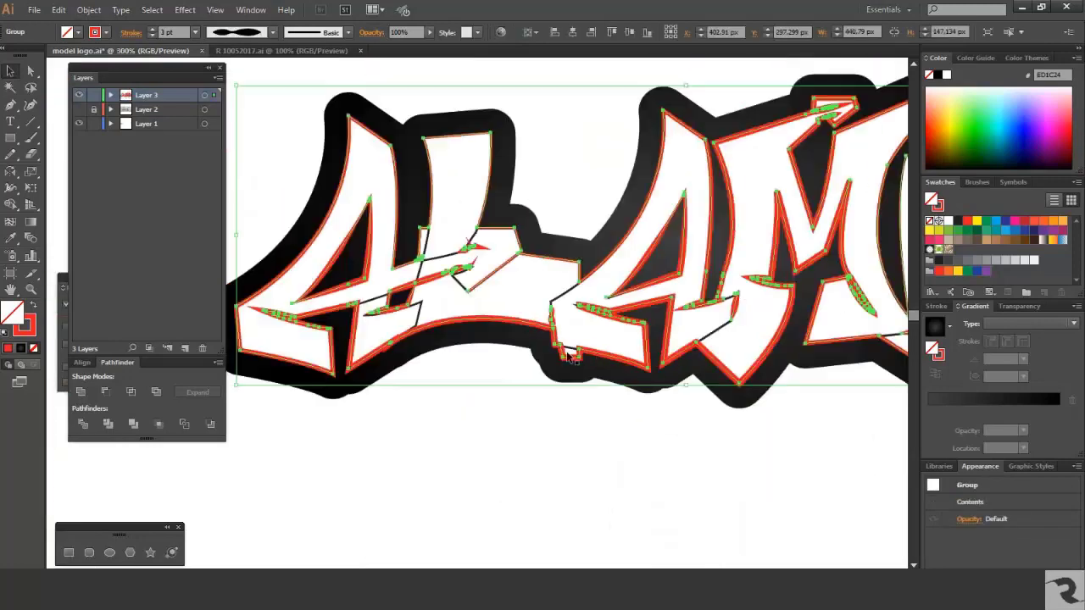
pyautogui.scroll(-3, 563, 360)
pyautogui.click(857, 403)
pyautogui.scroll(2, 857, 402)
# Paste another coloured copy of the lettering above the logo and fill its letters with a linear light grey to black gradient.
pyautogui.click(58, 9)
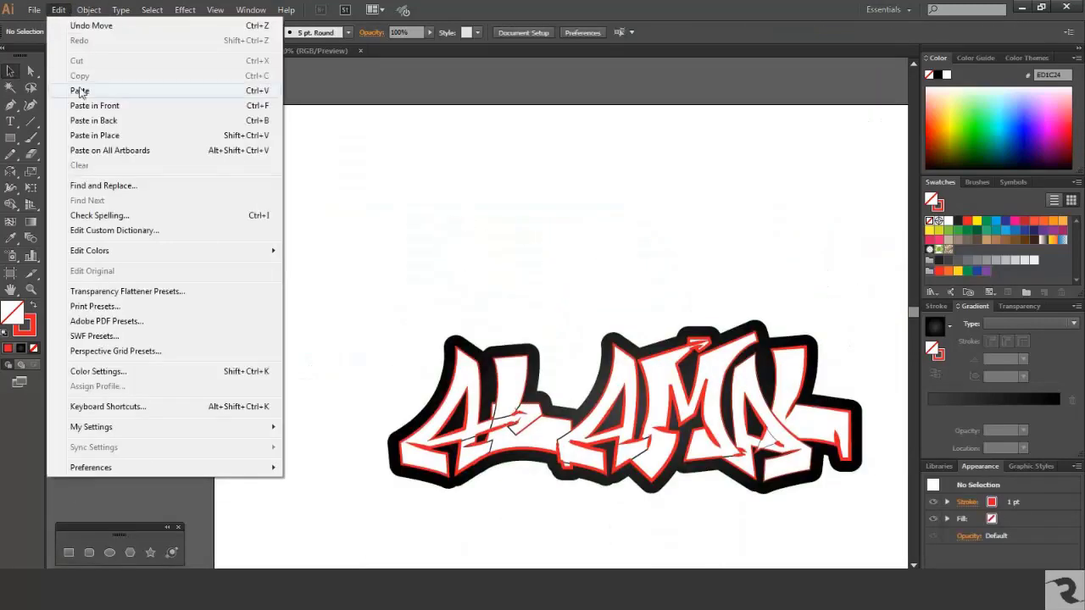
pyautogui.click(79, 91)
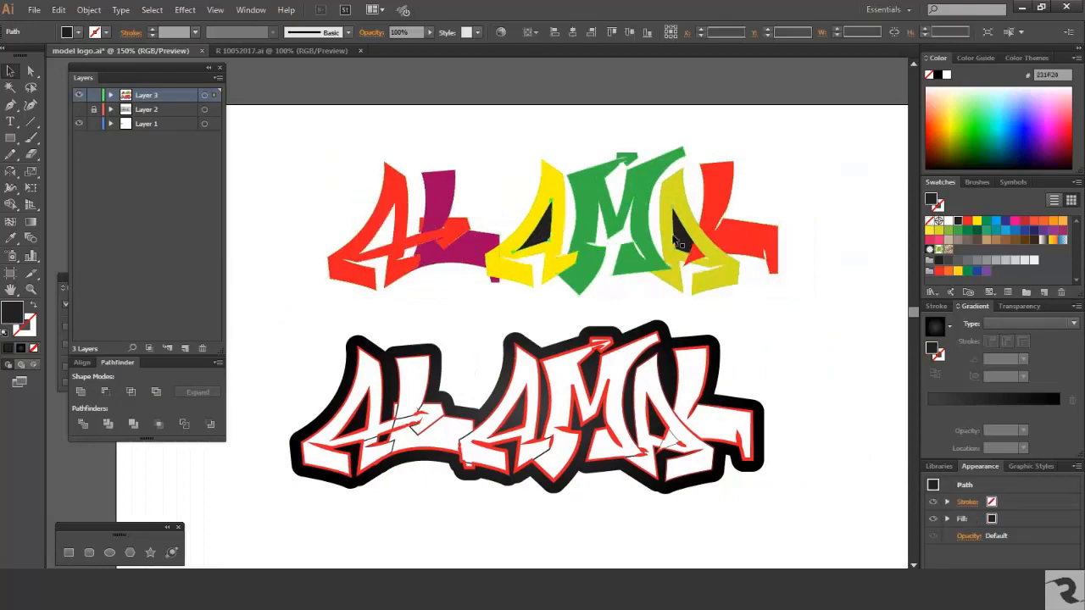
pyautogui.moveTo(332, 145); pyautogui.dragTo(848, 296)
pyautogui.click(996, 399)
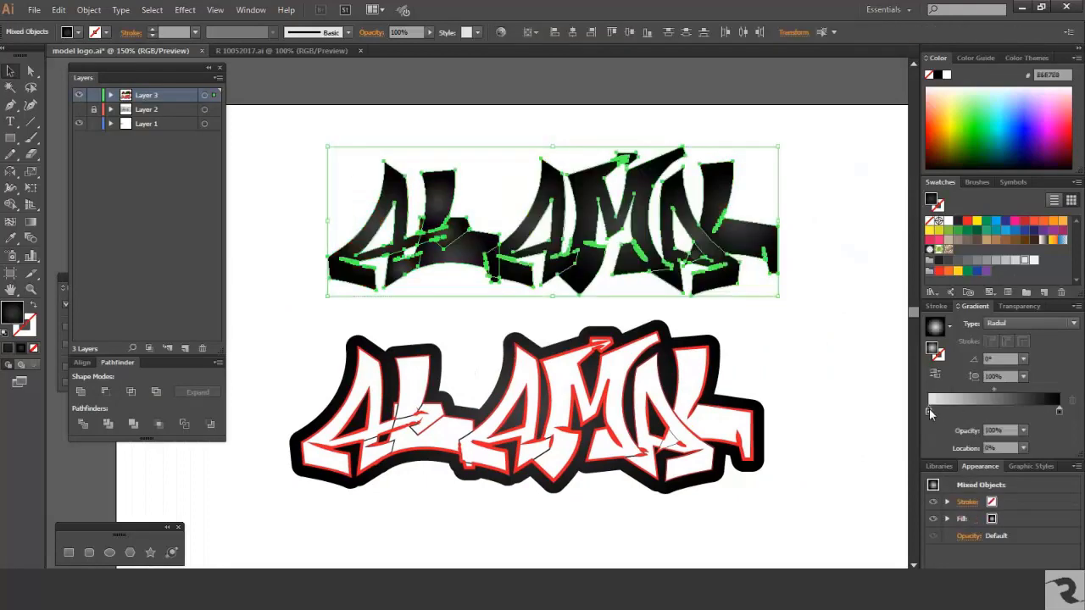
pyautogui.click(1030, 323)
pyautogui.click(1008, 337)
# Align the gradient lettering over the white letters beneath the red outline and group its pieces.
pyautogui.moveTo(566, 222); pyautogui.dragTo(534, 458)
pyautogui.rightClick(572, 392)
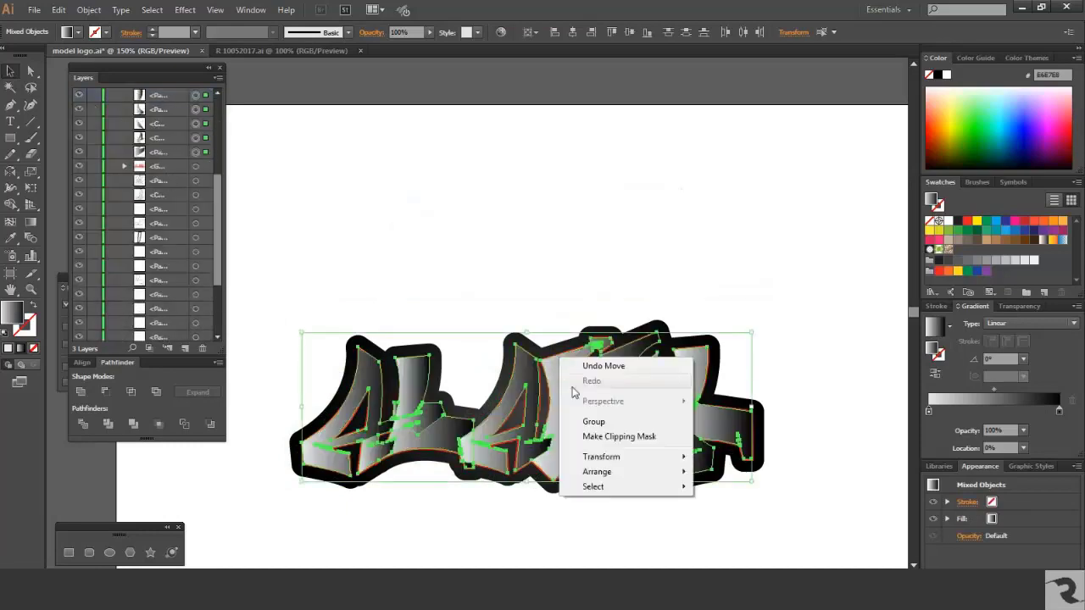
pyautogui.click(593, 421)
pyautogui.hotkey('ctrl', '=')
pyautogui.hotkey('ctrl', '=')
pyautogui.hotkey('ctrl', '-')
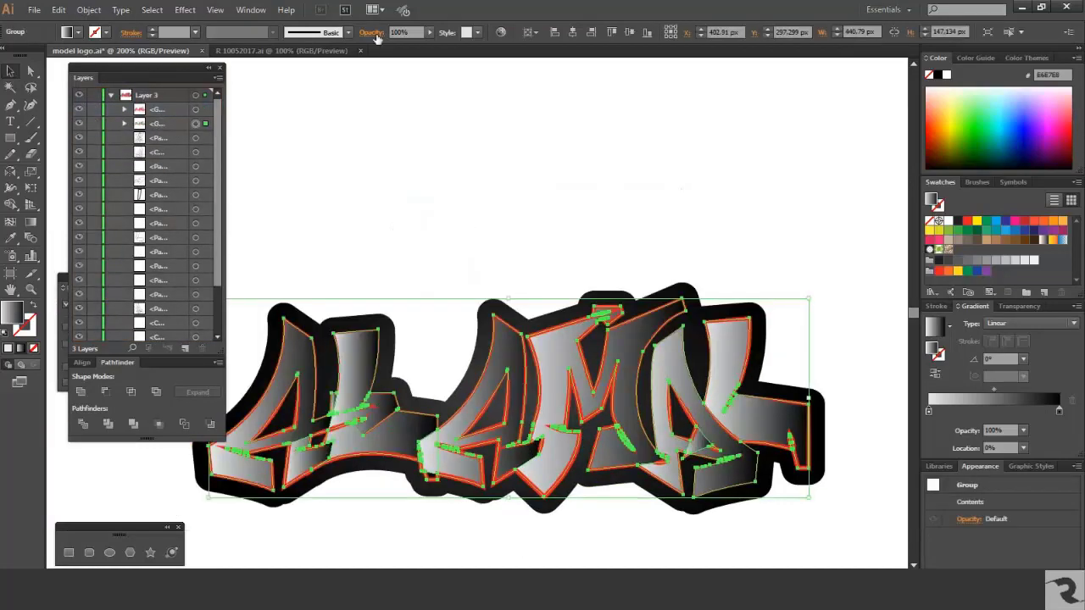
# Set the gradient lettering group to Multiply blending with 27% opacity.
pyautogui.click(373, 32)
pyautogui.click(263, 55)
pyautogui.click(259, 184)
pyautogui.click(263, 55)
pyautogui.click(260, 102)
pyautogui.moveTo(373, 53); pyautogui.dragTo(329, 68)
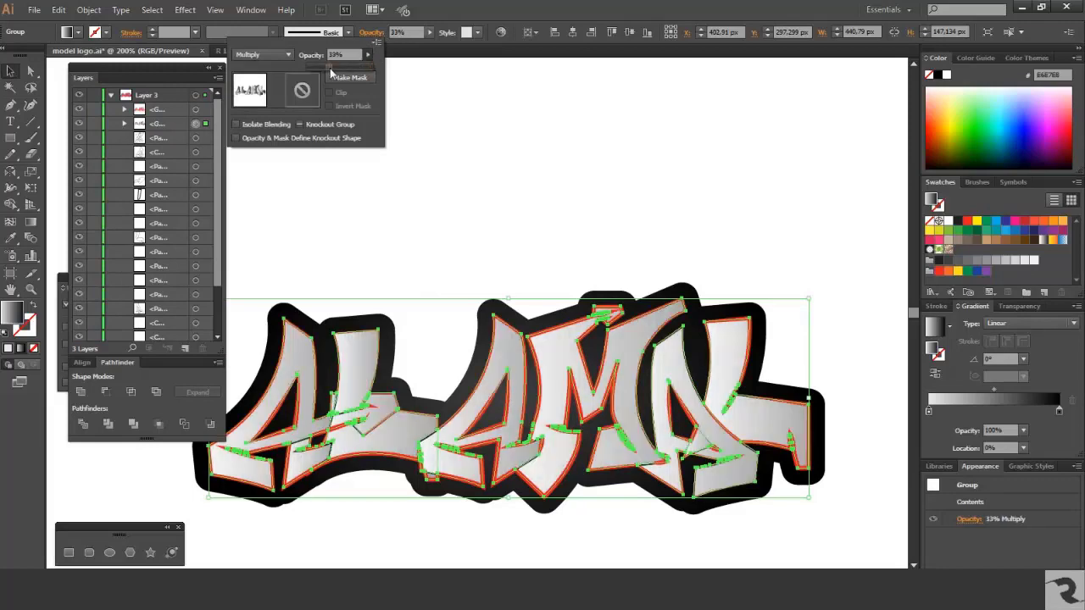
pyautogui.click(670, 219)
# Change the shading group's fill to a radial gradient from light grey to grey 939598 and deselect it.
pyautogui.hotkey('ctrl', '1')
pyautogui.hotkey('ctrl', 'a')
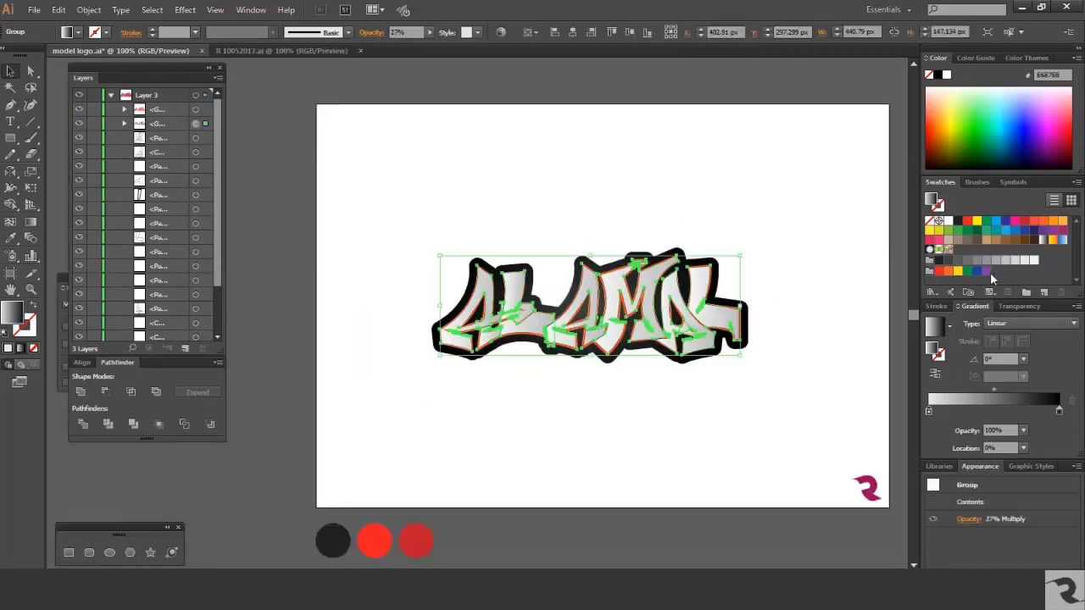
pyautogui.hotkey('ctrl', 'shift', 'a')
pyautogui.hotkey('ctrl', 'a')
pyautogui.hotkey('ctrl', 'shift', 'a')
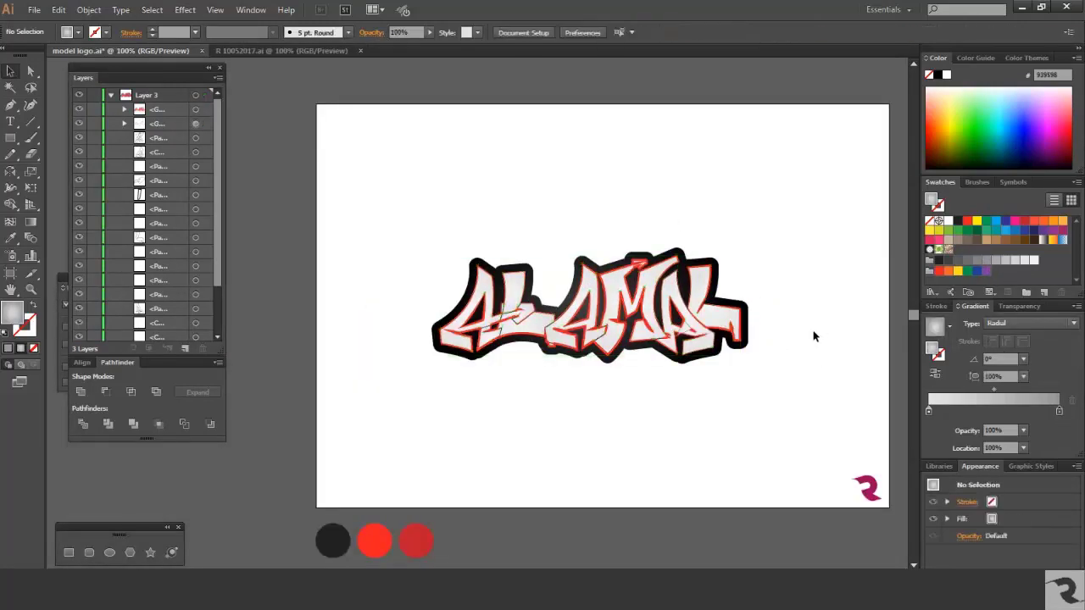
# Paste the coloured lettering once more, move it above the shaded logo and deselect it.
pyautogui.hscroll(1, 498, 374)
pyautogui.hotkey('ctrl', '+')
pyautogui.hotkey('ctrl', '+')
pyautogui.click(58, 9)
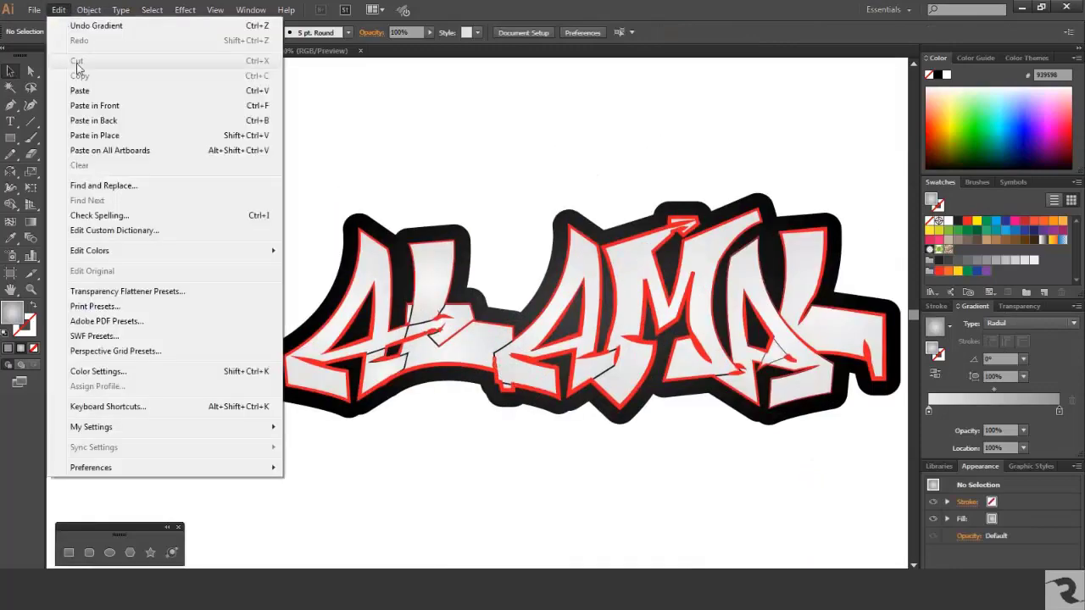
pyautogui.click(85, 128)
pyautogui.moveTo(500, 427); pyautogui.dragTo(615, 125)
pyautogui.scroll(1, 487, 135)
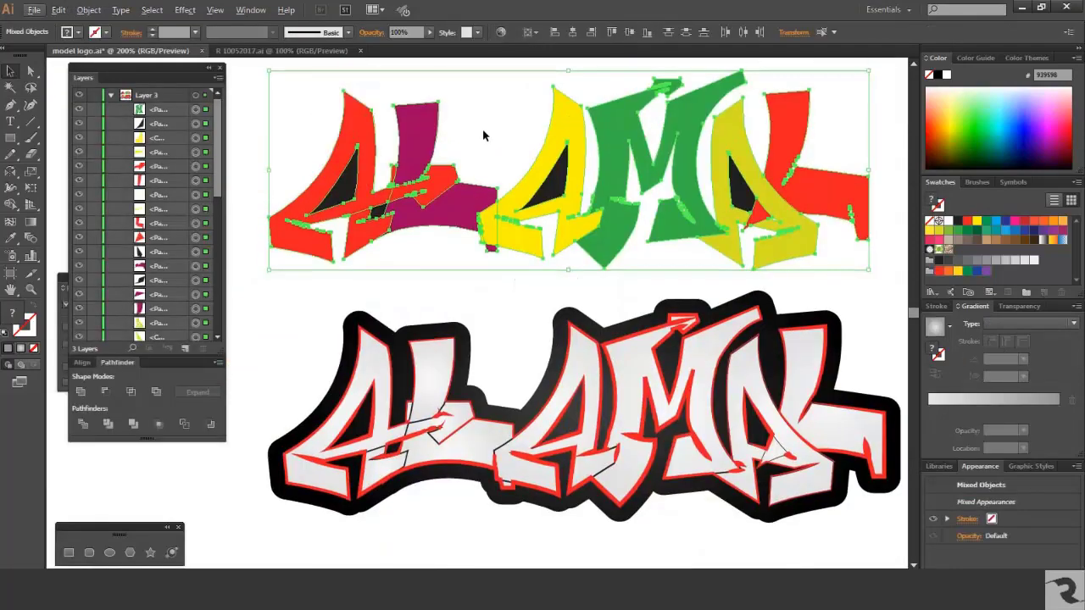
pyautogui.hotkey('ctrl', 'shift', 'a')
pyautogui.hotkey('ctrl', '-')
# Draw a black arrow pointing down-left from beneath the L with the Pen tool and reshape its arrowhead's upper corner.
pyautogui.press('p')
pyautogui.click(472, 396)
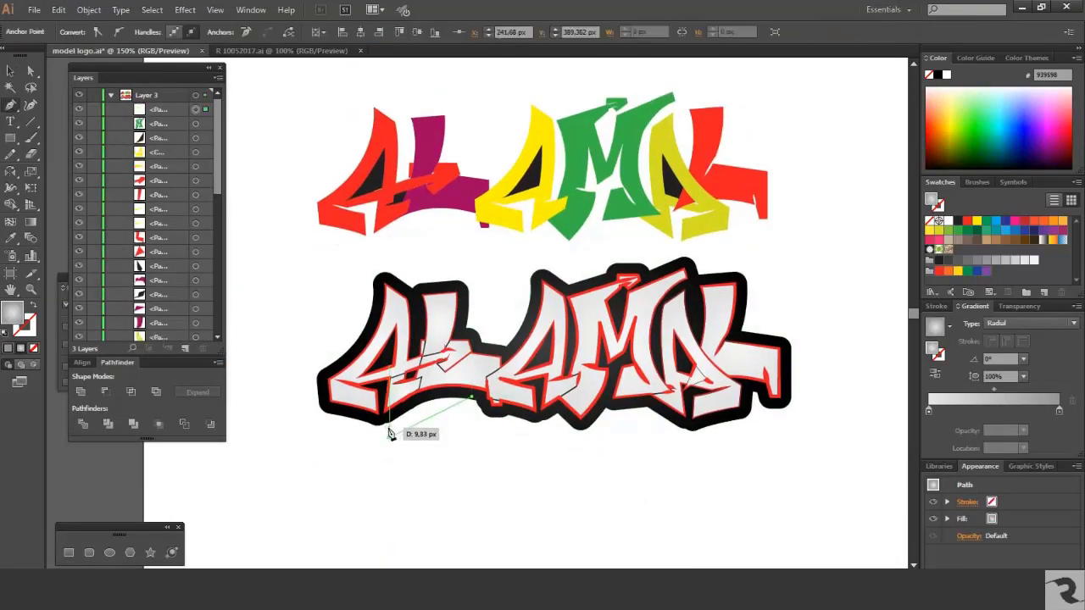
pyautogui.moveTo(379, 477); pyautogui.dragTo(379, 477)
pyautogui.moveTo(425, 476); pyautogui.dragTo(423, 463)
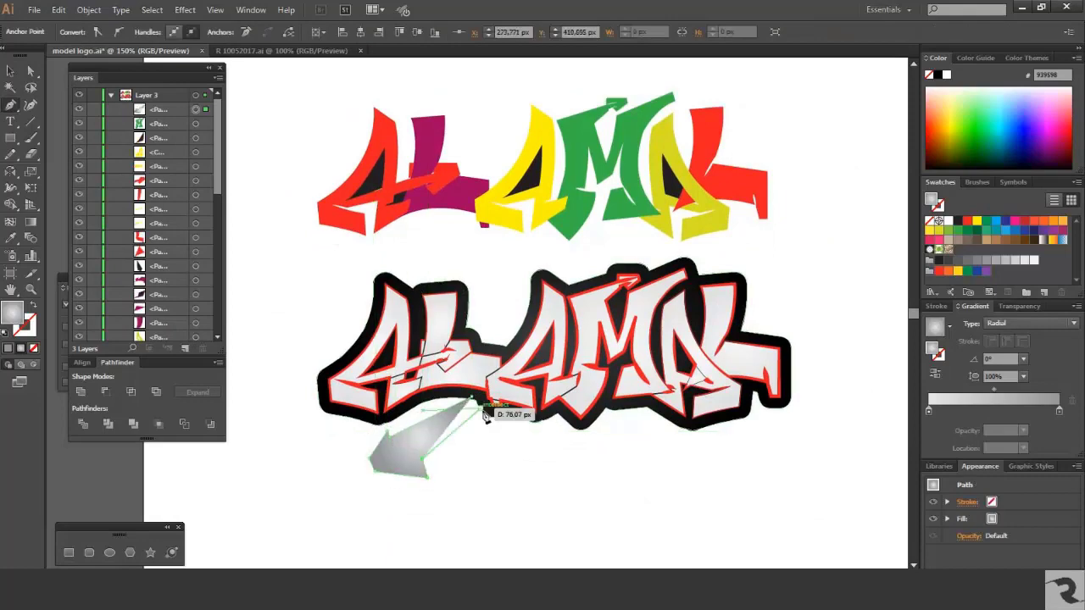
pyautogui.moveTo(485, 416); pyautogui.dragTo(487, 422)
pyautogui.click(474, 495)
pyautogui.hotkey('ctrl', '=')
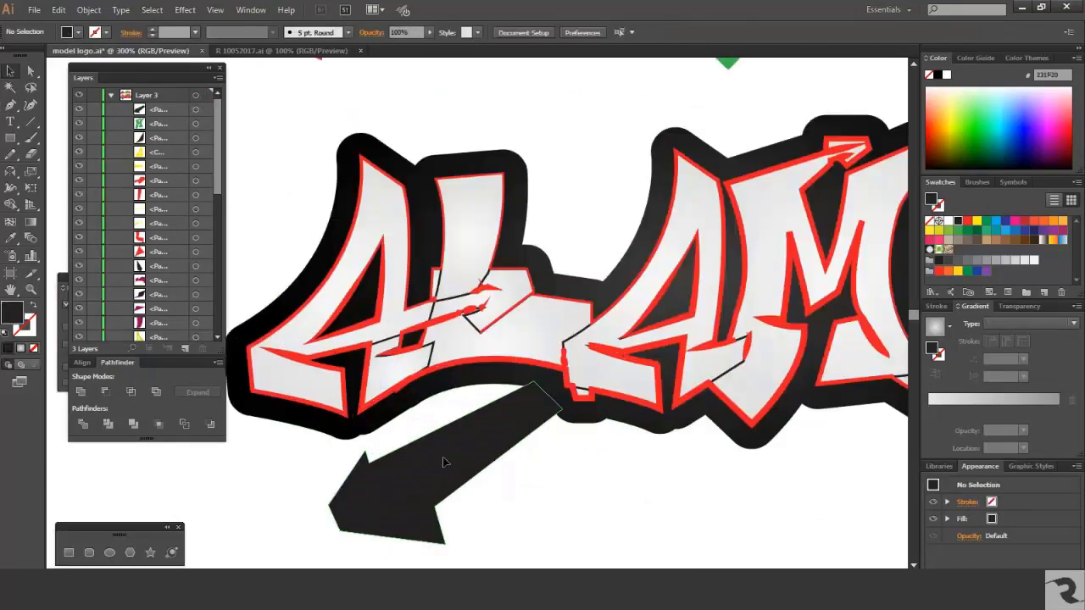
pyautogui.moveTo(403, 465); pyautogui.dragTo(404, 436)
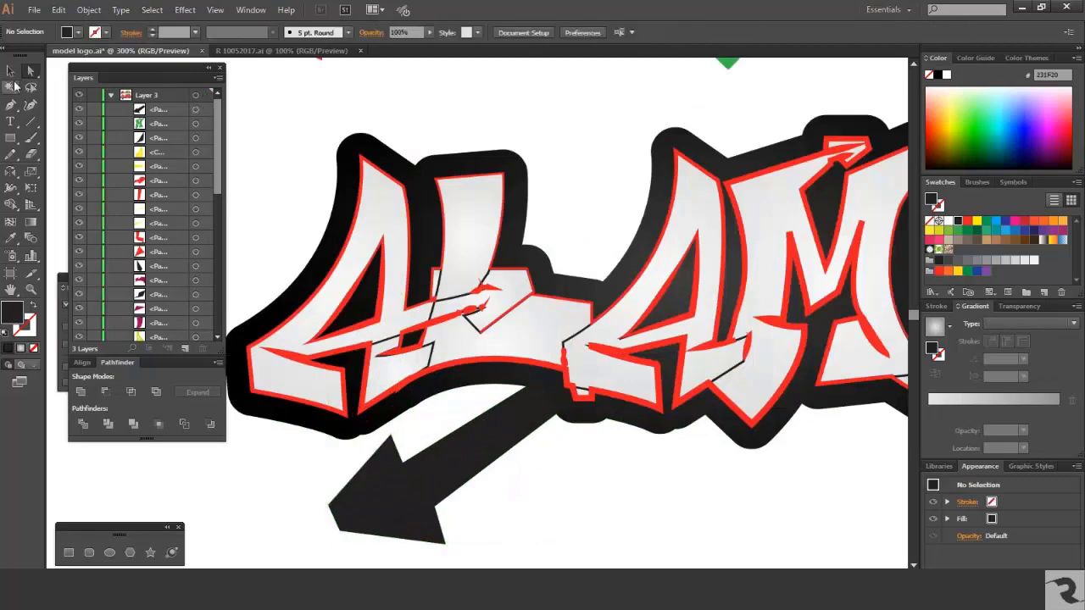
# Duplicate the arrow, scale it down and rotate the copy so it points right for the area beneath the M.
pyautogui.press('v')
pyautogui.hotkey('ctrl', '0')
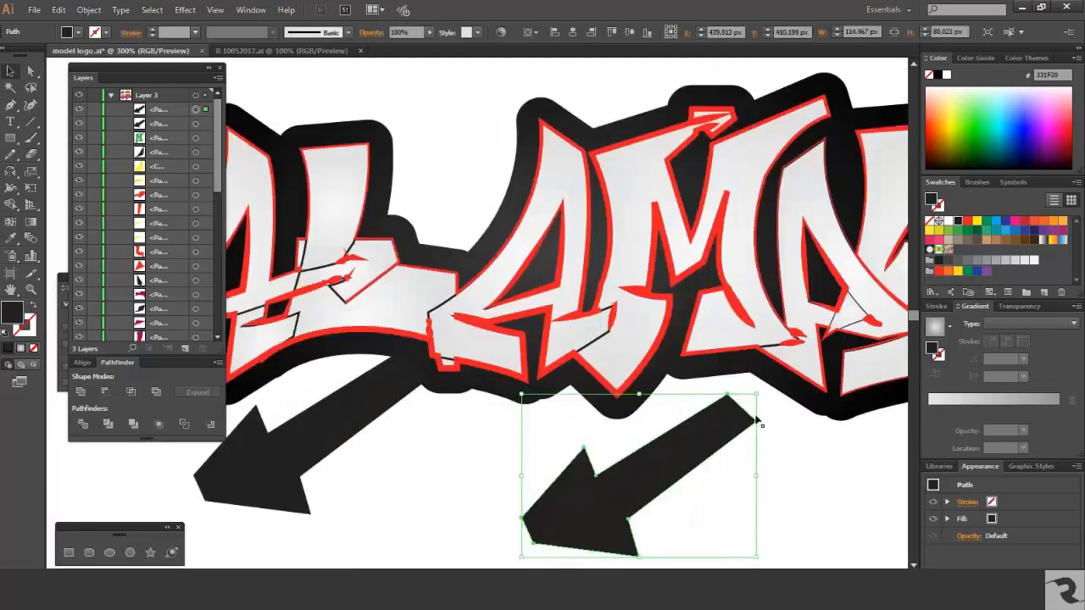
pyautogui.moveTo(757, 395); pyautogui.dragTo(630, 520)
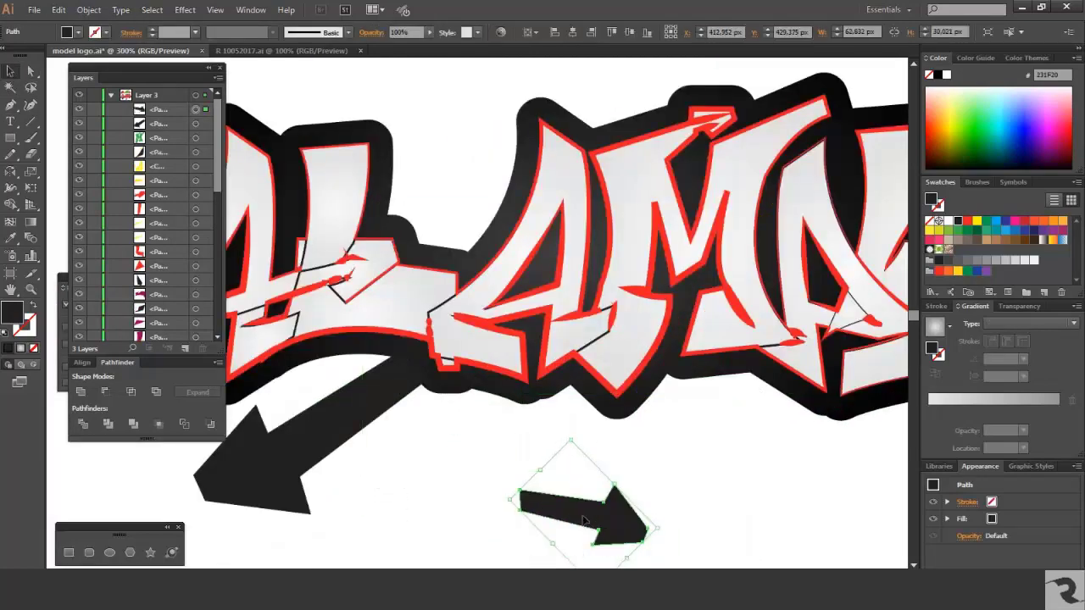
pyautogui.moveTo(619, 566); pyautogui.dragTo(439, 376)
# Place another small arrow copy pointing upward in the gap between the L and the second A.
pyautogui.hotkey('ctrl', '-')
pyautogui.hotkey('ctrl', '-')
pyautogui.hotkey('ctrl', '=')
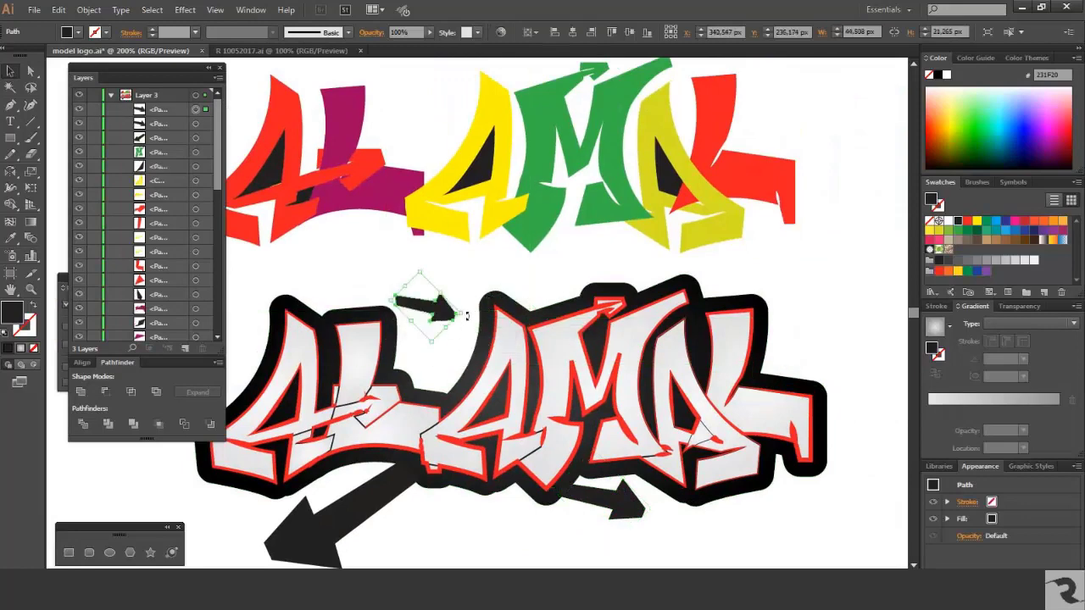
pyautogui.moveTo(439, 301); pyautogui.dragTo(436, 365)
pyautogui.click(516, 544)
pyautogui.scroll(-2, 516, 543)
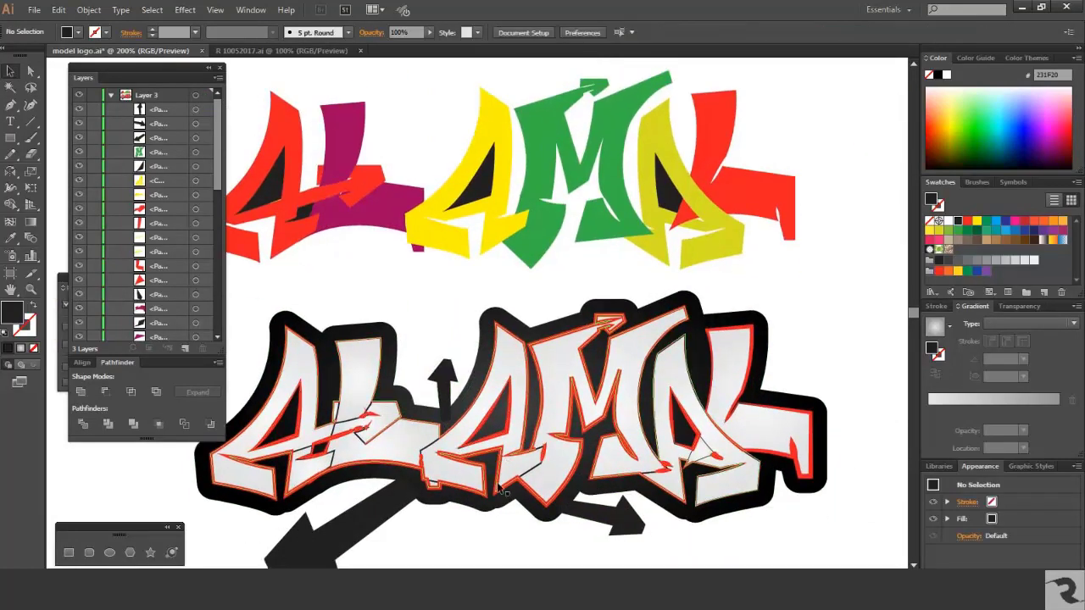
# Combine the three arrows with the black outline silhouette and send the result behind the lettering.
pyautogui.hscroll(-2, 498, 486)
pyautogui.scroll(1, 604, 460)
pyautogui.hscroll(-1, 603, 461)
pyautogui.click(559, 337)
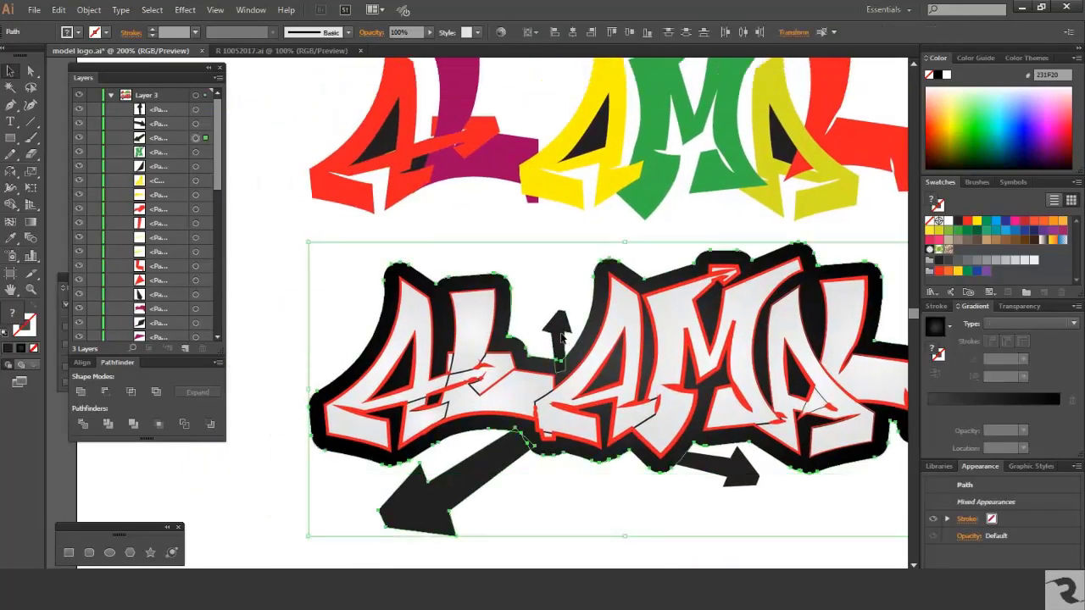
pyautogui.rightClick(425, 305)
pyautogui.click(670, 466)
pyautogui.click(658, 515)
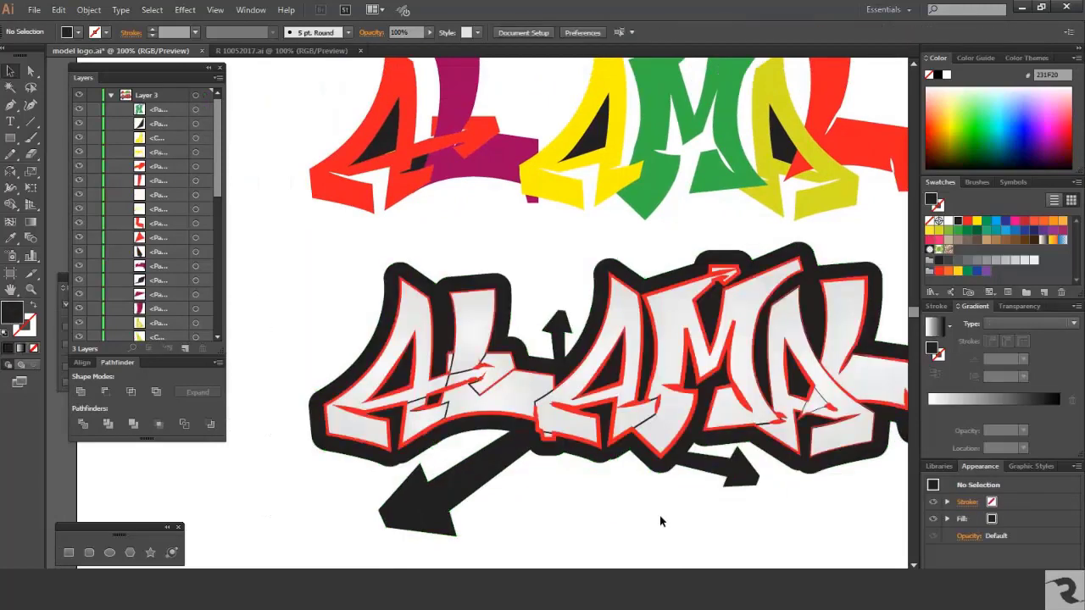
# Delete the multicoloured copy of the letters above the finished logo.
pyautogui.scroll(-2, 658, 515)
pyautogui.moveTo(446, 357); pyautogui.dragTo(446, 356)
pyautogui.press('Delete')
pyautogui.hotkey('ctrl', '0')
# Group all the logo artwork and centre it horizontally and vertically on the artboard.
pyautogui.hotkey('ctrl', 'a')
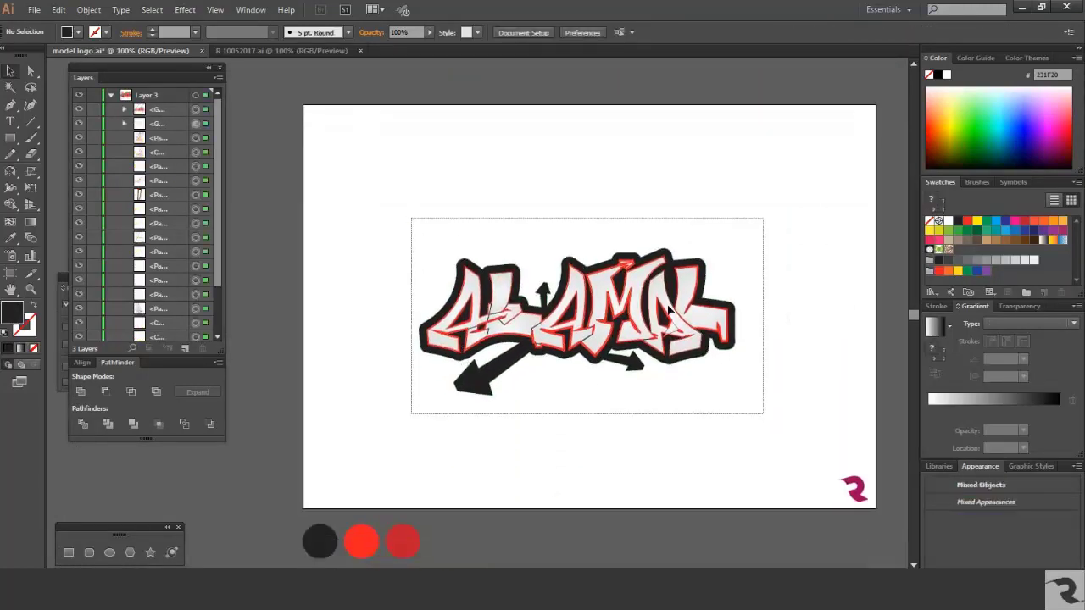
pyautogui.hotkey('ctrl', 'g')
pyautogui.click(572, 32)
pyautogui.click(629, 32)
pyautogui.click(707, 209)
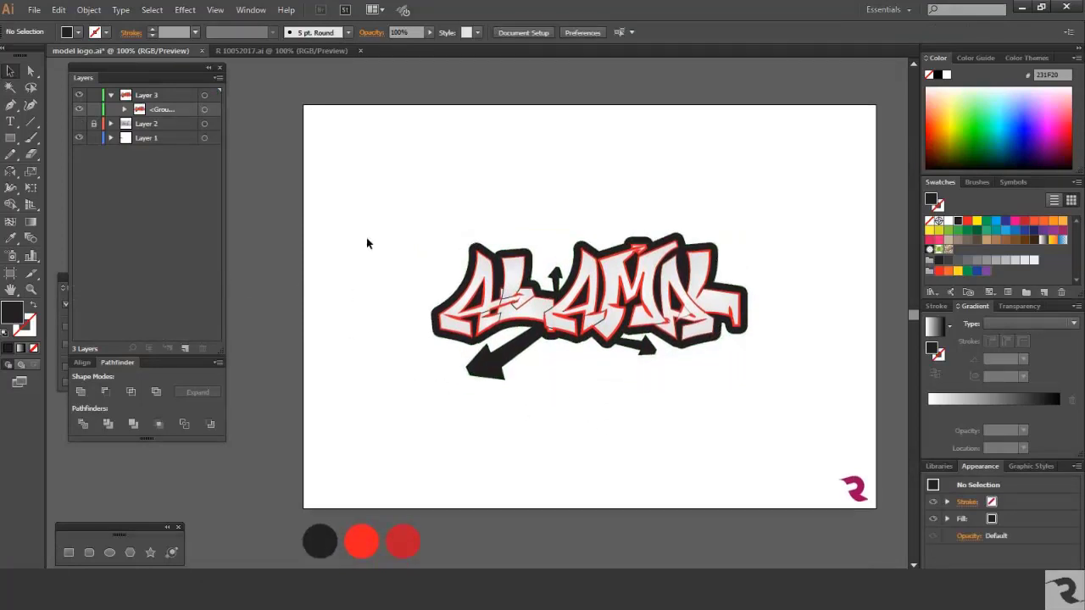
# Draw a rectangle of about 851 x 608 px covering the artboard, fill it with a white-to-grey radial gradient and send it behind the lettering.
pyautogui.moveTo(311, 109); pyautogui.dragTo(882, 513)
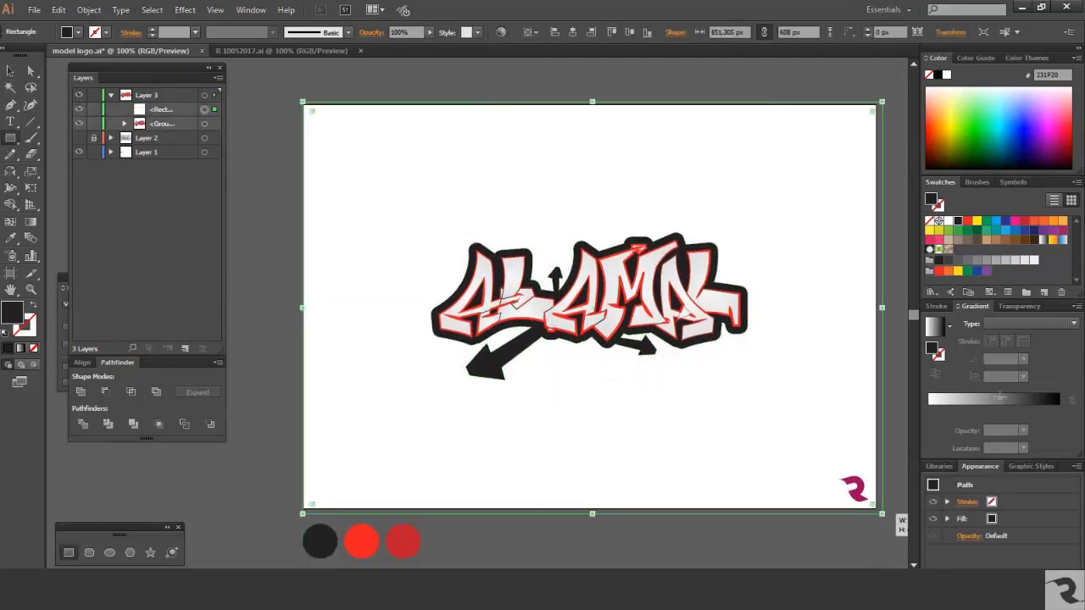
pyautogui.click(935, 324)
pyautogui.click(1034, 323)
pyautogui.click(1017, 349)
pyautogui.rightClick(466, 198)
pyautogui.moveTo(581, 399)
pyautogui.click(658, 456)
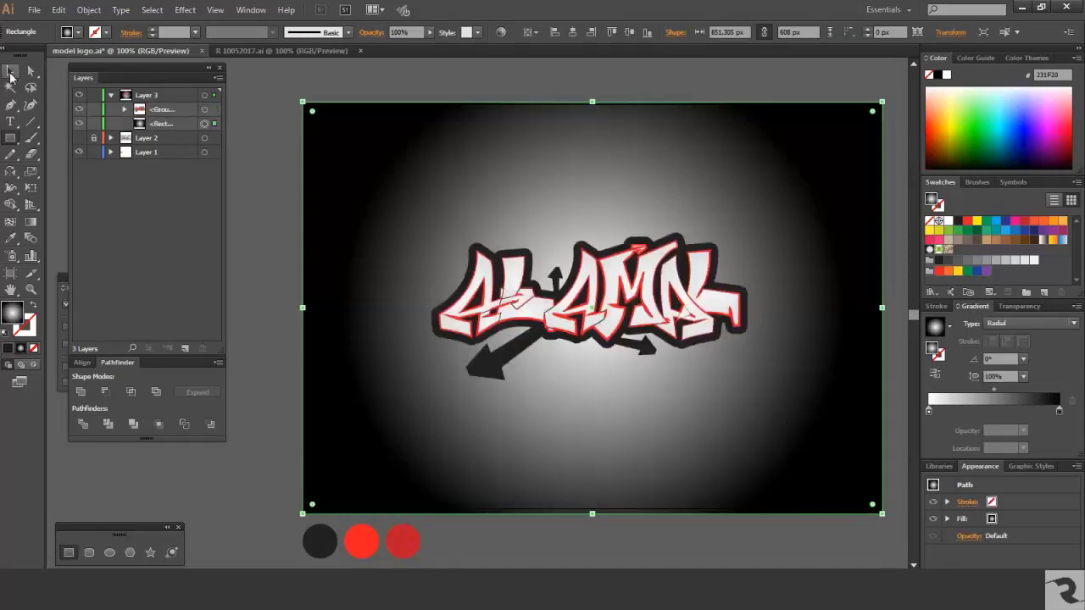
pyautogui.moveTo(973, 270); pyautogui.dragTo(1059, 410)
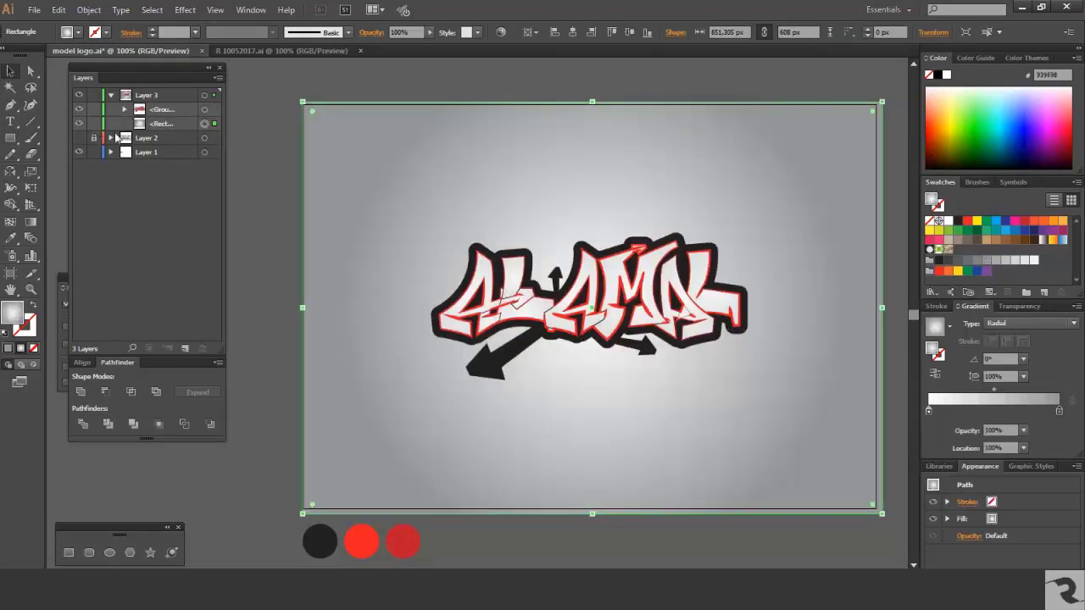
# Move Layer 1, which holds the small magenta R mark, above Layer 3.
pyautogui.click(110, 152)
pyautogui.click(204, 167)
pyautogui.click(110, 153)
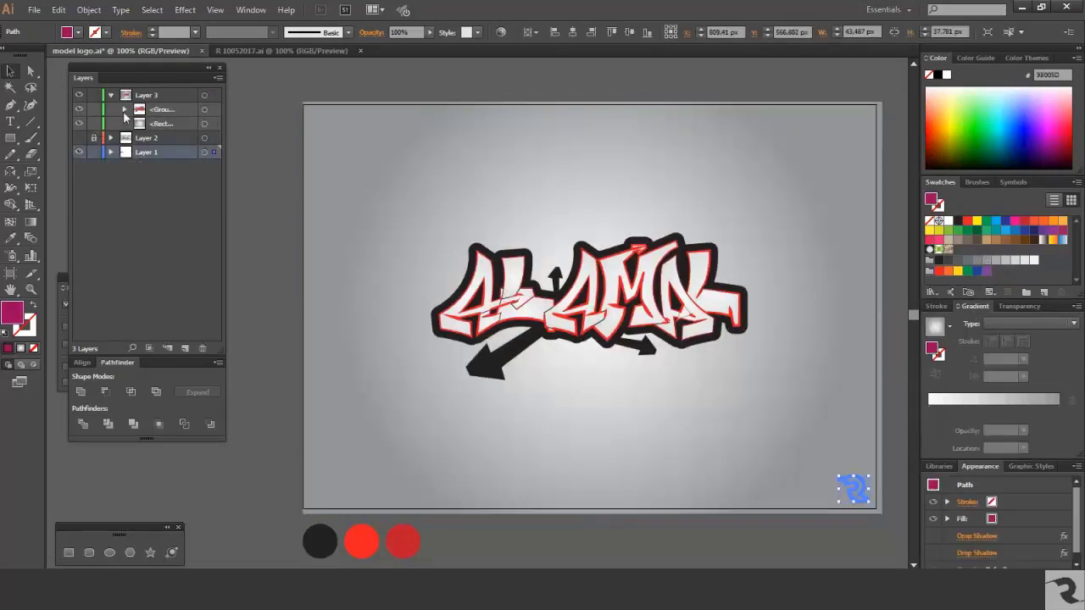
pyautogui.click(110, 95)
pyautogui.moveTo(146, 124); pyautogui.dragTo(176, 94)
pyautogui.click(254, 258)
pyautogui.scroll(-1, 772, 371)
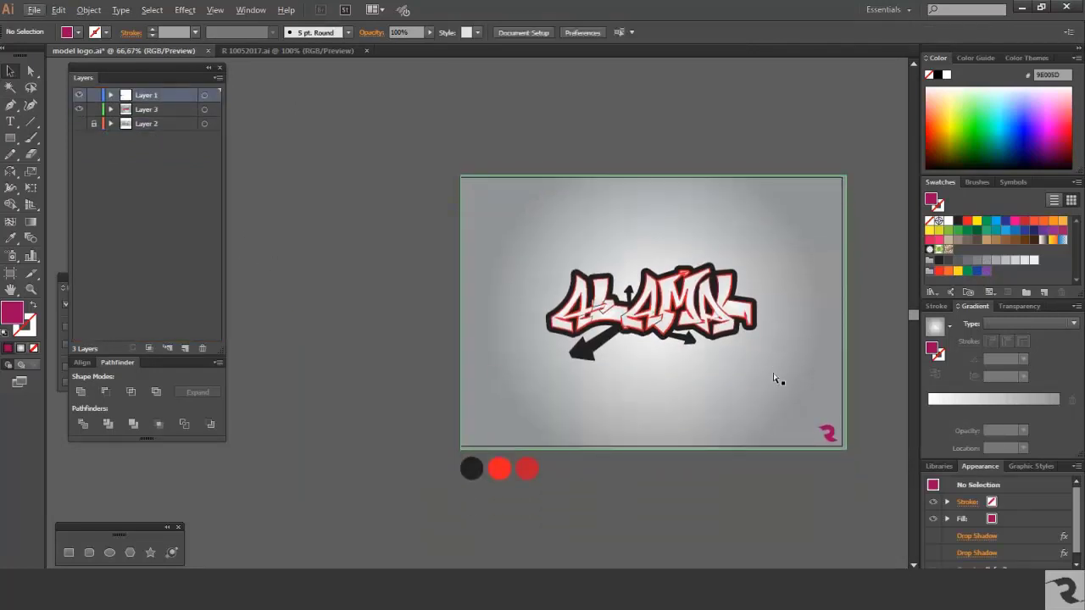
pyautogui.scroll(1, 693, 378)
# Offset the black silhouette path by 3 px with round joins and fill the new outline dark red.
pyautogui.click(523, 340)
pyautogui.click(256, 167)
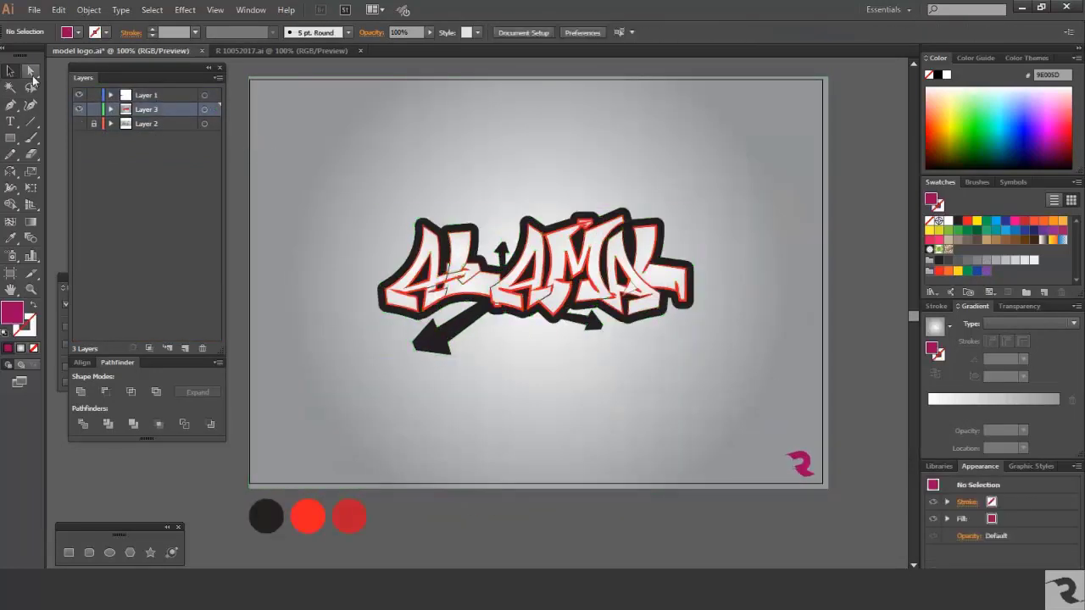
pyautogui.press('a')
pyautogui.hotkey('ctrl', 'a')
pyautogui.click(101, 12)
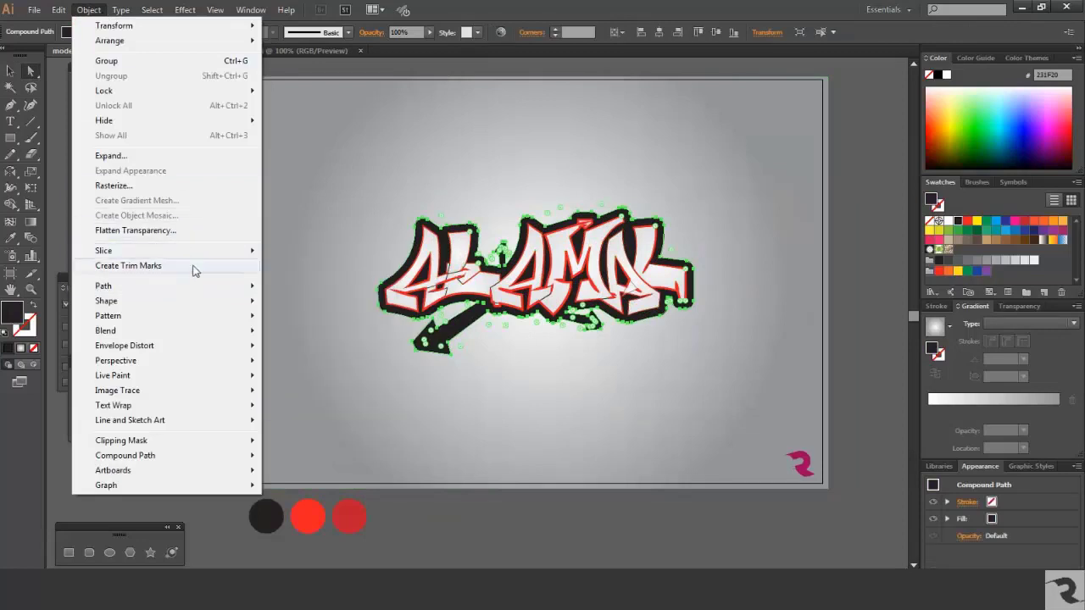
pyautogui.click(330, 335)
pyautogui.write('6')
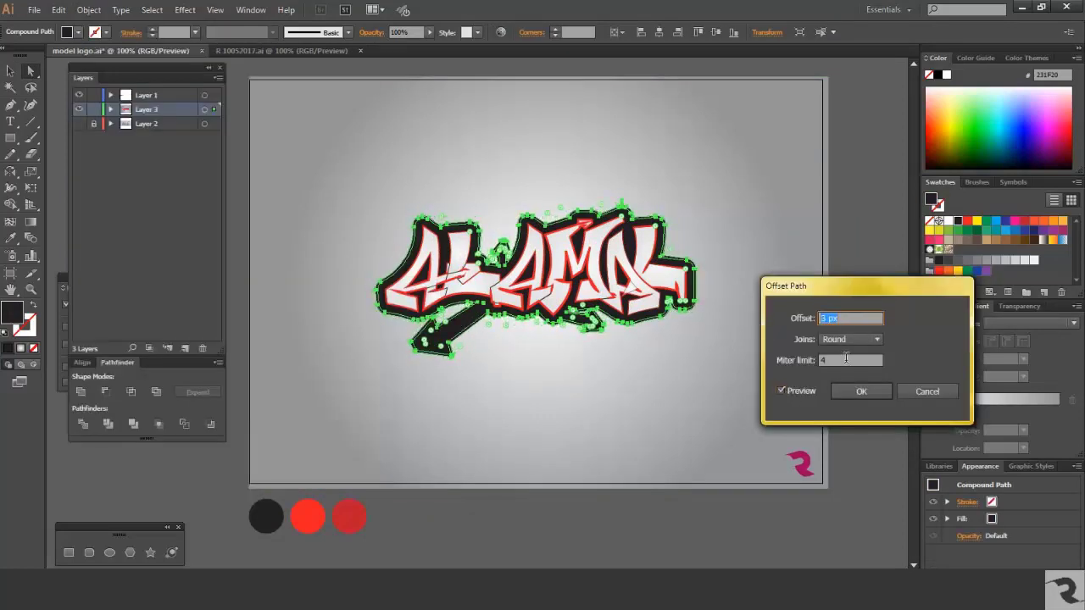
pyautogui.press('Return')
pyautogui.click(1026, 222)
pyautogui.click(10, 71)
pyautogui.click(877, 276)
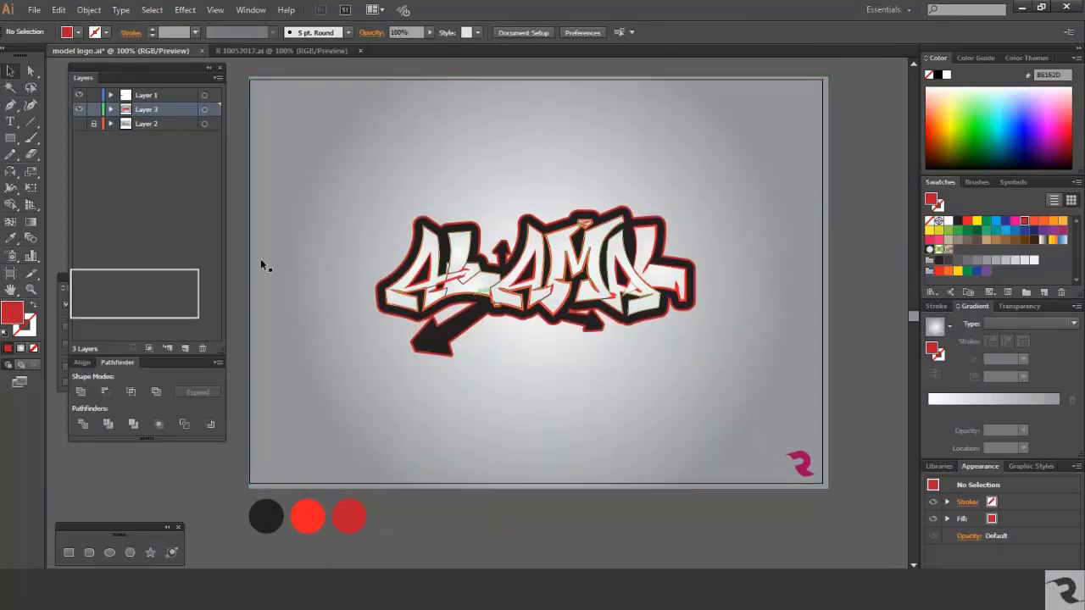
# Draw a lens flare over the second A with the Flare tool.
pyautogui.click(31, 122)
pyautogui.moveTo(10, 137); pyautogui.dragTo(84, 218)
pyautogui.moveTo(530, 263); pyautogui.dragTo(628, 331)
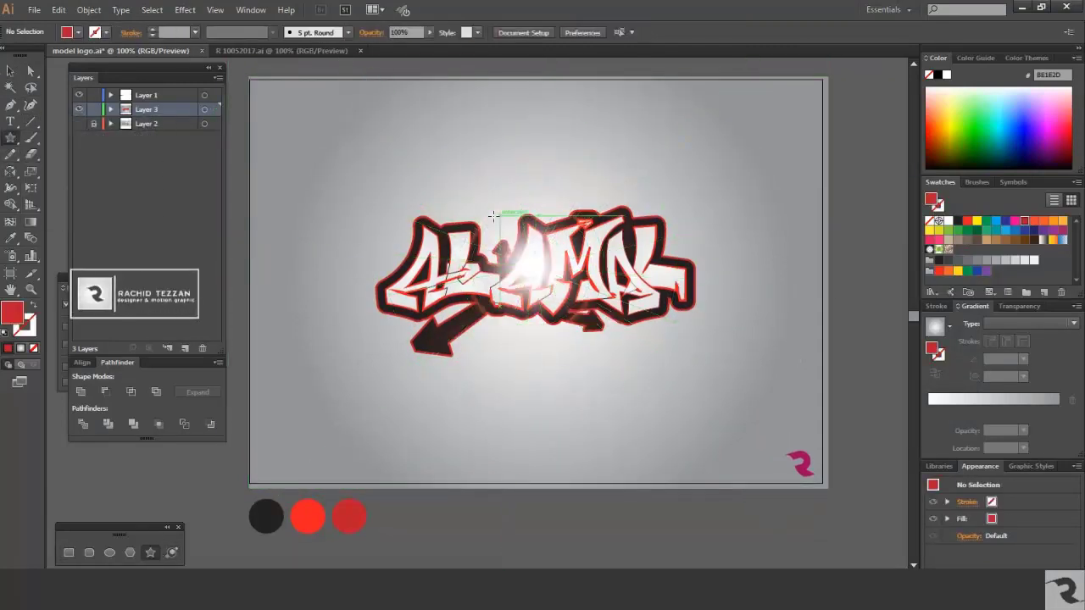
# Draw nine dark red five-pointed stars of varying sizes scattered around the lettering.
pyautogui.moveTo(533, 264); pyautogui.dragTo(502, 228)
pyautogui.moveTo(580, 346); pyautogui.dragTo(702, 244)
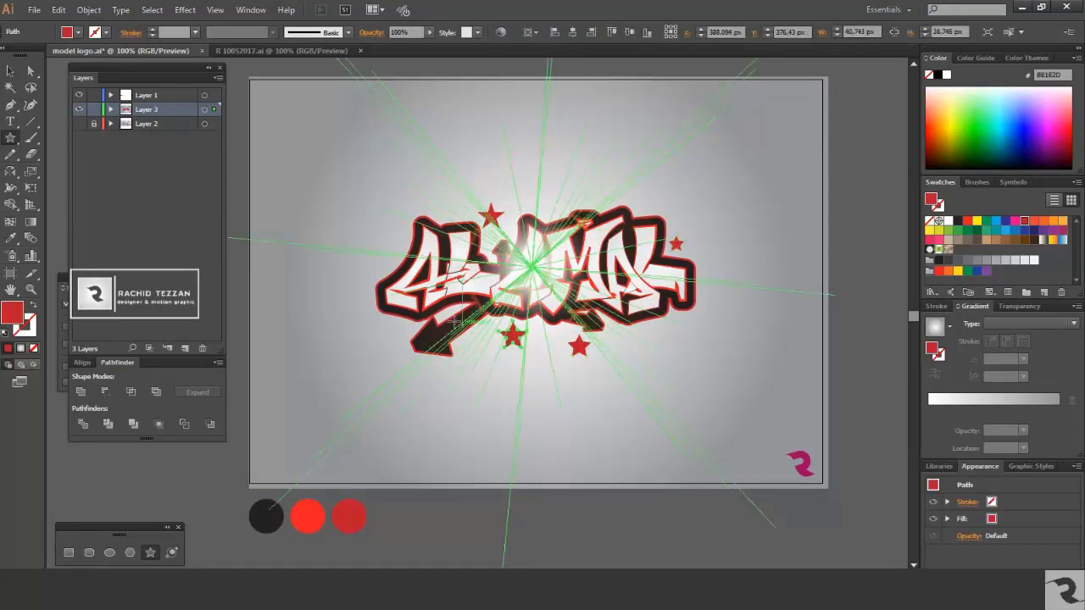
pyautogui.click(398, 252)
pyautogui.hotkey('ctrl', 'shift', 'a')
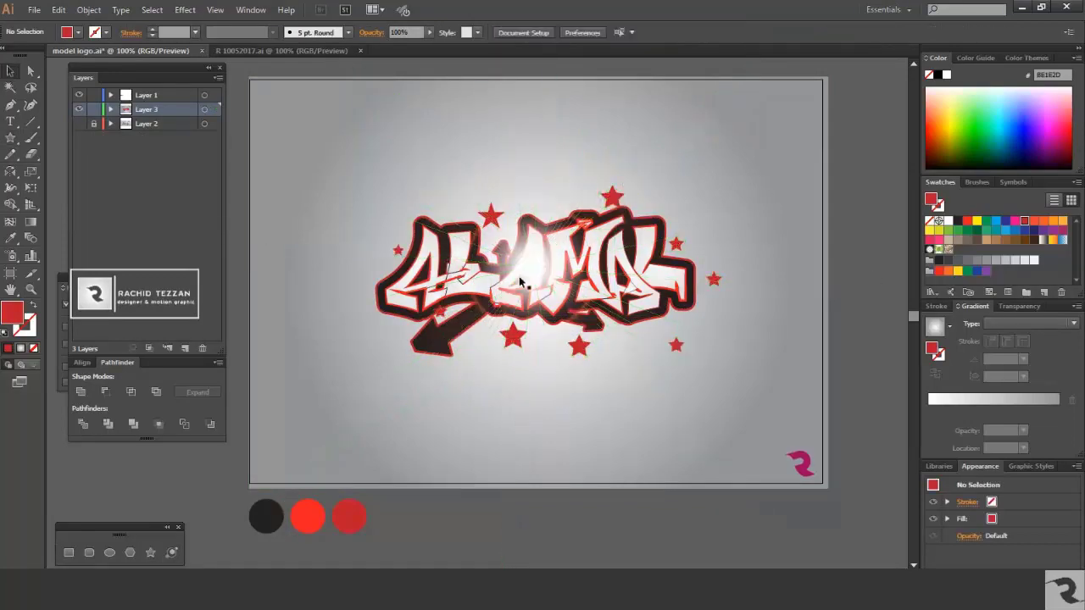
# Tilt the star beneath the second A, shrink the one beneath the M, and move the lower-right star against the last A's outline.
pyautogui.hotkey('ctrl', '=')
pyautogui.hotkey('ctrl', '=')
pyautogui.click(543, 380)
pyautogui.click(638, 415)
pyautogui.moveTo(638, 416); pyautogui.dragTo(638, 404)
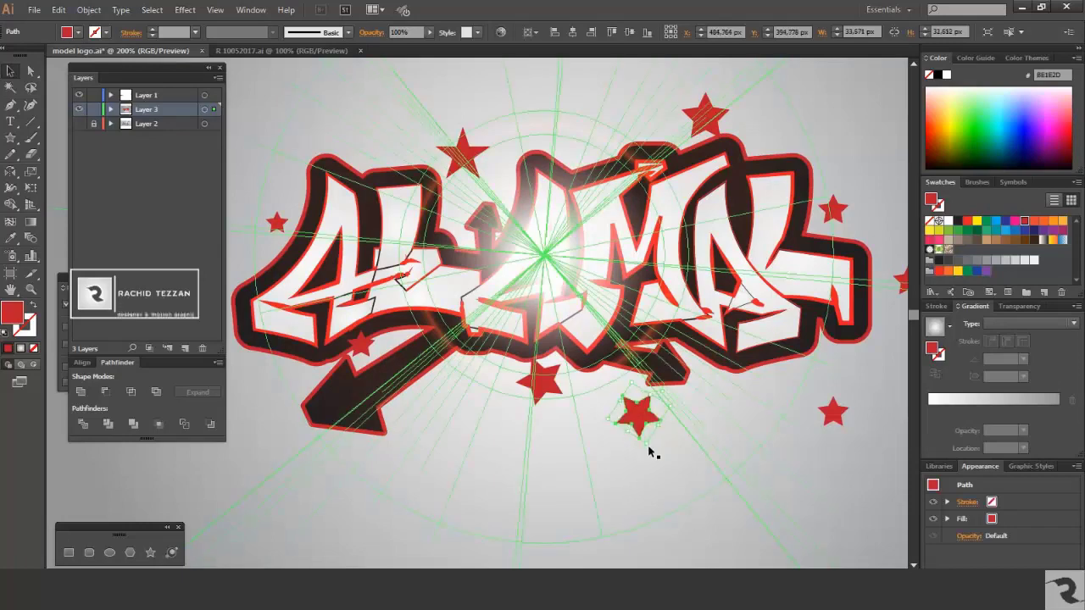
pyautogui.moveTo(830, 416); pyautogui.dragTo(768, 371)
# Move the two upper stars above the upward arrow and the second A, and place the far-right star on the last L.
pyautogui.moveTo(483, 184); pyautogui.dragTo(490, 175)
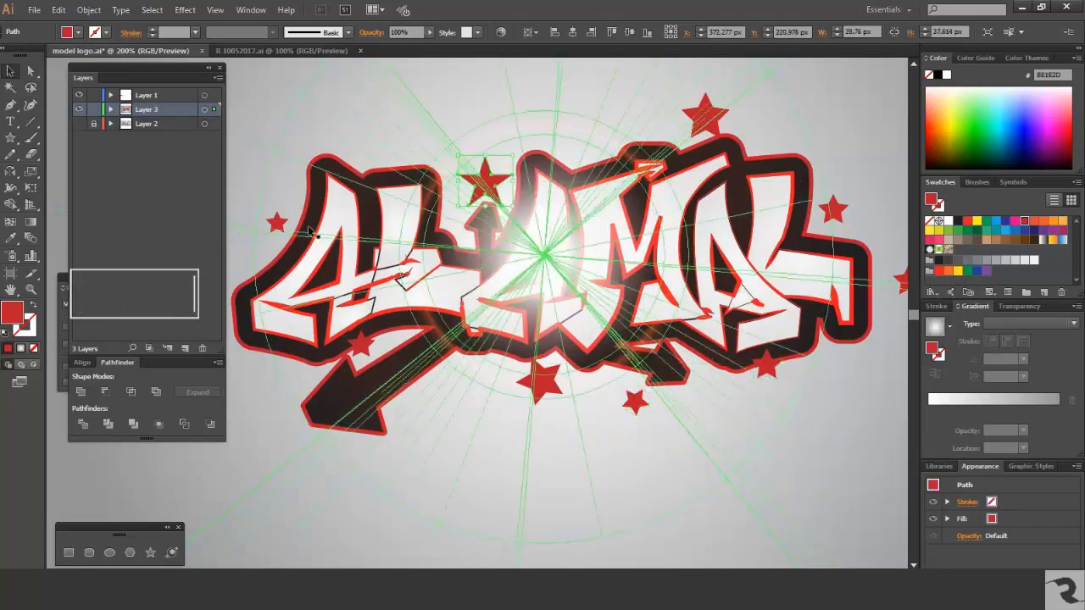
pyautogui.moveTo(703, 116); pyautogui.dragTo(584, 134)
pyautogui.moveTo(868, 292); pyautogui.dragTo(818, 270)
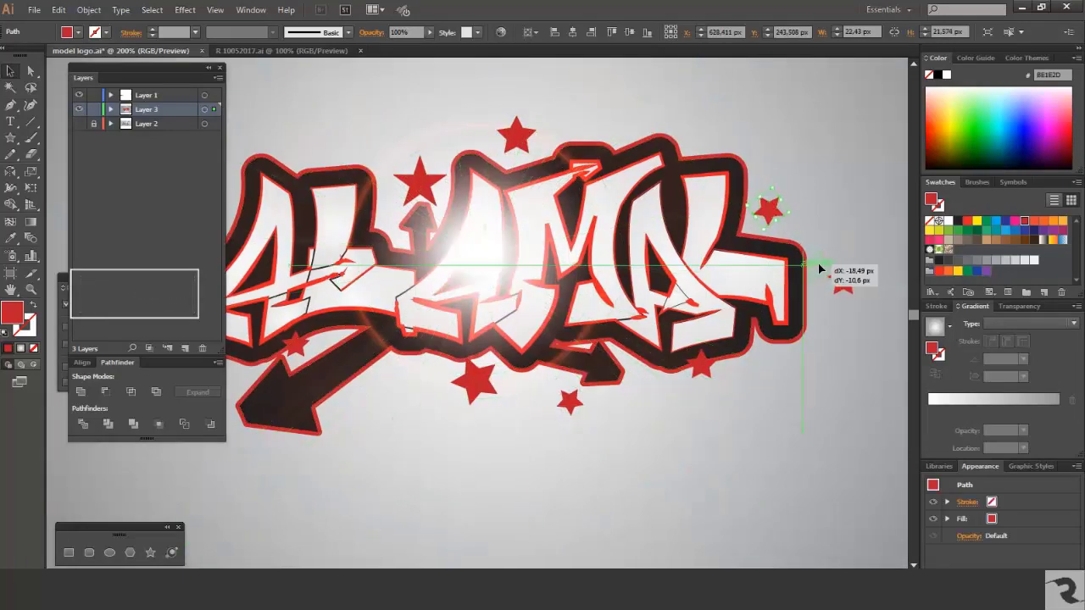
# Fill the stars above the upward arrow and beside the last L black, and those on the last L and beneath the M bright red.
pyautogui.click(775, 211)
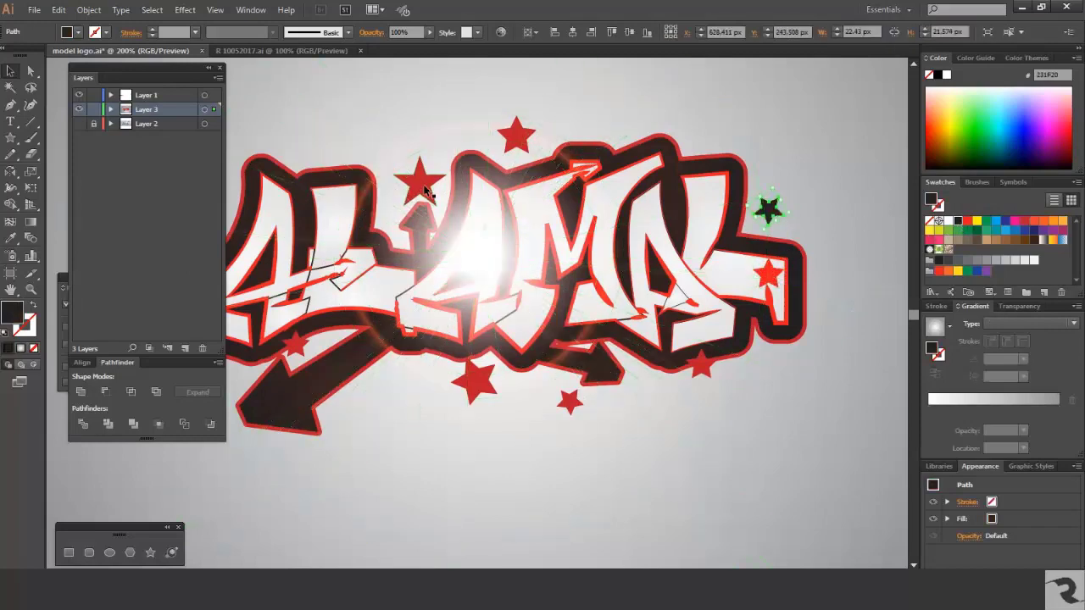
pyautogui.click(570, 407)
pyautogui.hscroll(-3, 770, 426)
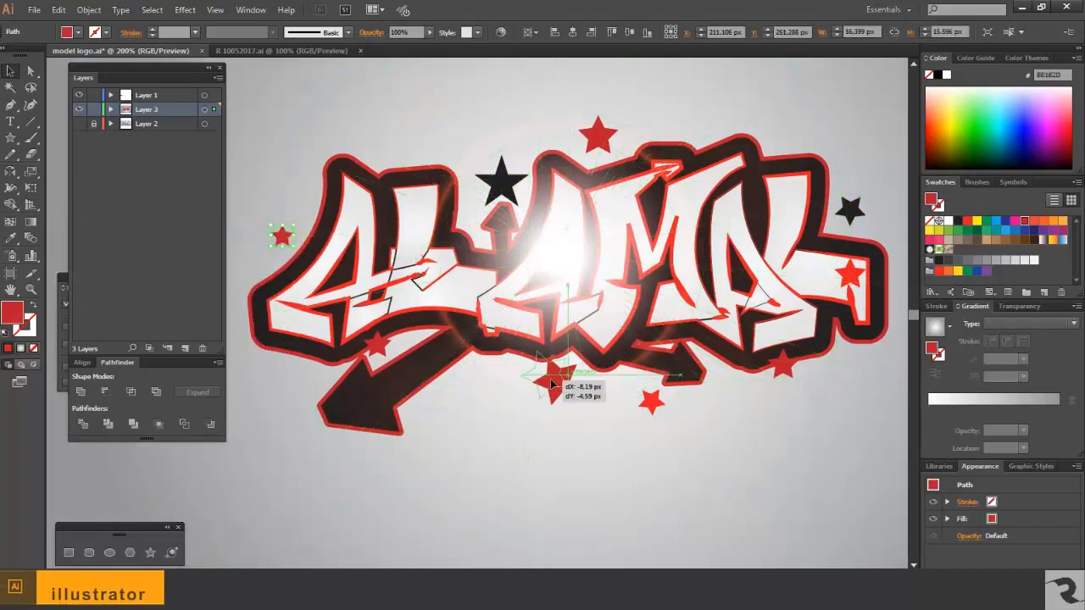
# Place a smaller copy of the large black star on the big arrow's head and fill it white.
pyautogui.click(501, 183)
pyautogui.moveTo(365, 416); pyautogui.dragTo(363, 411)
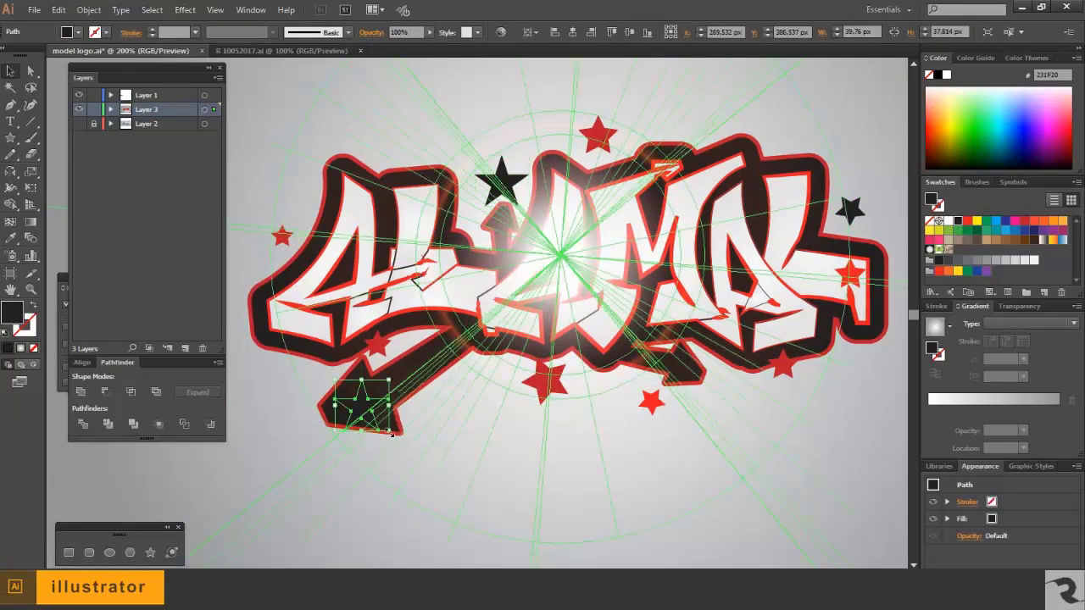
pyautogui.click(665, 456)
pyautogui.hotkey('ctrl', '-')
pyautogui.hotkey('ctrl', '-')
pyautogui.hotkey('ctrl', '-')
pyautogui.hotkey('ctrl', '+')
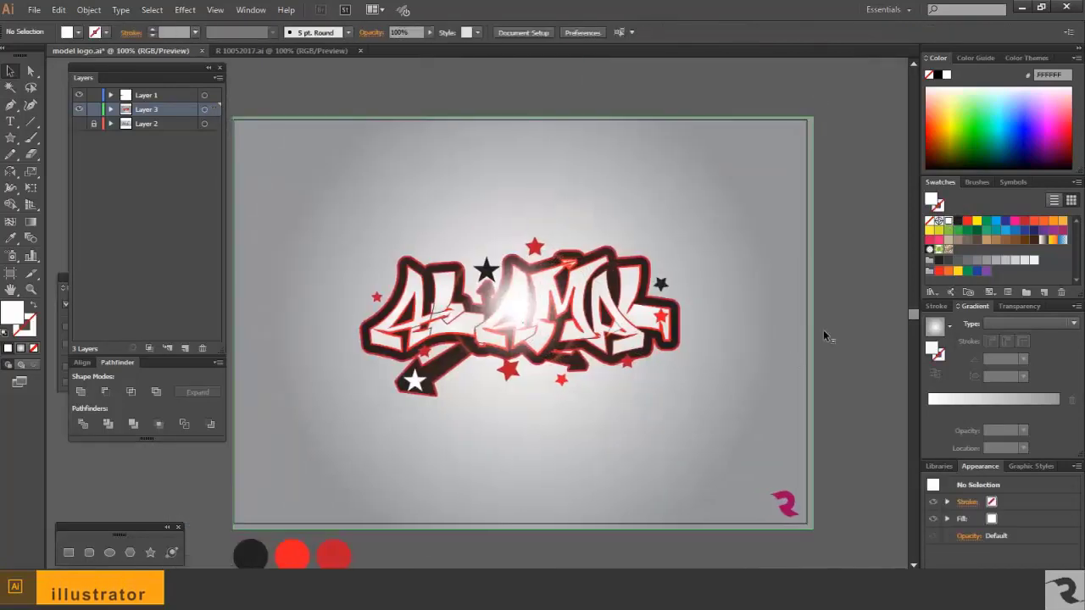
# Draw two diagonal dark red lines along the big arrow's shaft with a 3 pt stroke and a tapered width profile.
pyautogui.click(31, 121)
pyautogui.hotkey('ctrl', '+')
pyautogui.hotkey('ctrl', '+')
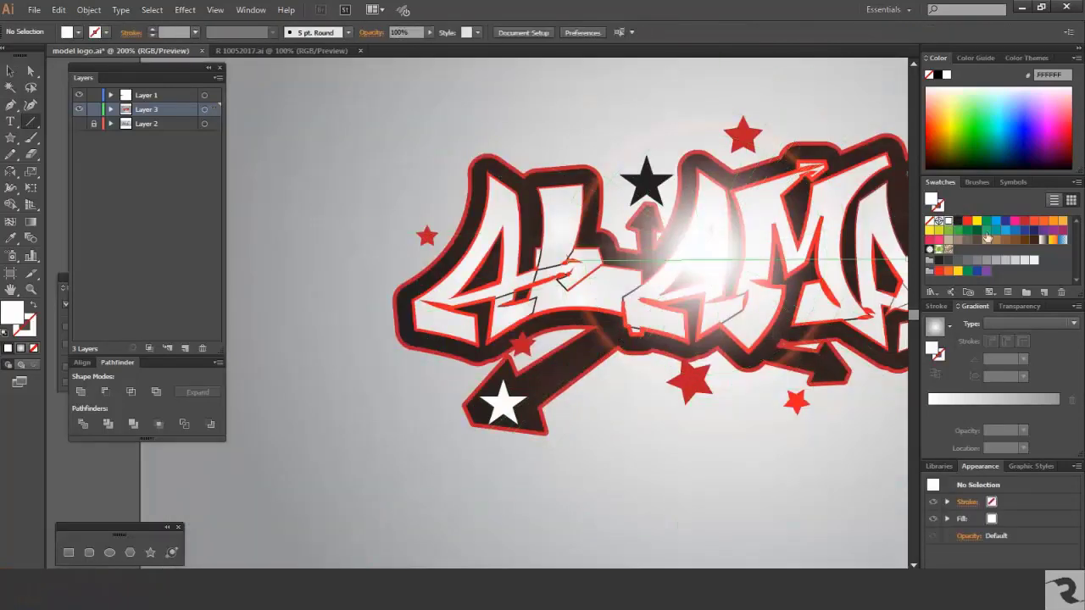
pyautogui.moveTo(627, 352); pyautogui.dragTo(556, 412)
pyautogui.moveTo(646, 348); pyautogui.dragTo(584, 399)
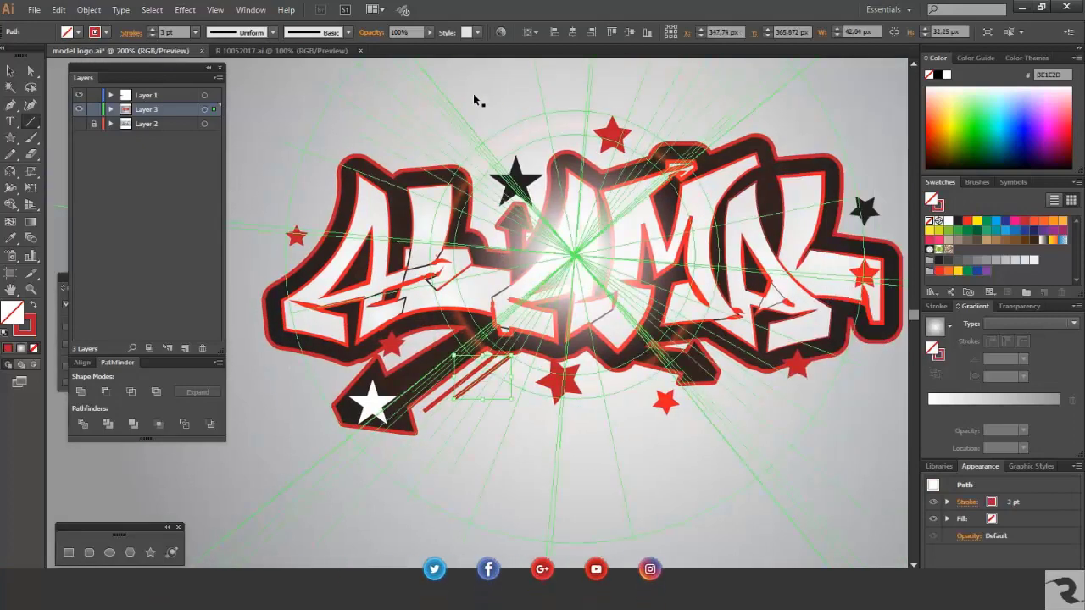
pyautogui.press('v')
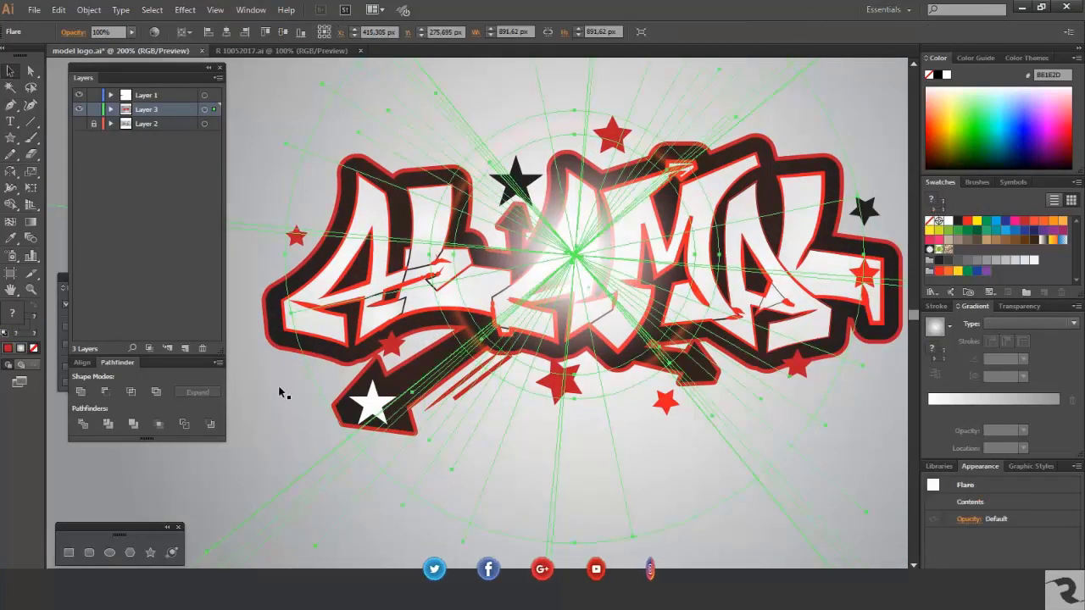
# Add a short red line linking the black star to the last L.
pyautogui.click(542, 296)
pyautogui.click(480, 386)
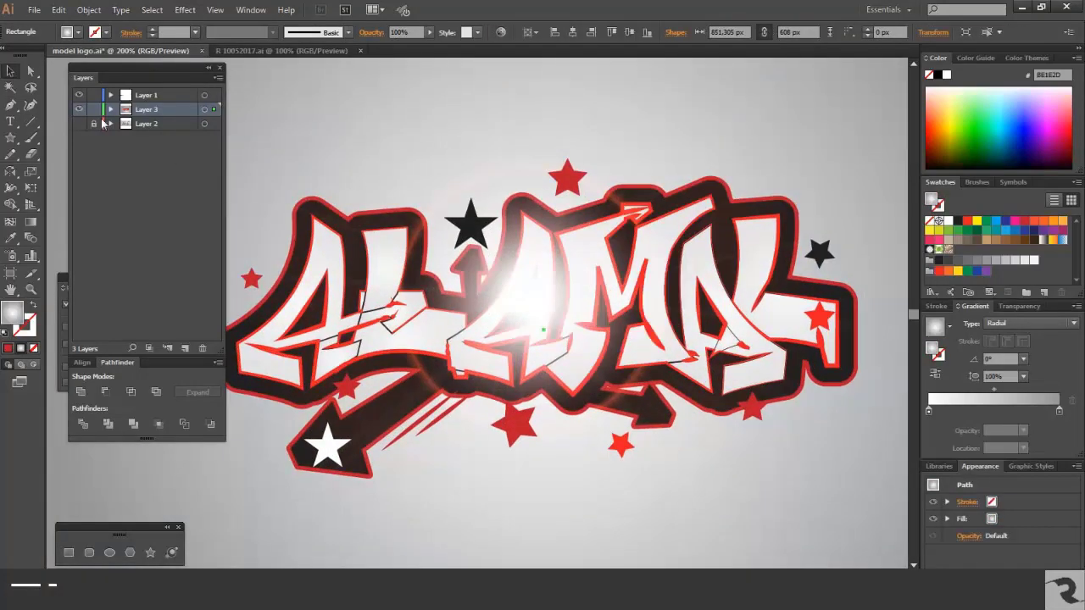
pyautogui.click(820, 252)
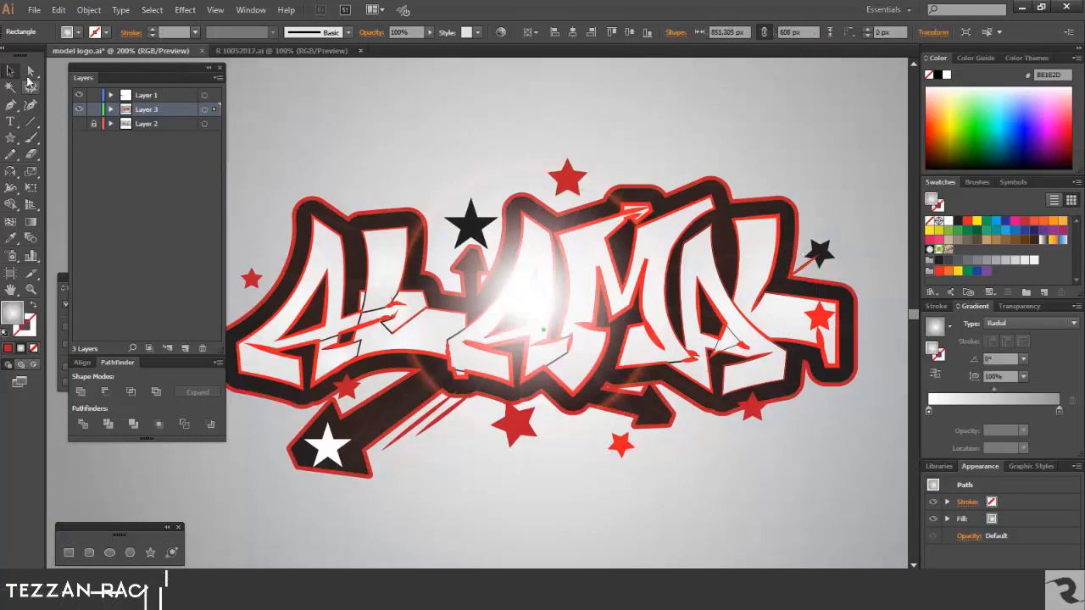
pyautogui.rightClick(815, 246)
pyautogui.press('Escape')
pyautogui.click(819, 322)
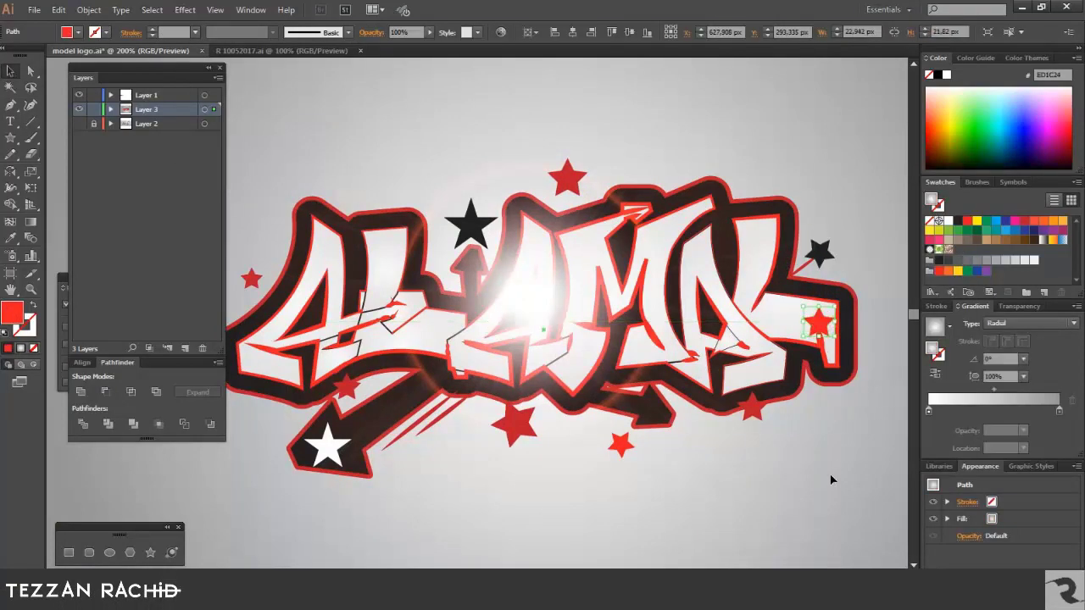
pyautogui.hotkey('ctrl', 'z')
pyautogui.hotkey('ctrl', 'z')
pyautogui.hotkey('ctrl', 'z')
pyautogui.hotkey('ctrl', 'z')
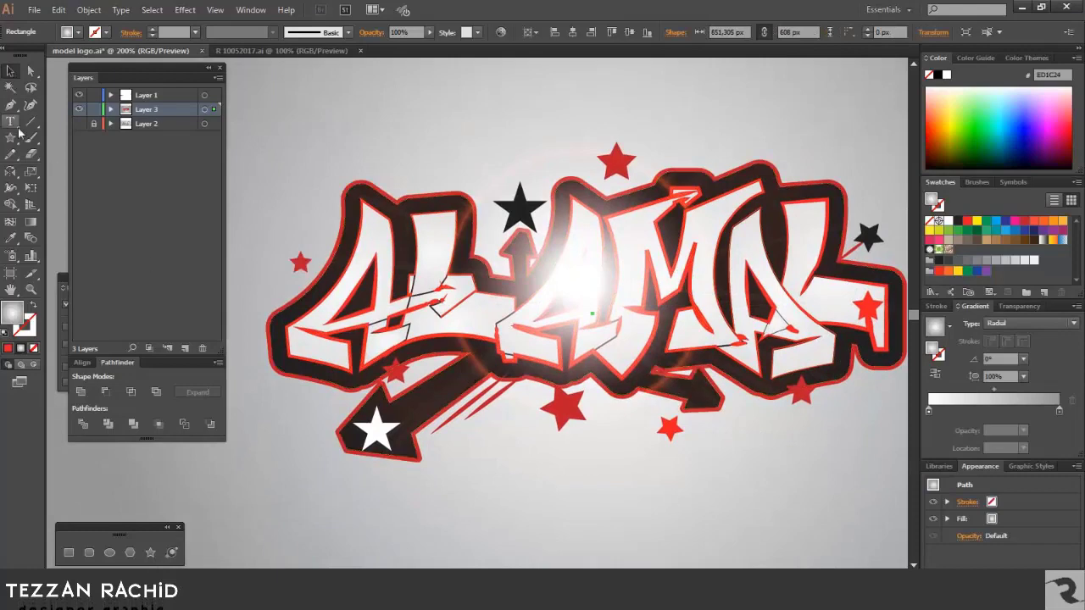
pyautogui.hotkey('ctrl', 'z')
# Draw a dark red spiral beside the first A, about 66 x 53 px, with a 2 pt stroke and a tapered width profile.
pyautogui.moveTo(31, 125); pyautogui.dragTo(85, 127)
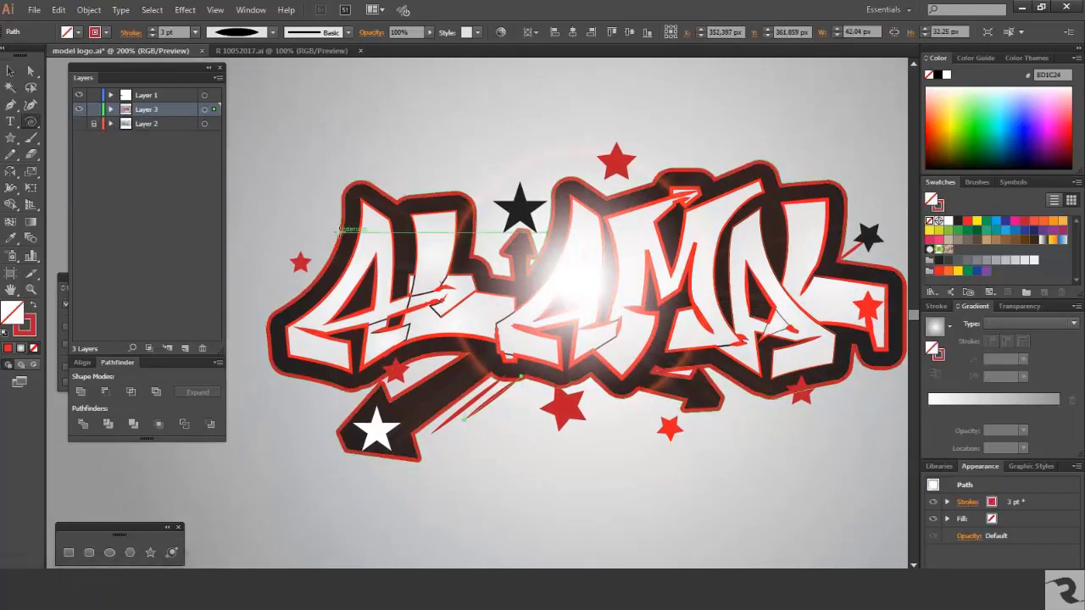
pyautogui.moveTo(297, 221)
pyautogui.mouseDown()
pyautogui.moveTo(365, 236)
pyautogui.moveTo(326, 216)
pyautogui.moveTo(344, 206)
pyautogui.mouseUp()
pyautogui.click(152, 35)
pyautogui.click(247, 38)
pyautogui.click(229, 75)
# Move the small star below the spiral and arrange the spiral behind the lettering but in front of the gradient background.
pyautogui.press('v')
pyautogui.moveTo(301, 261); pyautogui.dragTo(286, 289)
pyautogui.click(305, 240)
pyautogui.rightClick(293, 239)
pyautogui.moveTo(320, 431)
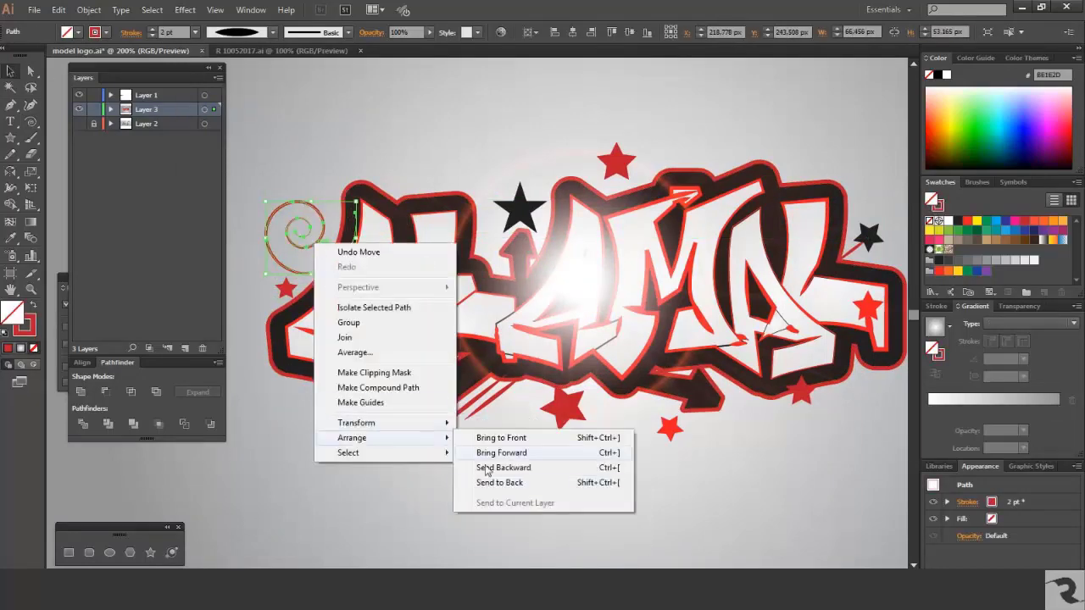
pyautogui.click(468, 478)
pyautogui.rightClick(283, 226)
pyautogui.click(468, 434)
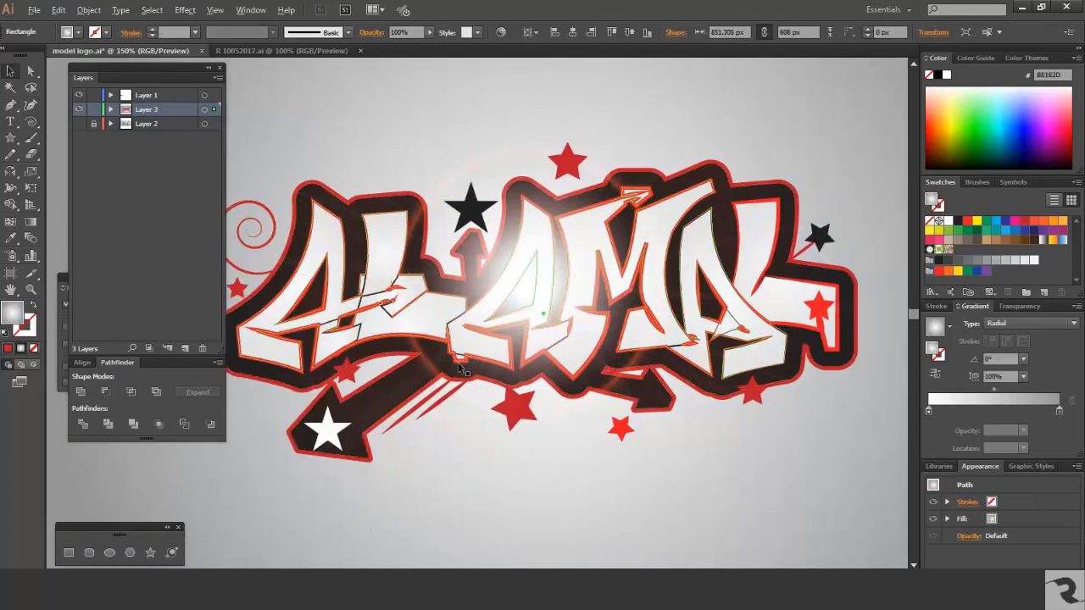
# Copy the spiral to the upper corner of the last L, then shrink and rotate the copy.
pyautogui.hotkey('ctrl', '-')
pyautogui.click(315, 272)
pyautogui.moveTo(312, 280); pyautogui.dragTo(707, 233)
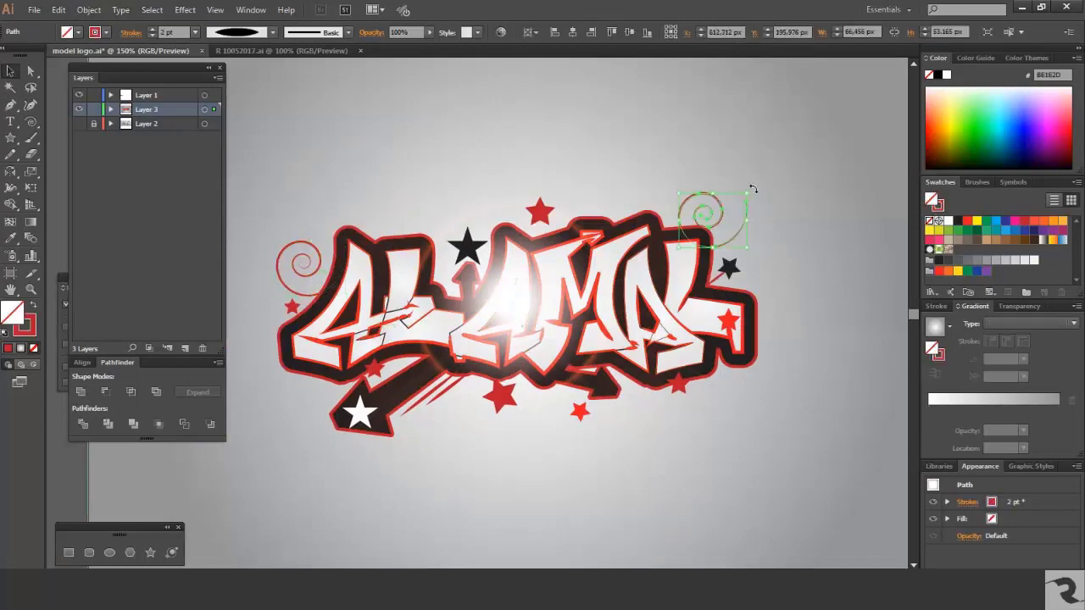
pyautogui.hotkey('ctrl', '+')
pyautogui.moveTo(743, 182)
pyautogui.mouseDown()
pyautogui.moveTo(689, 241)
pyautogui.moveTo(725, 271)
pyautogui.mouseUp()
pyautogui.click(688, 241)
pyautogui.scroll(1, 685, 231)
pyautogui.hotkey('ctrl', '-')
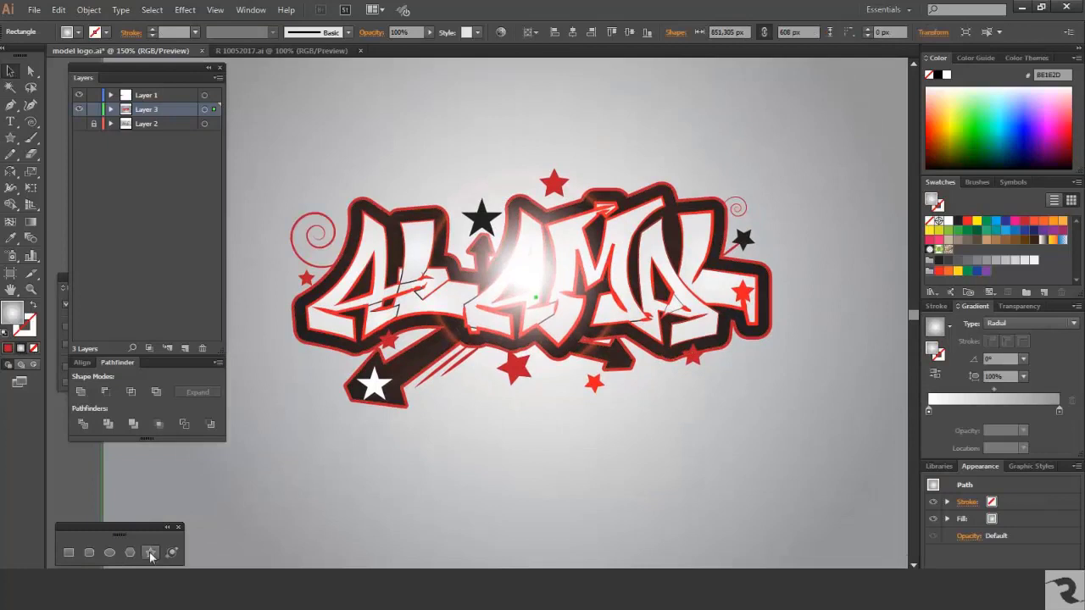
# Draw a circle about 59 px wide over the top of the first L and set it to Multiply blending at 52% opacity.
pyautogui.click(110, 553)
pyautogui.moveTo(399, 174); pyautogui.dragTo(458, 234)
pyautogui.click(371, 32)
pyautogui.click(285, 55)
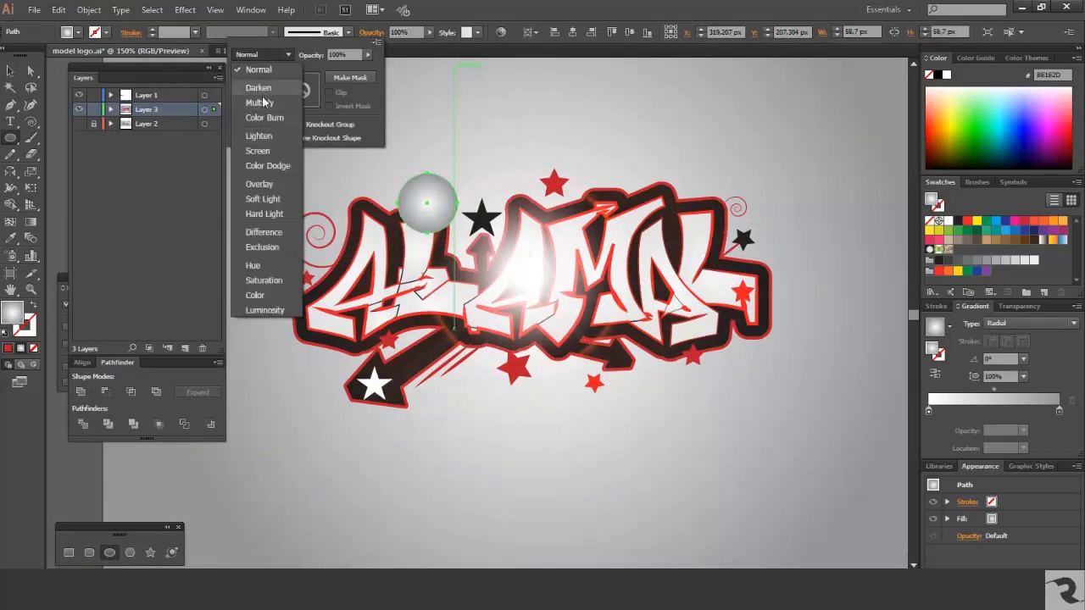
pyautogui.click(260, 101)
pyautogui.click(10, 72)
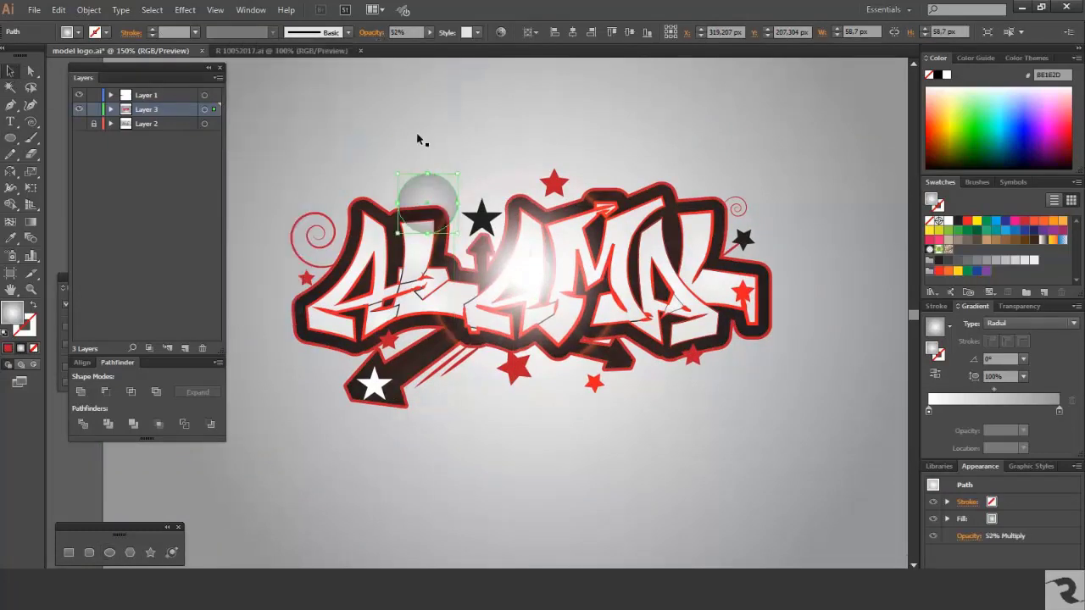
# Copy the circle to the area below the lettering, enlarge it to about 105 px and set its blending to Overlay.
pyautogui.moveTo(428, 203); pyautogui.dragTo(610, 307)
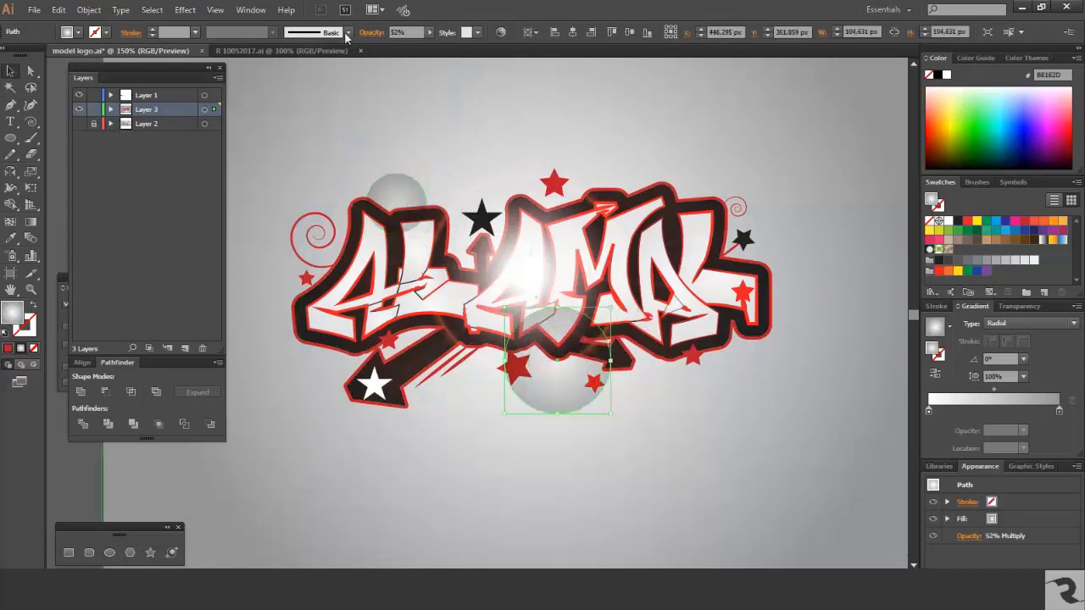
pyautogui.click(370, 32)
pyautogui.click(280, 49)
pyautogui.click(259, 161)
# Add a Multiply circle about 30 px wide beside the large arrow, and switch the moved large circle under the lettering to Color Dodge.
pyautogui.moveTo(420, 218); pyautogui.dragTo(386, 339)
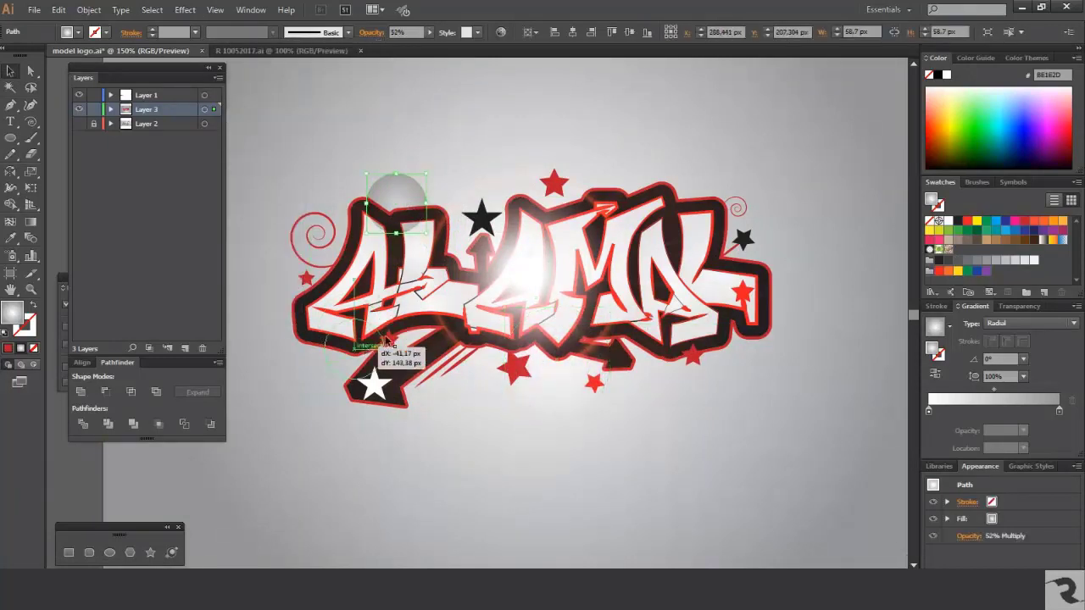
pyautogui.moveTo(472, 364); pyautogui.dragTo(488, 359)
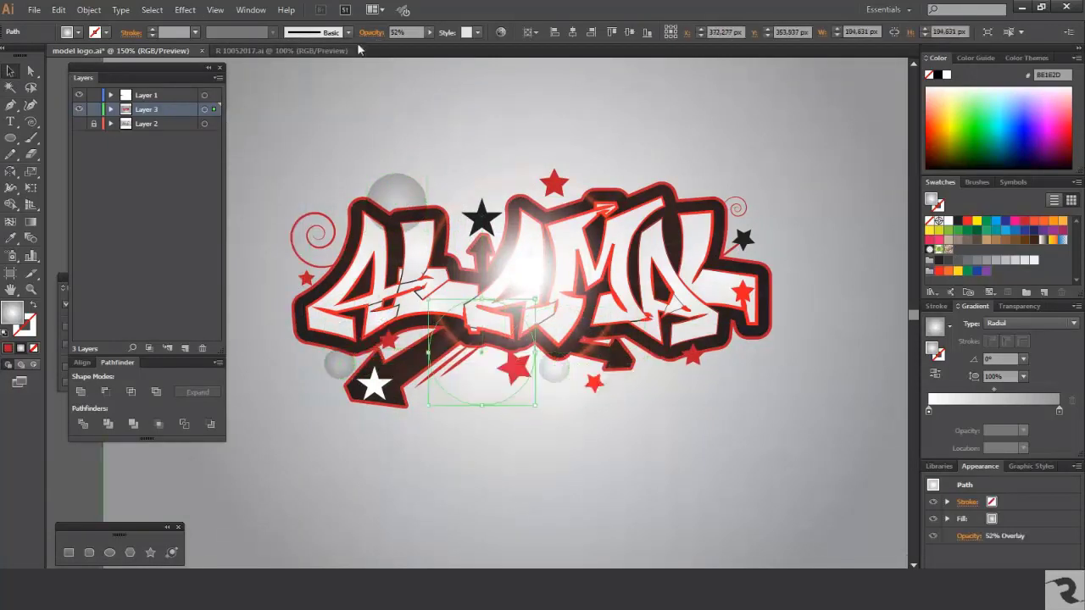
pyautogui.click(371, 32)
pyautogui.click(263, 54)
pyautogui.click(259, 141)
pyautogui.scroll(-1, 261, 55)
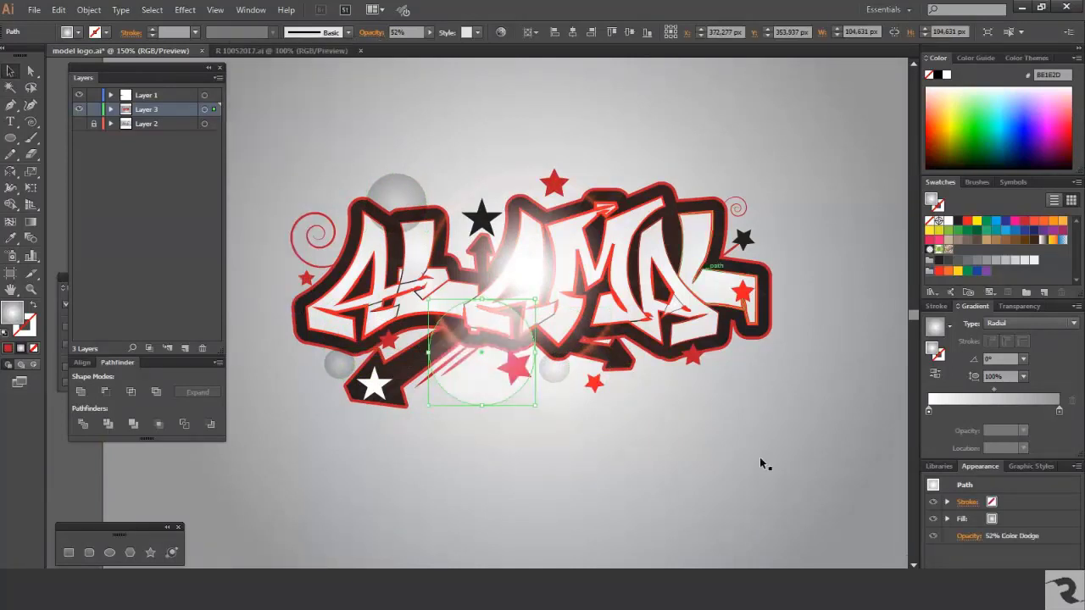
# Copy the Color Dodge circle below the second A at about 44 px, and add smaller copies around the spiral and black star by the last L.
pyautogui.moveTo(644, 313)
pyautogui.mouseDown()
pyautogui.moveTo(716, 387)
pyautogui.moveTo(658, 382)
pyautogui.mouseUp()
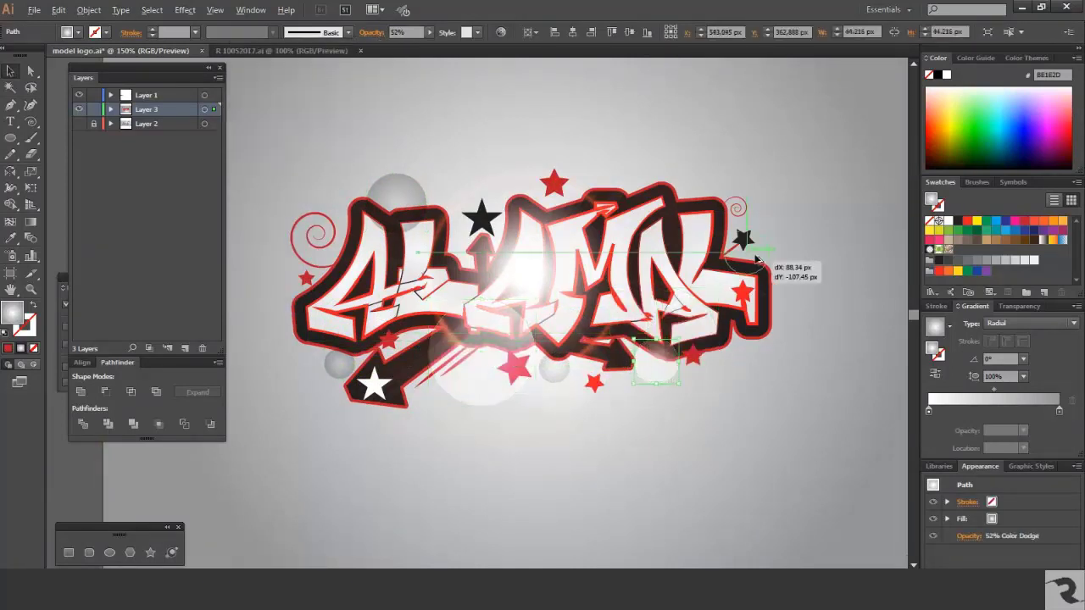
pyautogui.moveTo(757, 259); pyautogui.dragTo(751, 246)
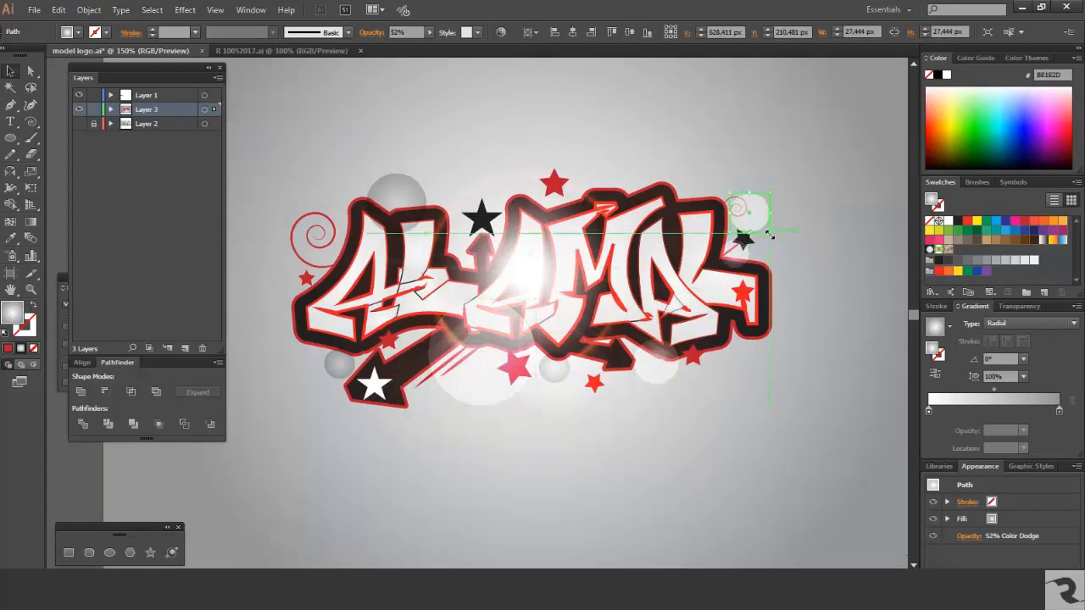
pyautogui.moveTo(784, 250); pyautogui.dragTo(785, 251)
pyautogui.moveTo(651, 379)
pyautogui.mouseDown()
pyautogui.moveTo(608, 174)
pyautogui.moveTo(624, 153)
pyautogui.mouseUp()
# Copy the Multiply circle to just above the last L and shrink the copy.
pyautogui.moveTo(407, 193); pyautogui.dragTo(744, 142)
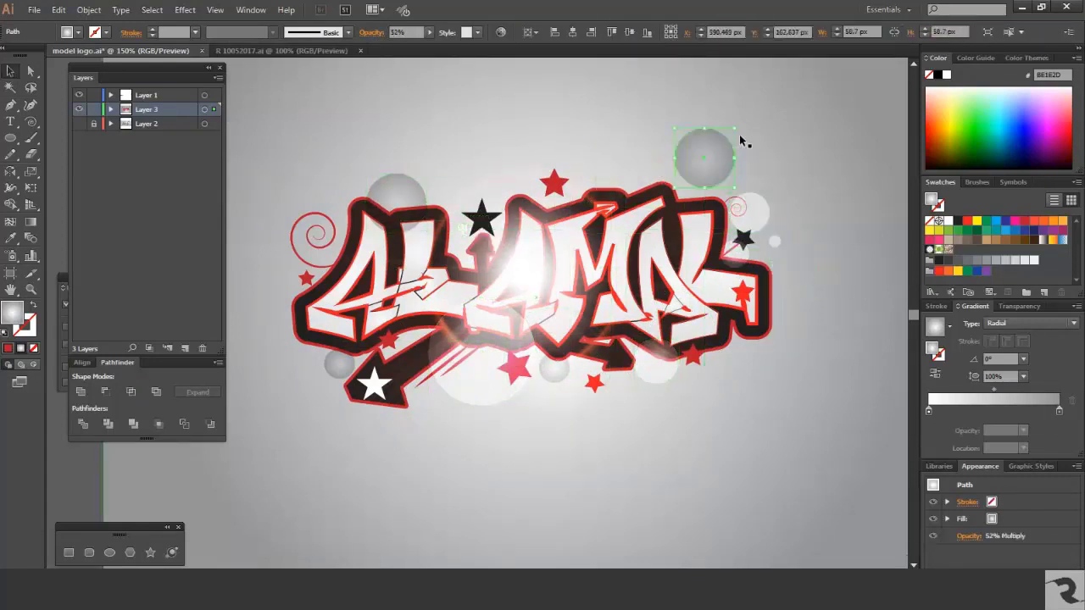
pyautogui.moveTo(693, 166); pyautogui.dragTo(685, 173)
pyautogui.moveTo(685, 177); pyautogui.dragTo(710, 187)
# Enlarge the Multiply circle over the first L to about 131 px and place it behind the lettering near the large black star.
pyautogui.moveTo(486, 133); pyautogui.dragTo(484, 191)
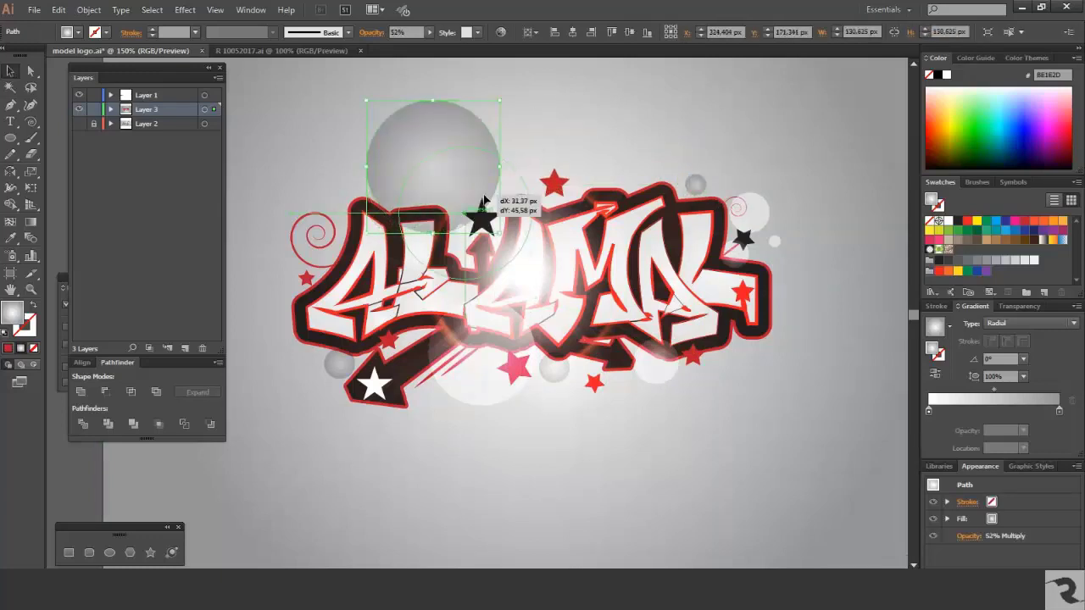
pyautogui.rightClick(484, 194)
pyautogui.click(605, 439)
pyautogui.rightClick(484, 194)
pyautogui.click(605, 419)
pyautogui.scroll(1, 594, 339)
# Arrange a copy of the small Multiply circle behind the first A, and place small Color Dodge circles beside the large arrow.
pyautogui.click(333, 388)
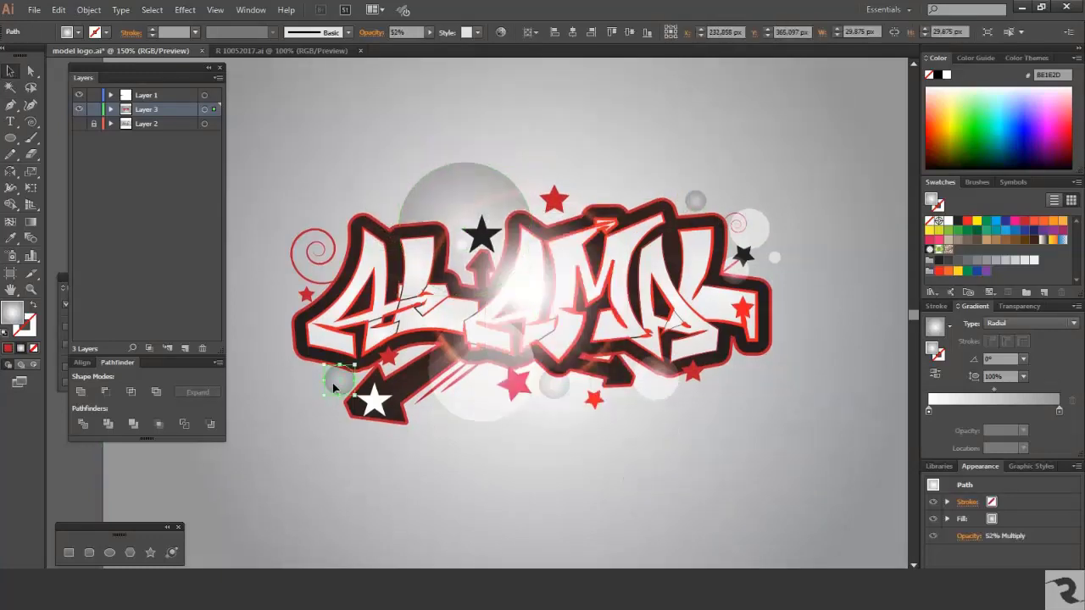
pyautogui.rightClick(290, 336)
pyautogui.click(484, 492)
pyautogui.moveTo(668, 290)
pyautogui.mouseDown()
pyautogui.moveTo(591, 375)
pyautogui.moveTo(318, 370)
pyautogui.mouseUp()
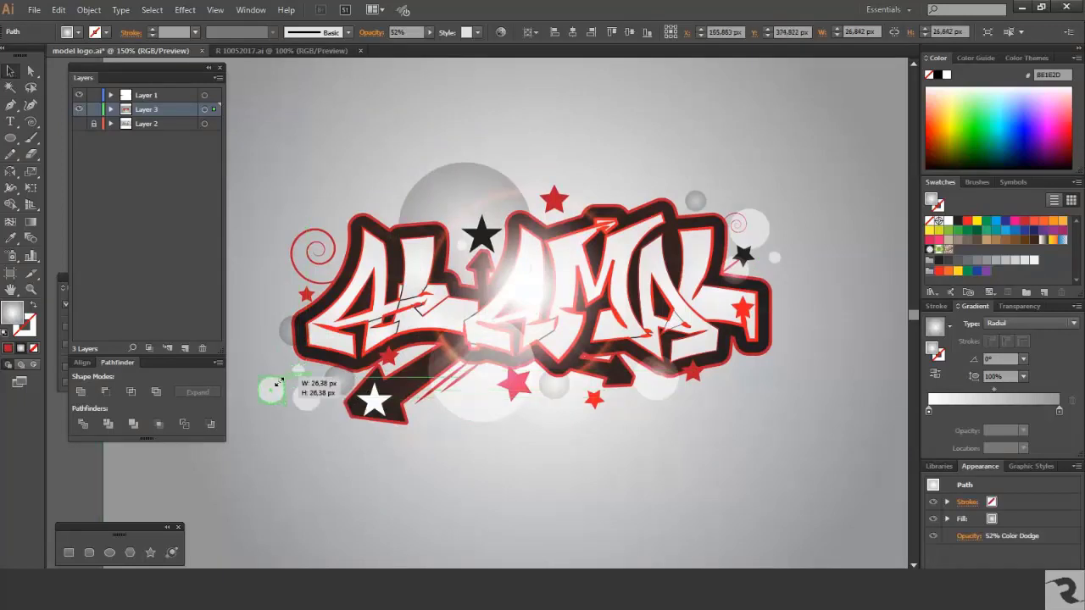
pyautogui.click(590, 414)
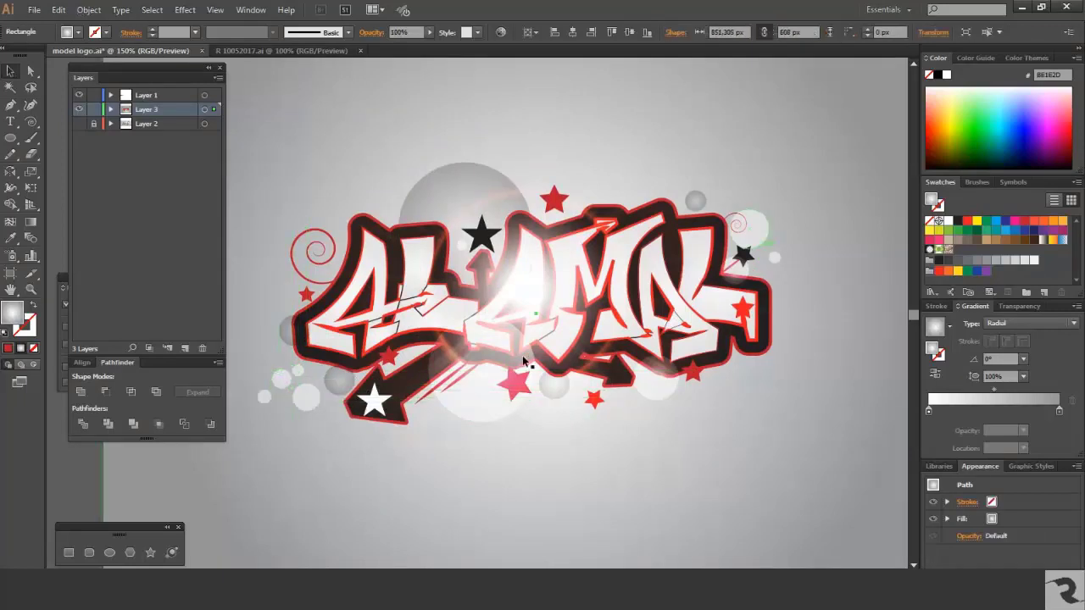
# Copy a small Multiply circle to the outer side of the last L's spiral, and add small Color Dodge circles around the first A.
pyautogui.moveTo(697, 202)
pyautogui.mouseDown()
pyautogui.moveTo(795, 229)
pyautogui.moveTo(795, 241)
pyautogui.mouseUp()
pyautogui.scroll(1, 720, 339)
pyautogui.moveTo(649, 424)
pyautogui.mouseDown()
pyautogui.moveTo(355, 226)
pyautogui.moveTo(384, 251)
pyautogui.mouseUp()
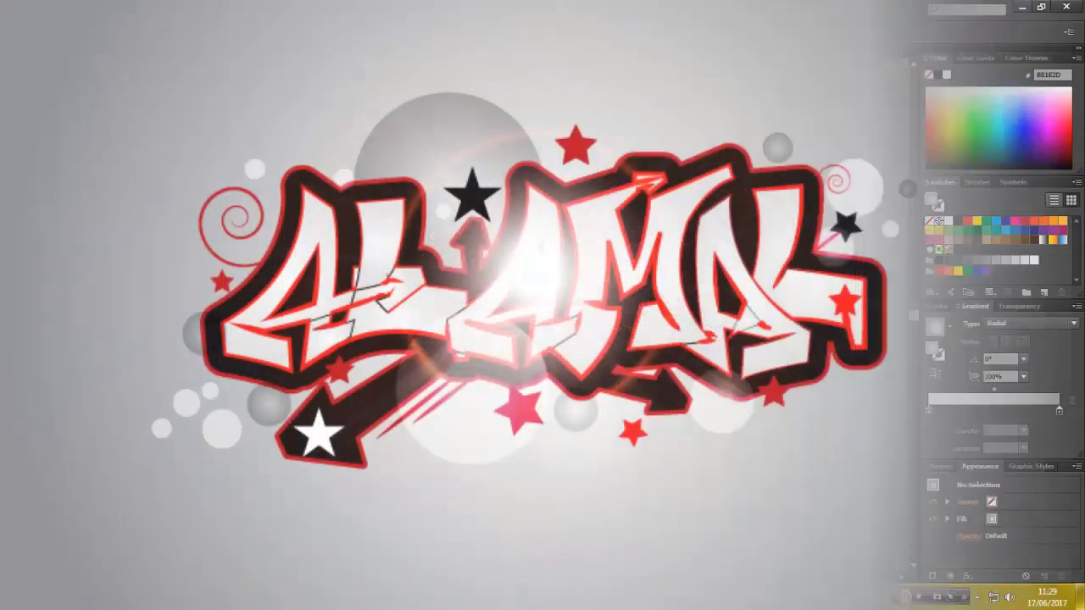